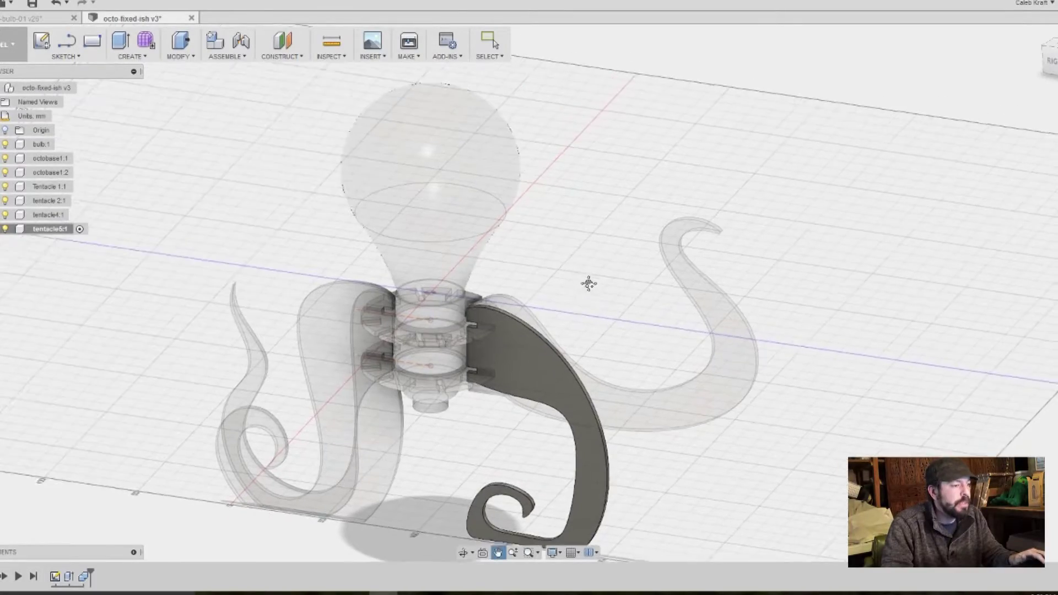
Exit pan mode and zoom the view of the lamp with tentacle5 active.
{"action": "key", "text": "Escape"}
{"action": "scroll", "coordinate": [588, 283], "scroll_direction": "down", "scroll_amount": 4}
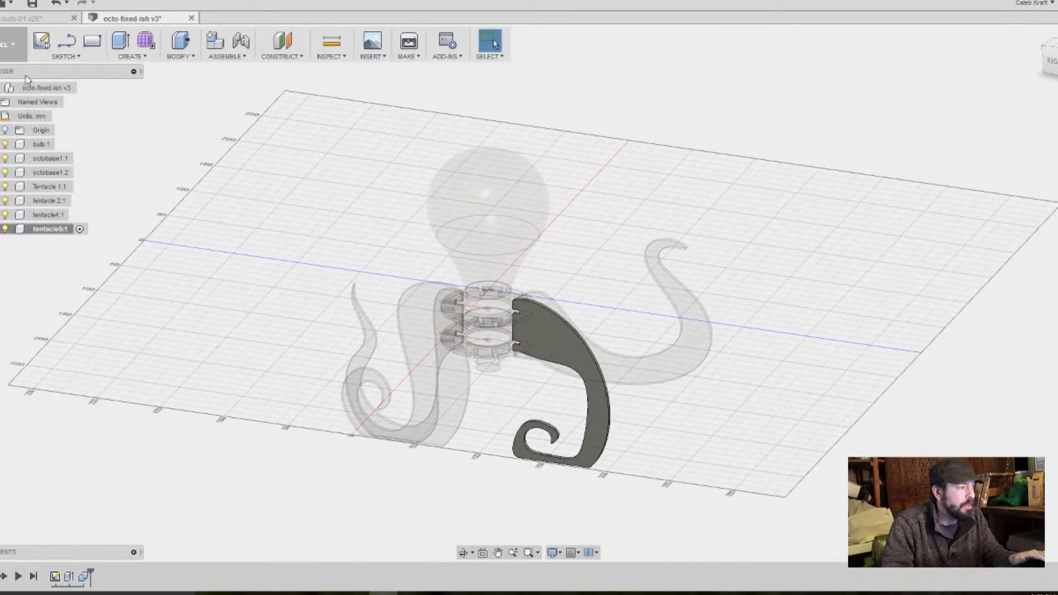
Activate the root component so all lamp parts show solid, then view the lamp from another side.
{"action": "left_click", "coordinate": [88, 88]}
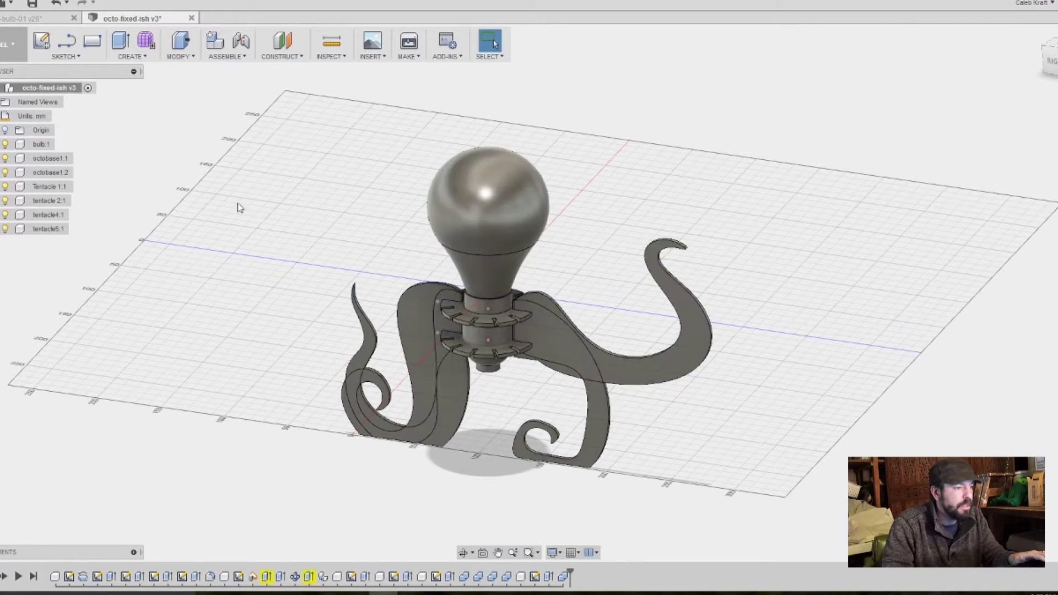
{"action": "middle_click_drag", "start_coordinate": [774, 261], "coordinate": [678, 277], "text": "shift"}
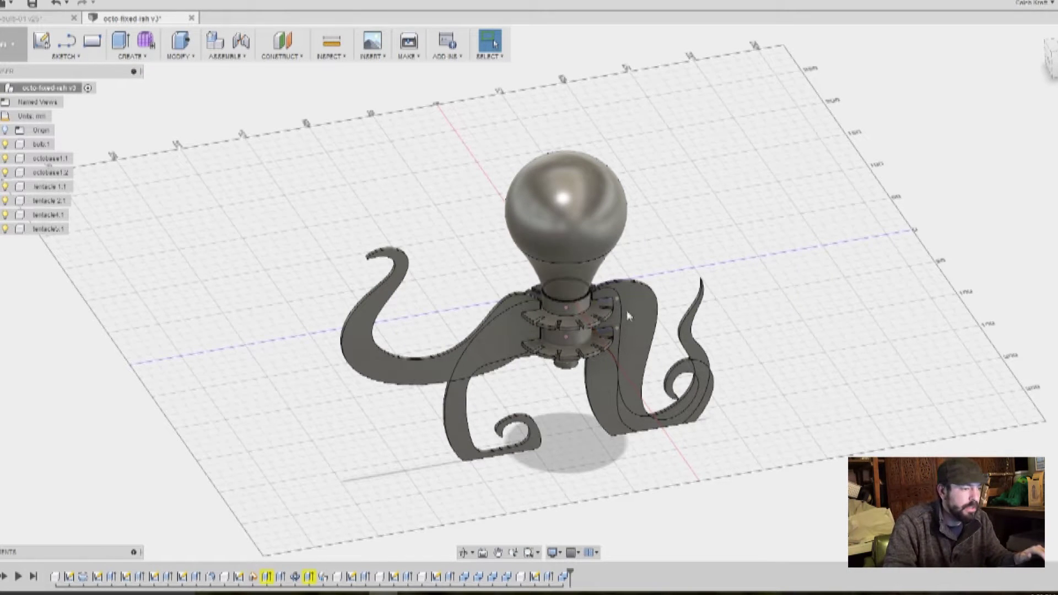
{"action": "middle_click_drag", "start_coordinate": [738, 266], "coordinate": [601, 275]}
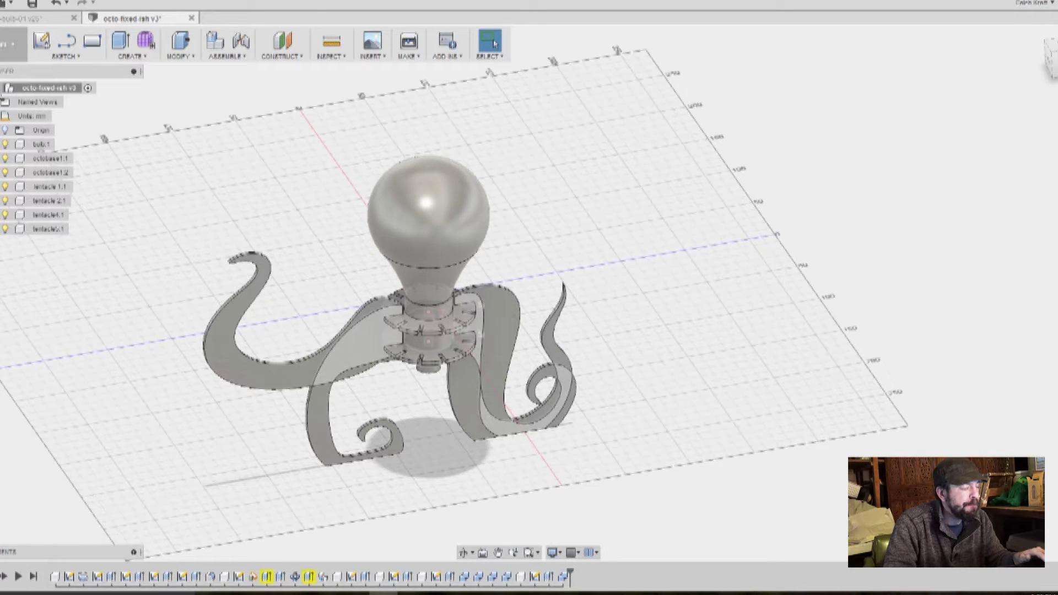
Skip the version description and Save As a new design named 'octo-lamp-lasercut'.
{"action": "left_click", "coordinate": [32, 5]}
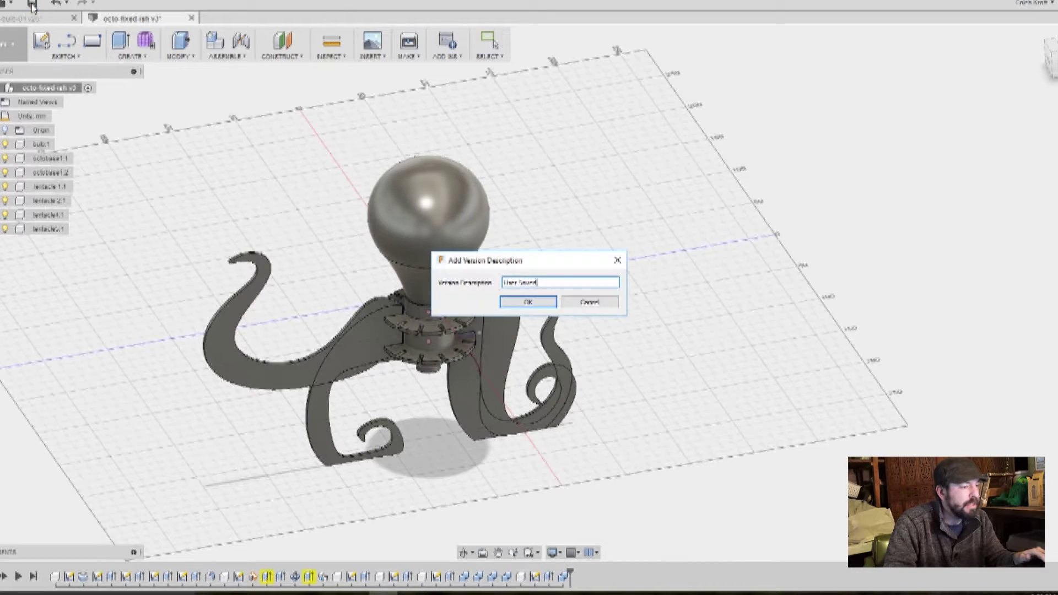
{"action": "left_click", "coordinate": [587, 302]}
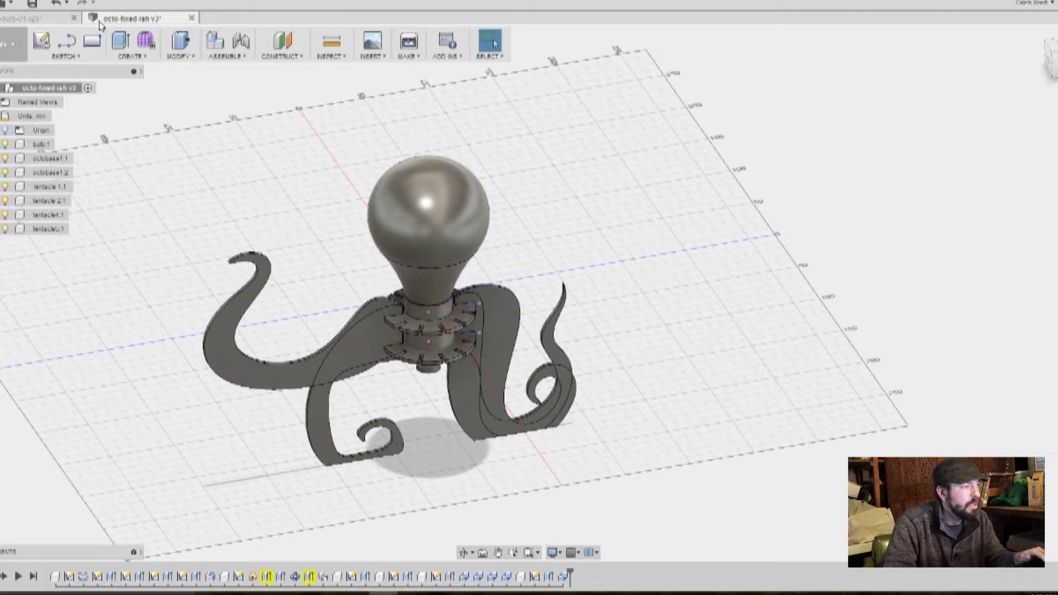
{"action": "left_click", "coordinate": [32, 4]}
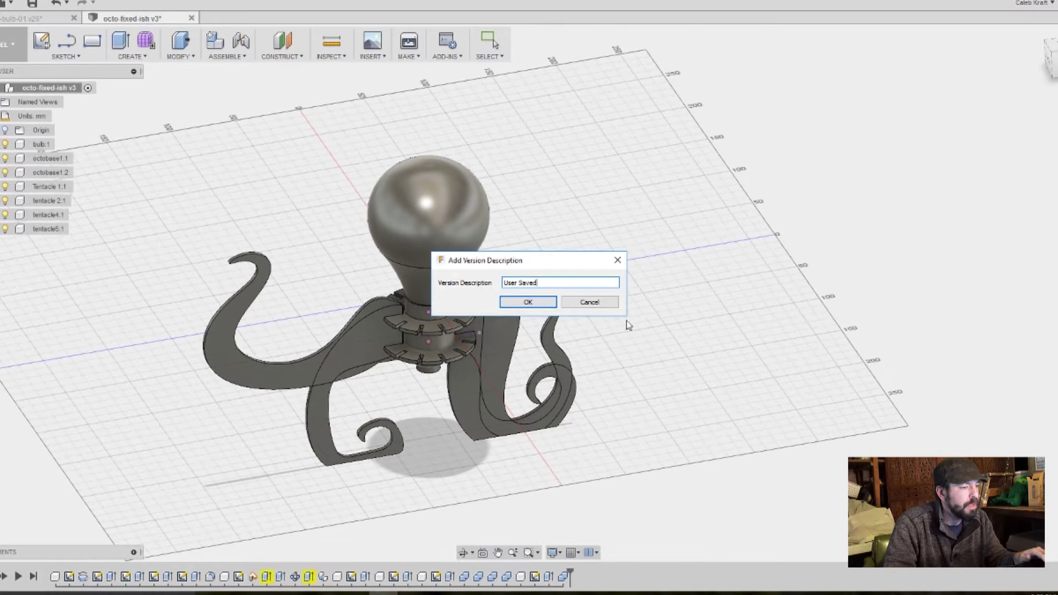
{"action": "key", "text": "Return"}
{"action": "left_click", "coordinate": [11, 4]}
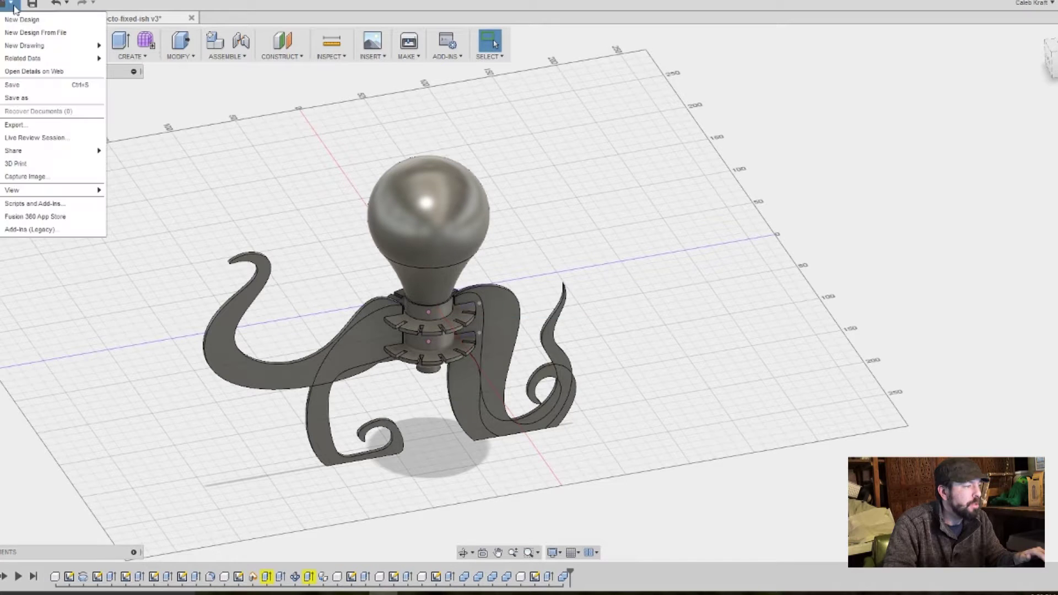
{"action": "left_click", "coordinate": [33, 97]}
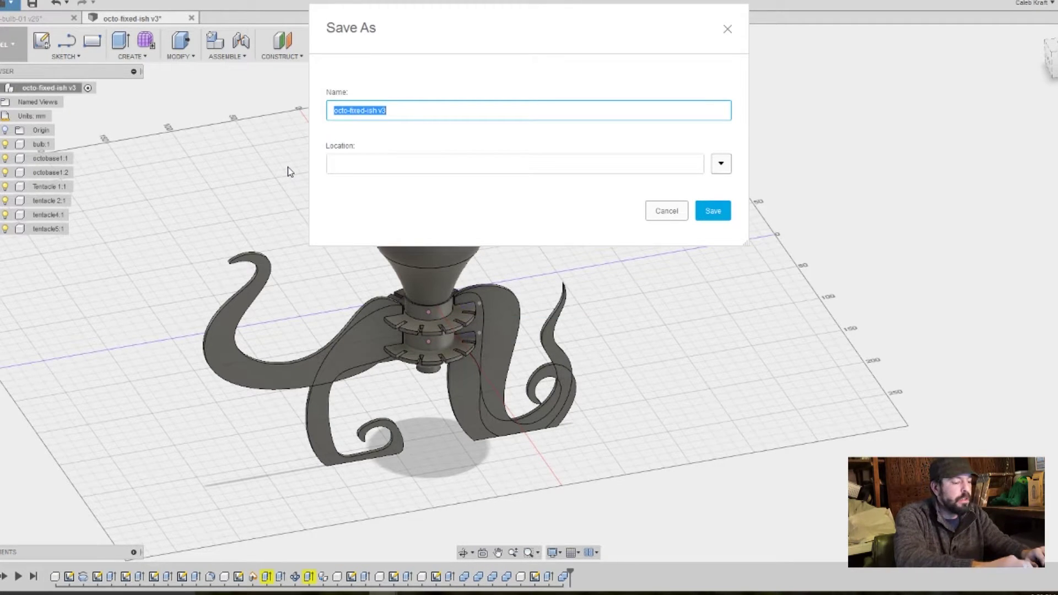
{"action": "type", "text": "octo-lamp-las"}
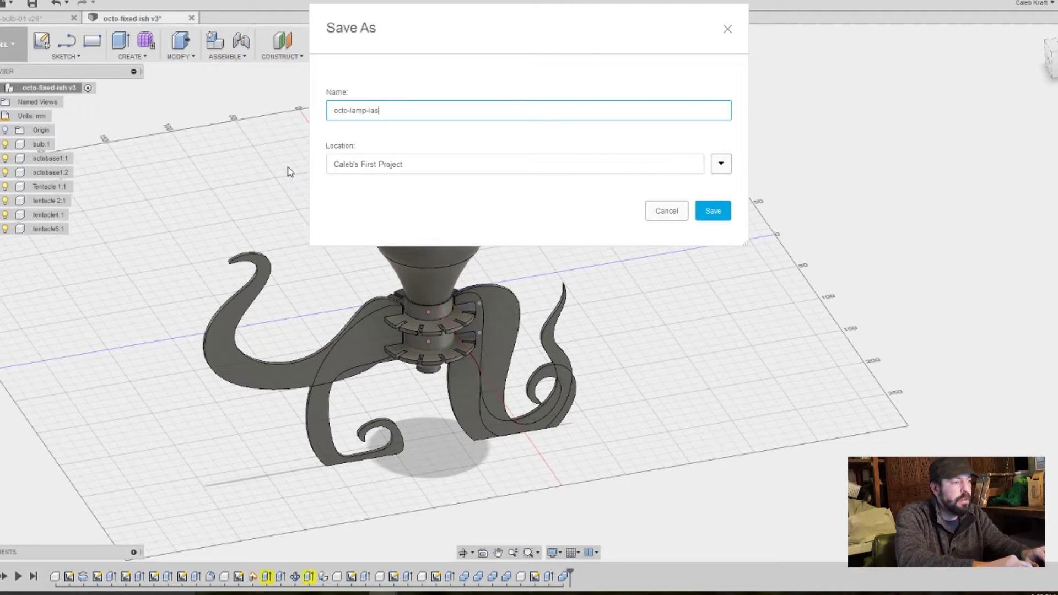
{"action": "type", "text": "ercut"}
{"action": "key", "text": "Return"}
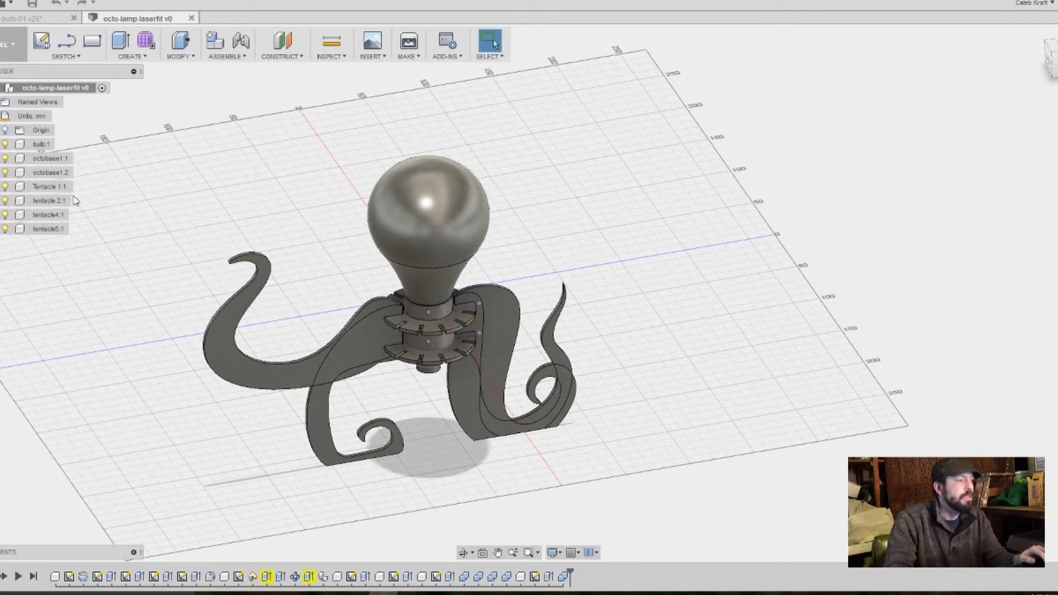
Create a new component in the root design and rename it 'laserstock'.
{"action": "right_click", "coordinate": [68, 90]}
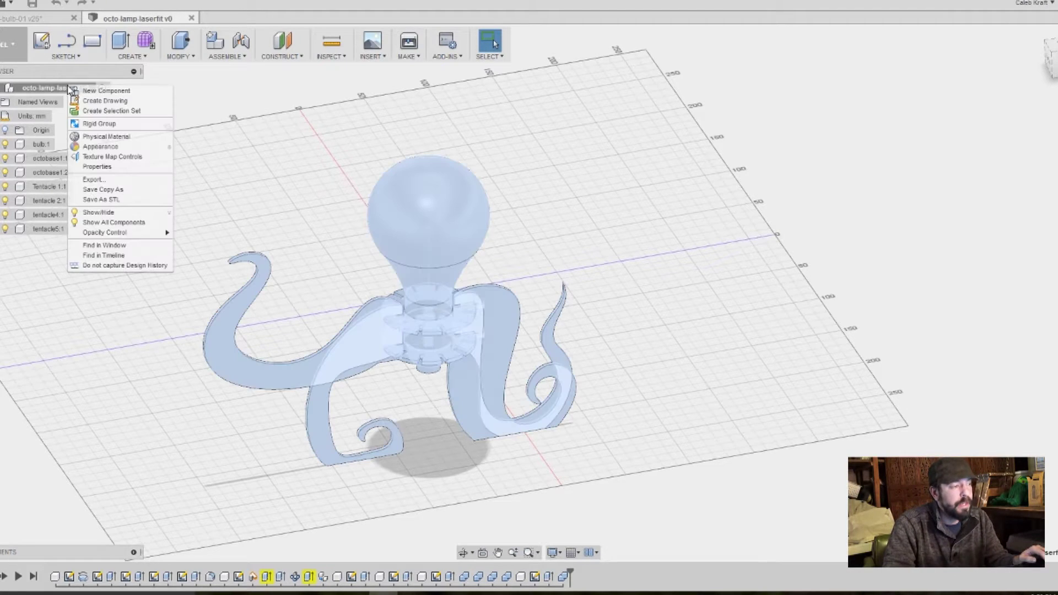
{"action": "left_click", "coordinate": [93, 92]}
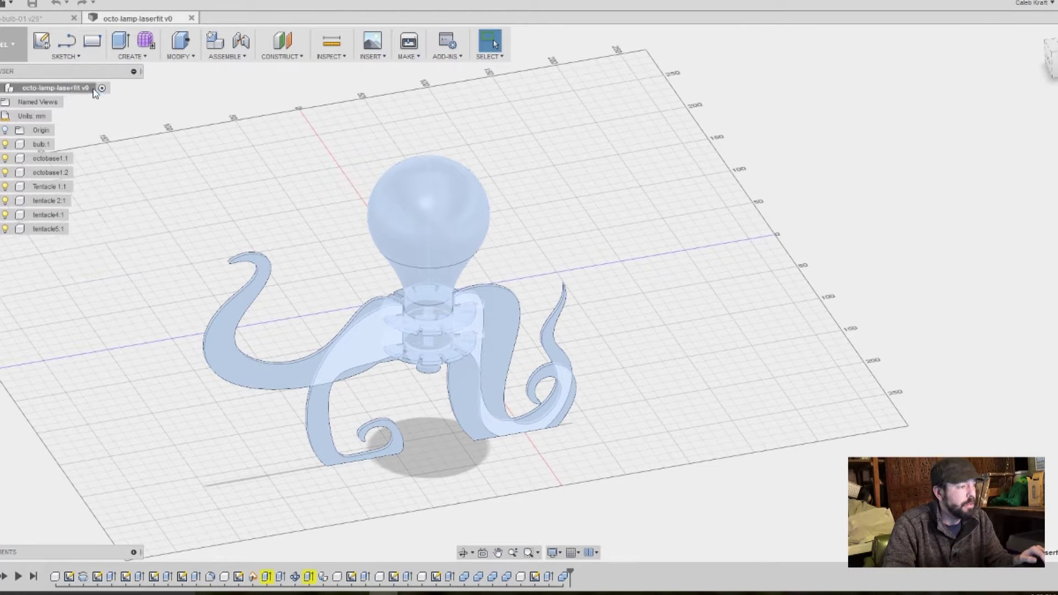
{"action": "left_click", "coordinate": [51, 245]}
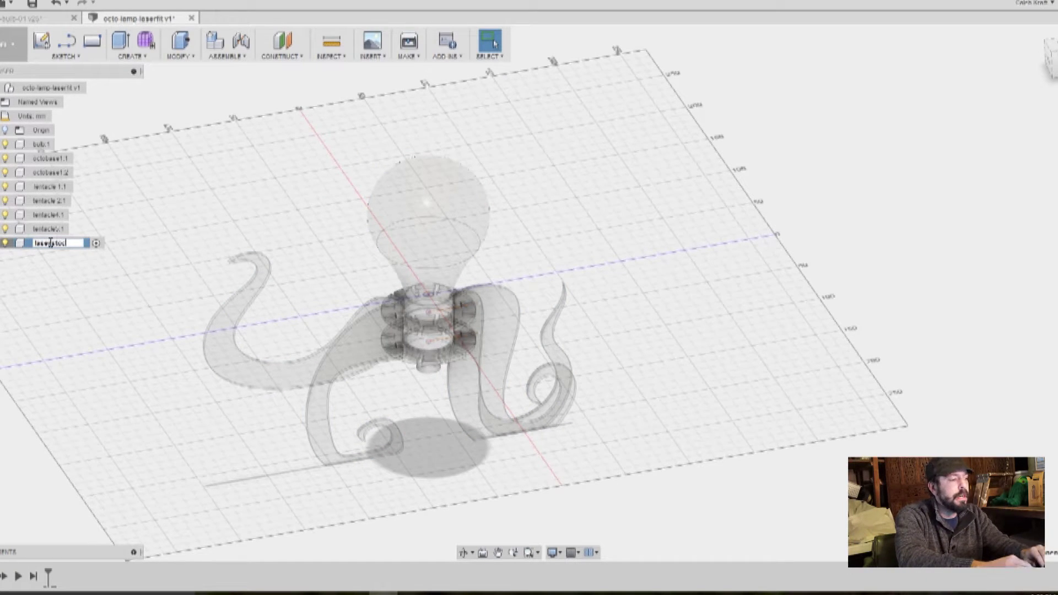
{"action": "type", "text": "laserstock"}
{"action": "key", "text": "Return"}
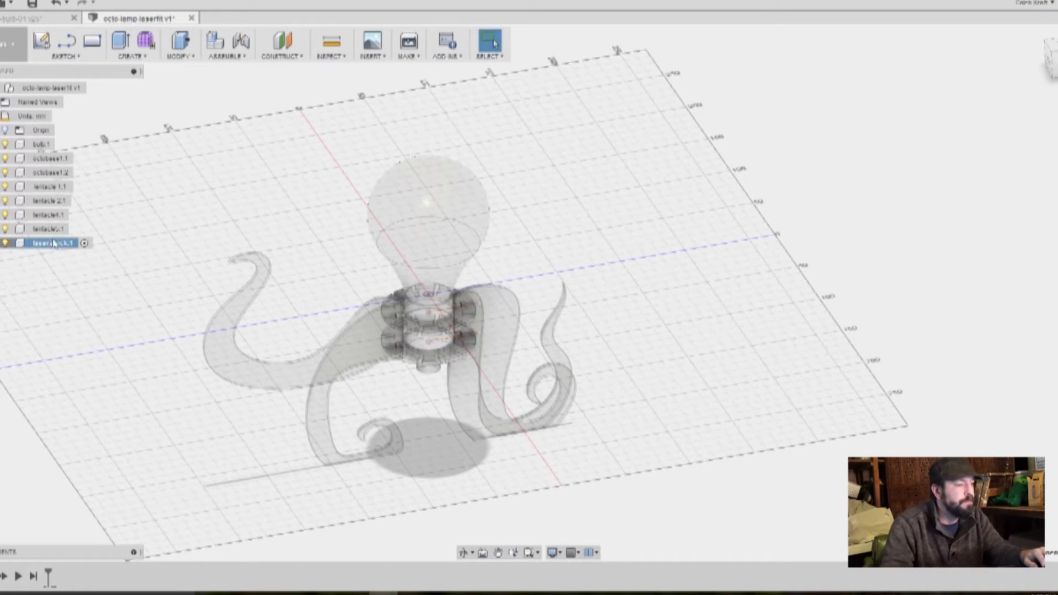
{"action": "left_click", "coordinate": [70, 57]}
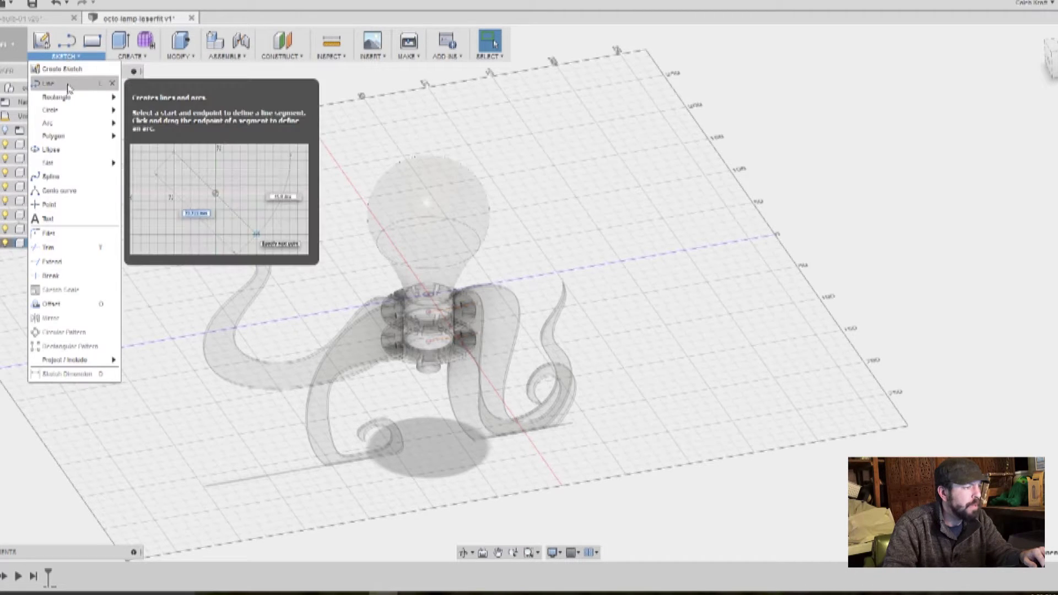
{"action": "mouse_move", "coordinate": [70, 97]}
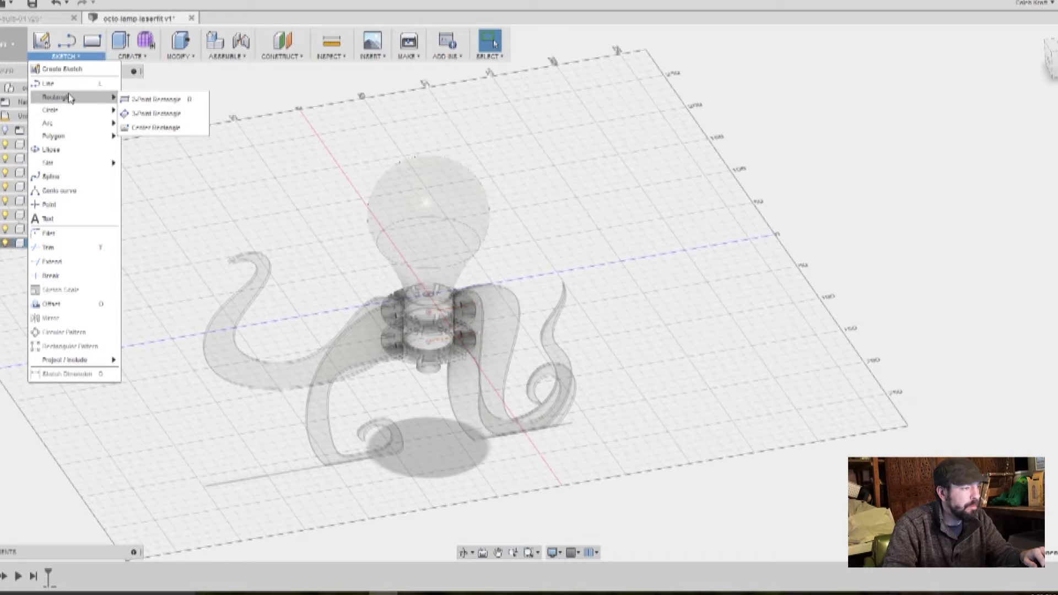
Sketch a 295 × 245 mm two-point rectangle beside the base ring.
{"action": "left_click", "coordinate": [154, 99]}
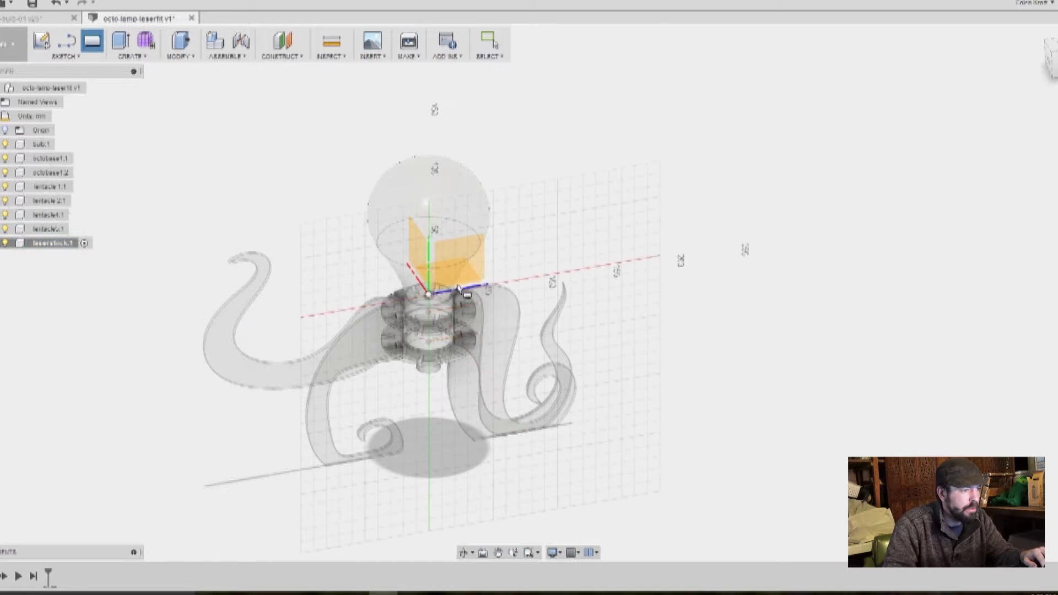
{"action": "left_click", "coordinate": [432, 278]}
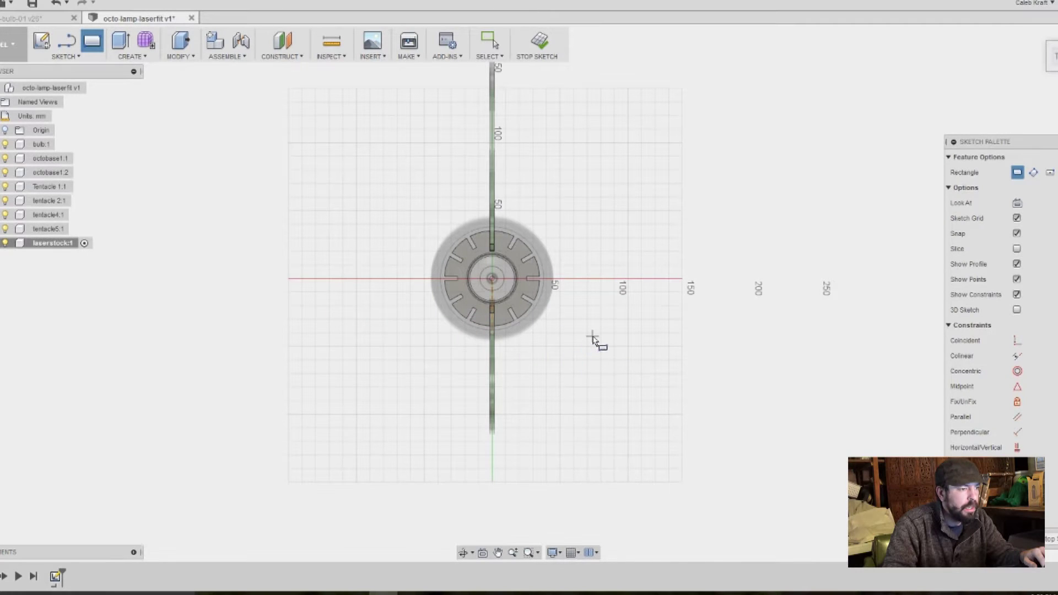
{"action": "left_click", "coordinate": [560, 144]}
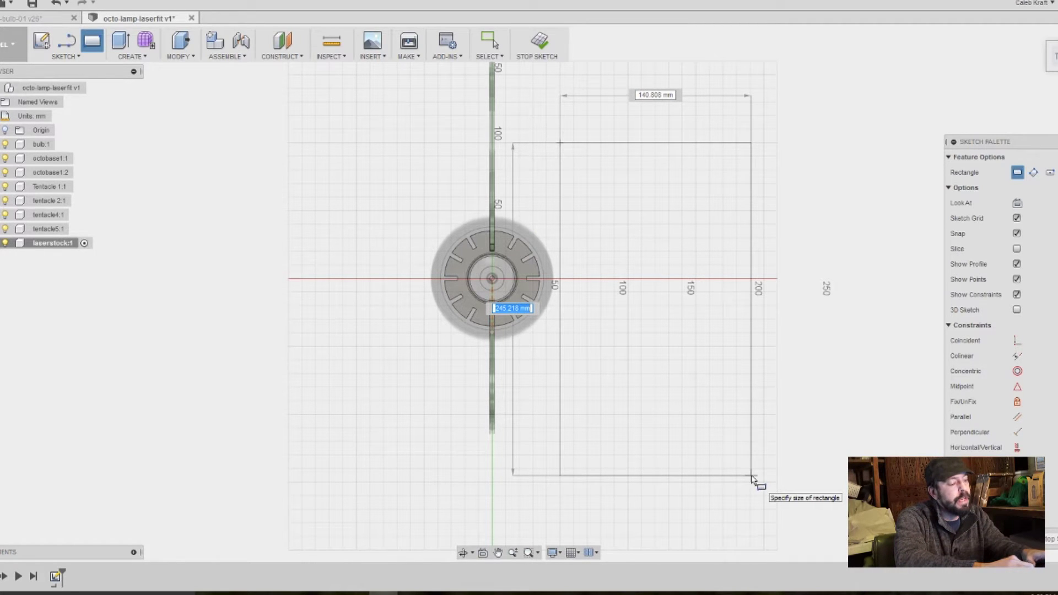
{"action": "type", "text": "295"}
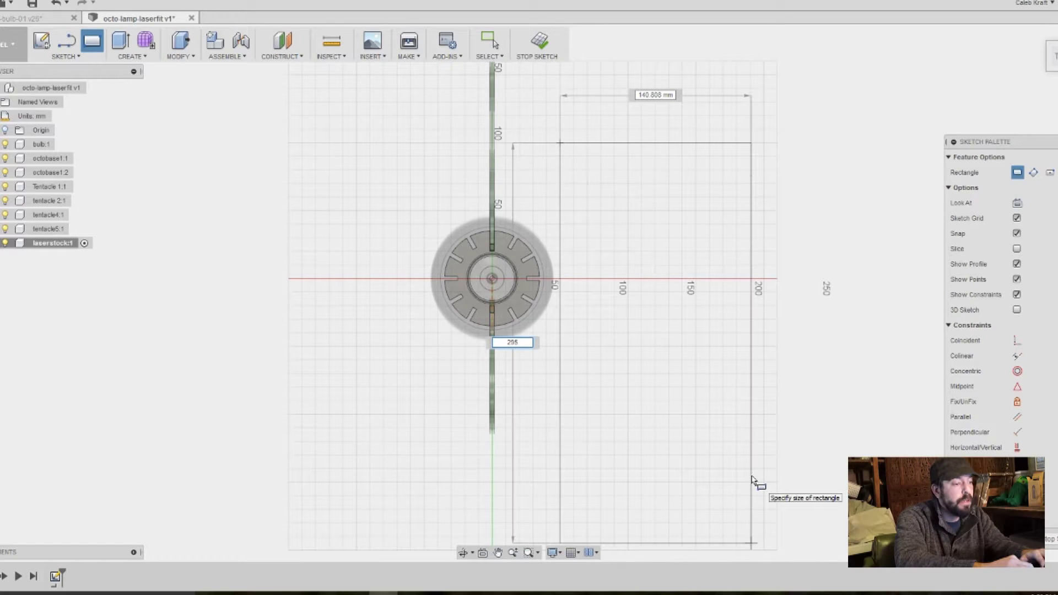
{"action": "key", "text": "Tab"}
{"action": "type", "text": "2"}
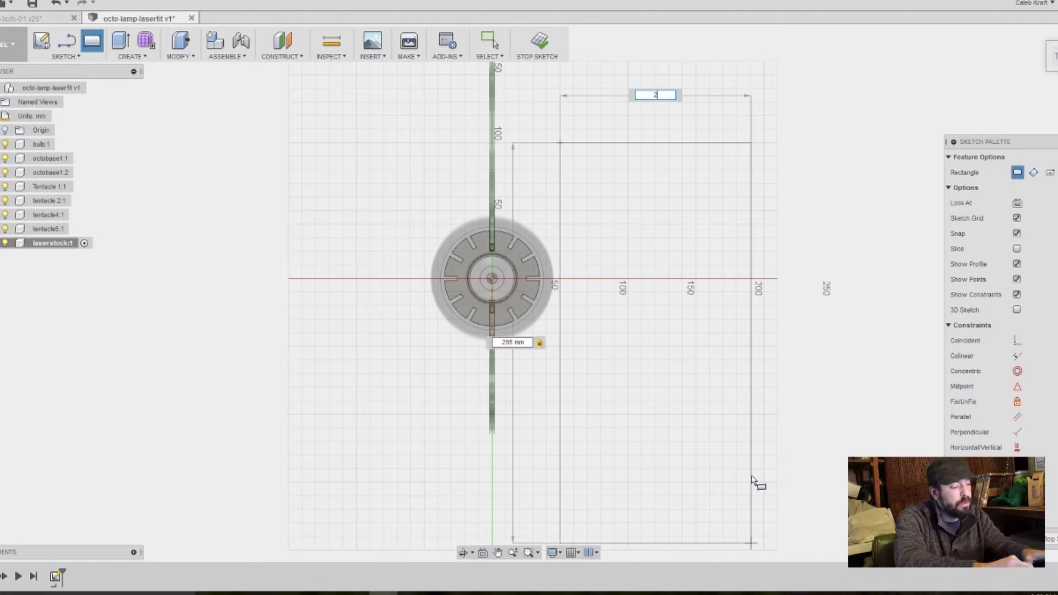
{"action": "type", "text": "45"}
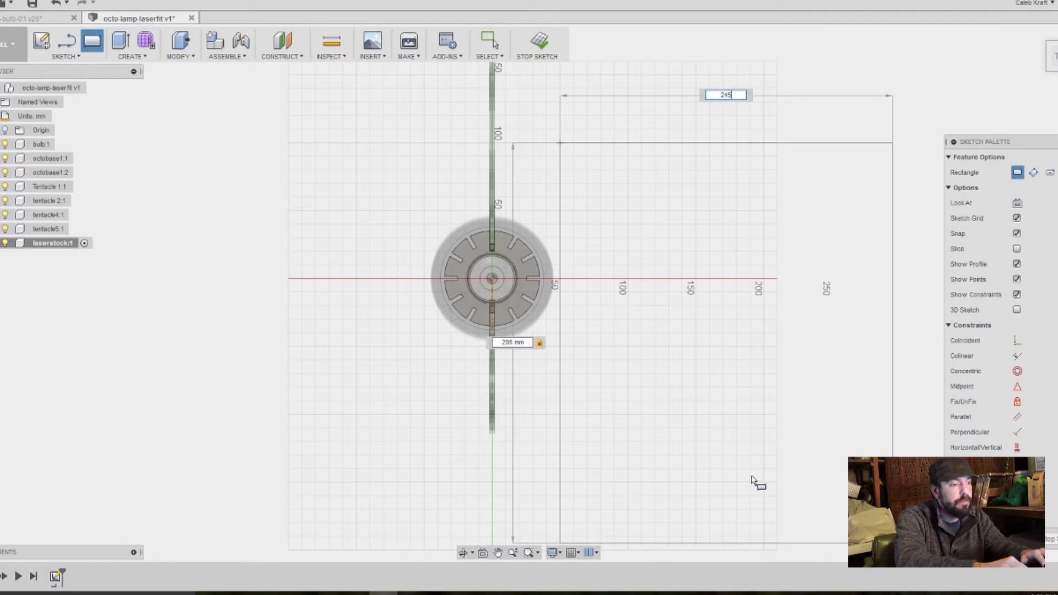
{"action": "key", "text": "Return"}
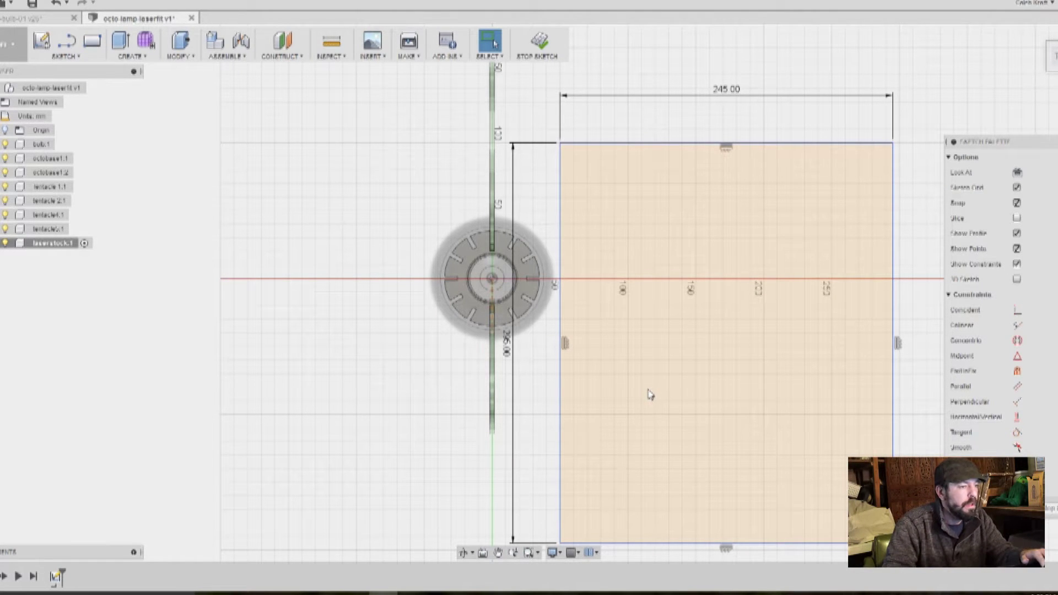
Bring the whole rectangle into view and start extruding its profile.
{"action": "middle_click_drag", "start_coordinate": [718, 363], "coordinate": [616, 311]}
{"action": "right_click", "coordinate": [616, 312]}
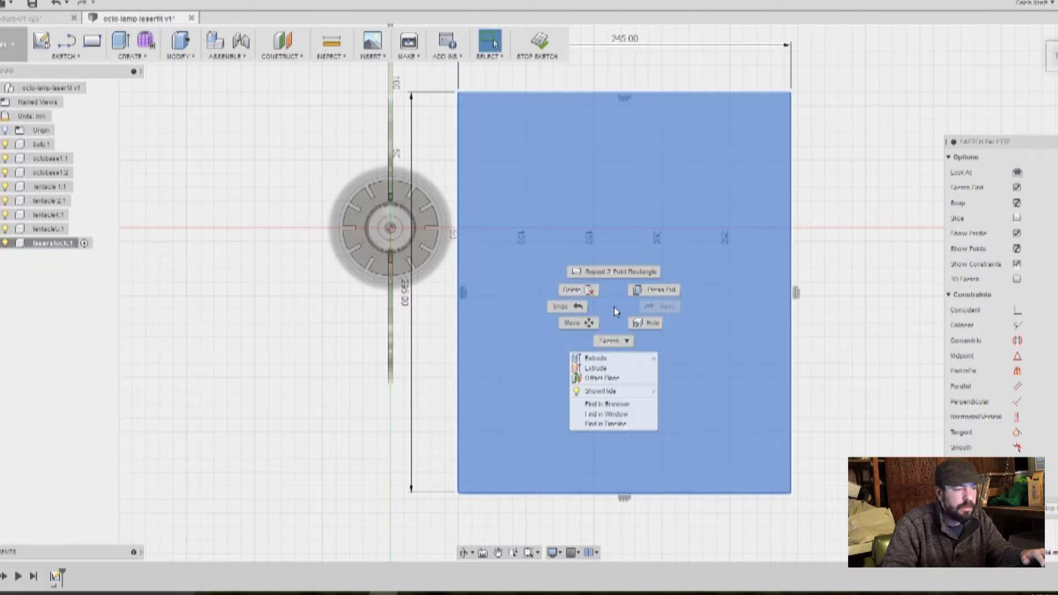
{"action": "left_click", "coordinate": [662, 295]}
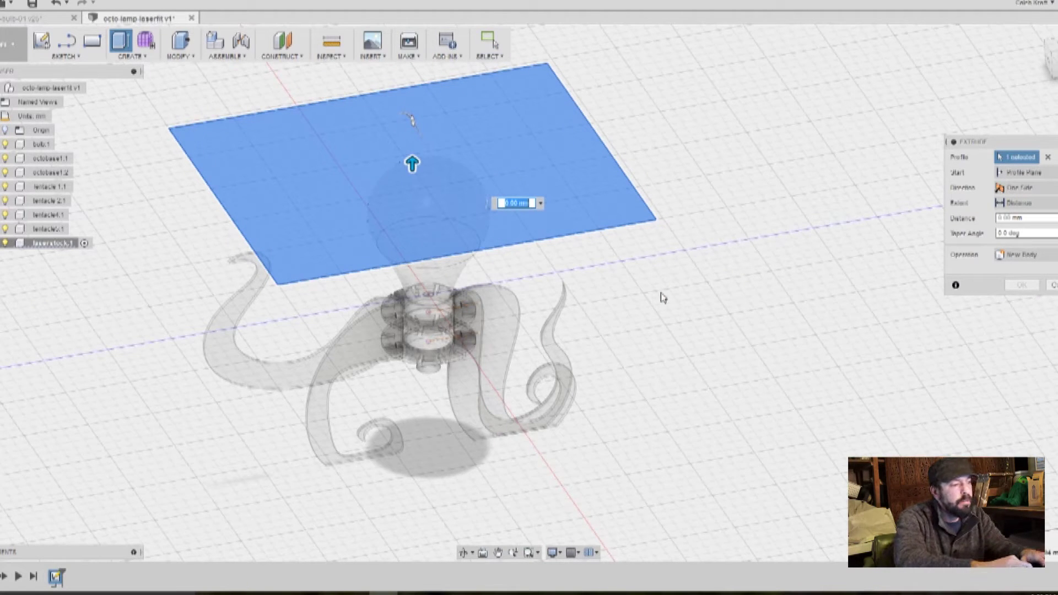
Confirm the extrusion to create the flat stock sheet body.
{"action": "key", "text": "Return"}
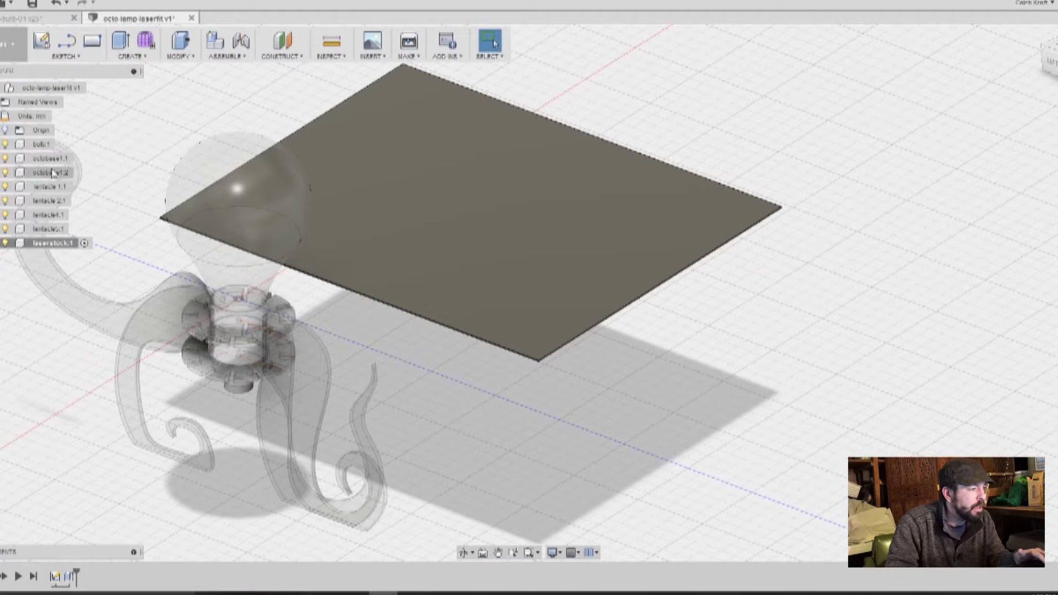
Hide the glass bulb and the lower octobase ring in the browser.
{"action": "left_click", "coordinate": [6, 144]}
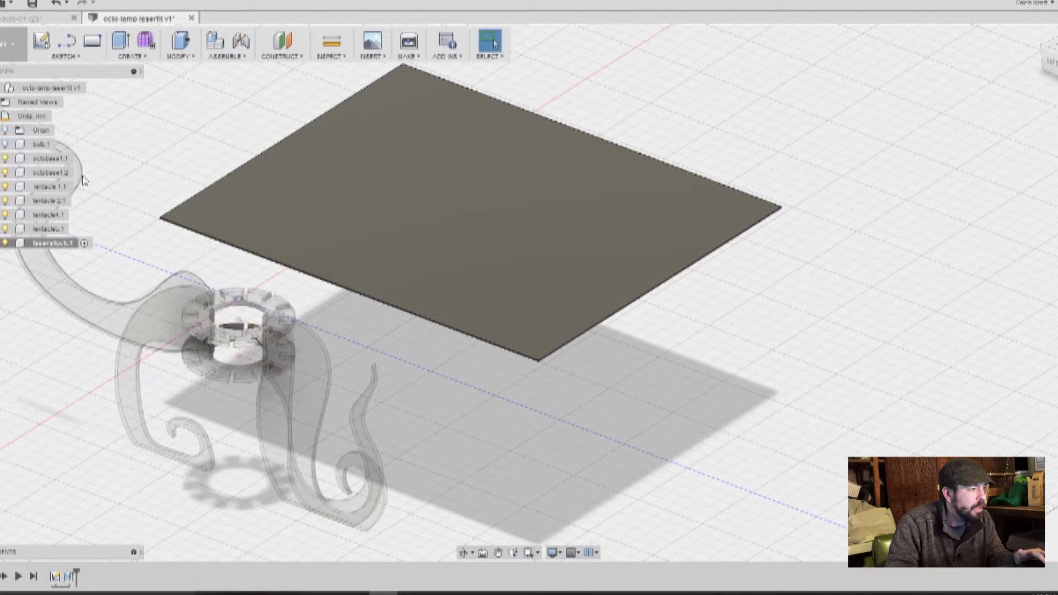
{"action": "left_click", "coordinate": [45, 160]}
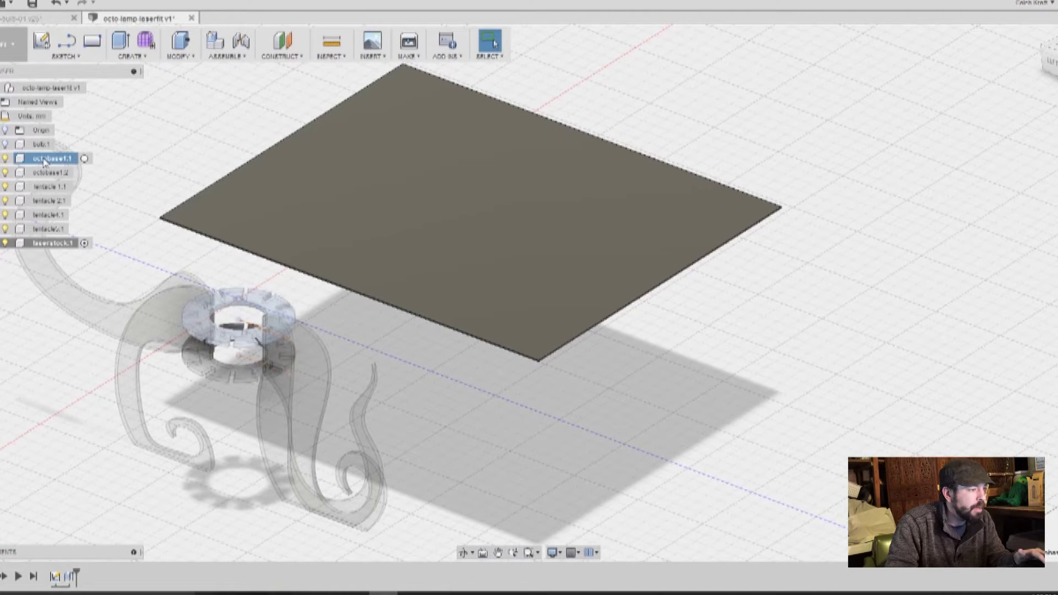
{"action": "left_click", "coordinate": [6, 172]}
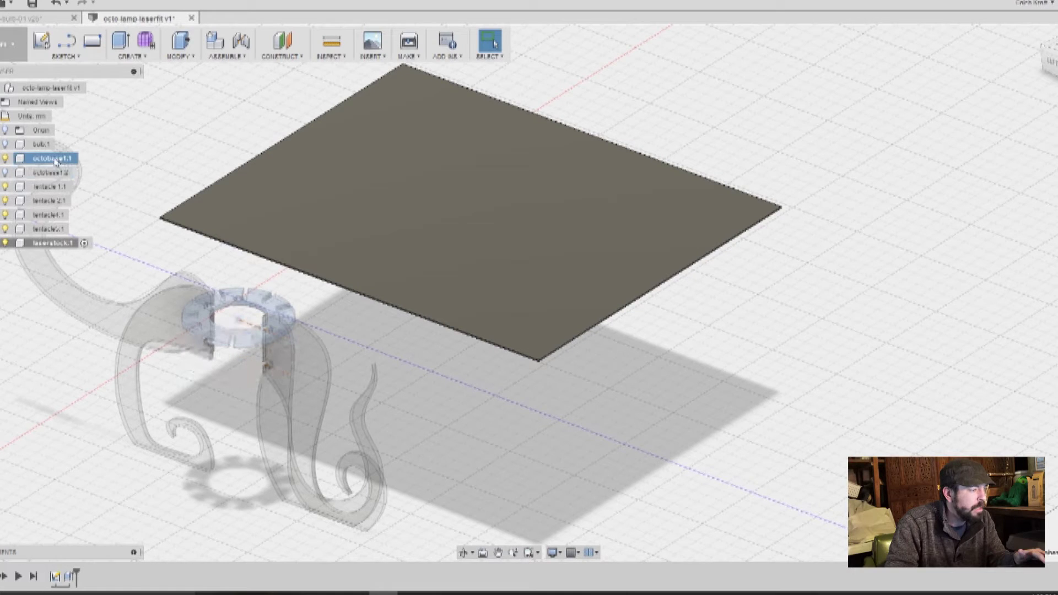
Activate the octobase1:1 component from its browser context menu.
{"action": "right_click", "coordinate": [255, 302]}
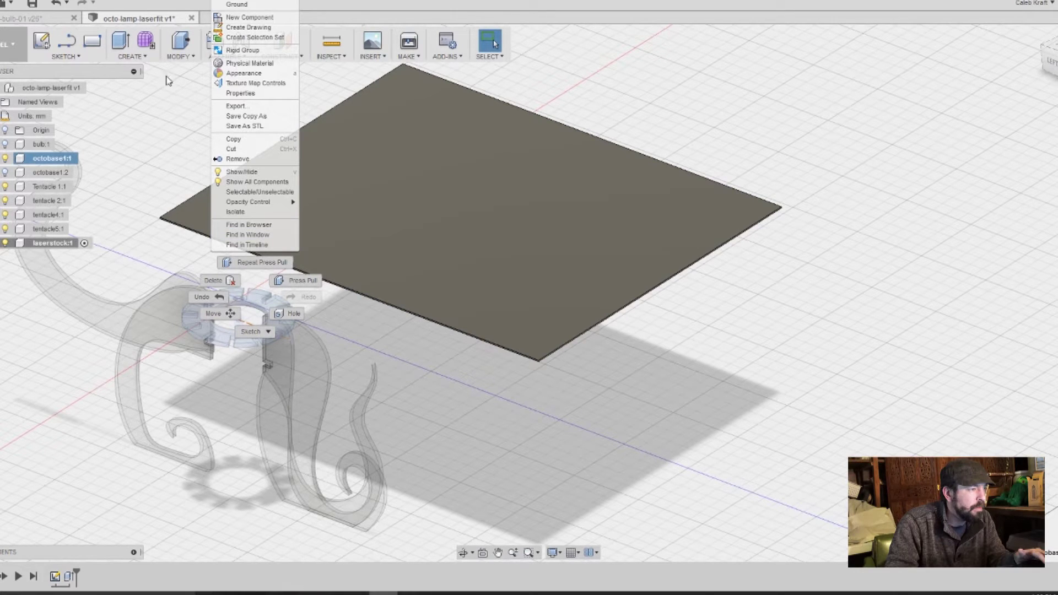
{"action": "left_click", "coordinate": [48, 160]}
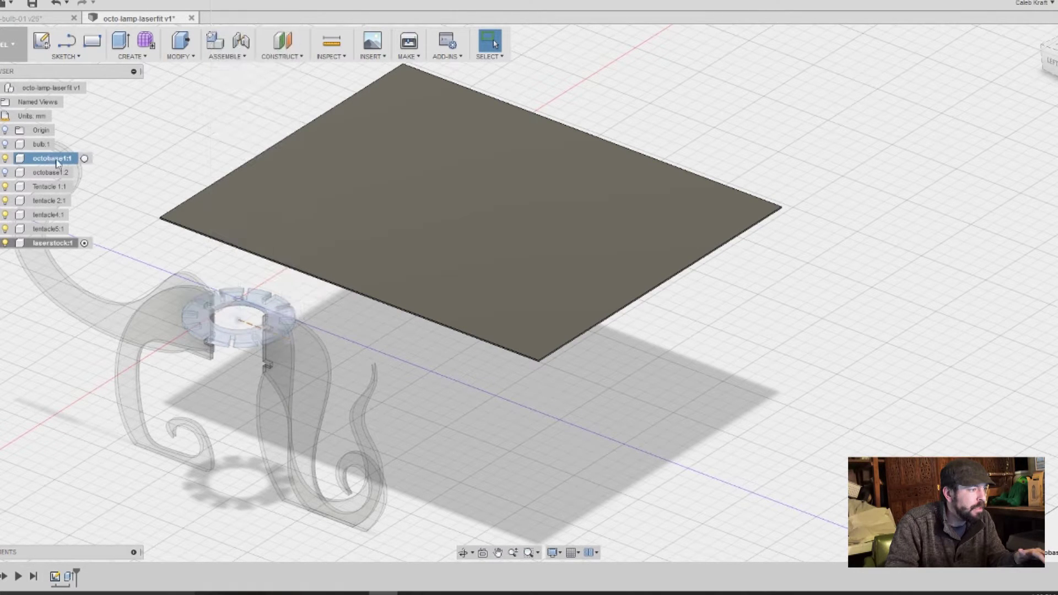
{"action": "right_click", "coordinate": [49, 158]}
{"action": "left_click", "coordinate": [75, 161]}
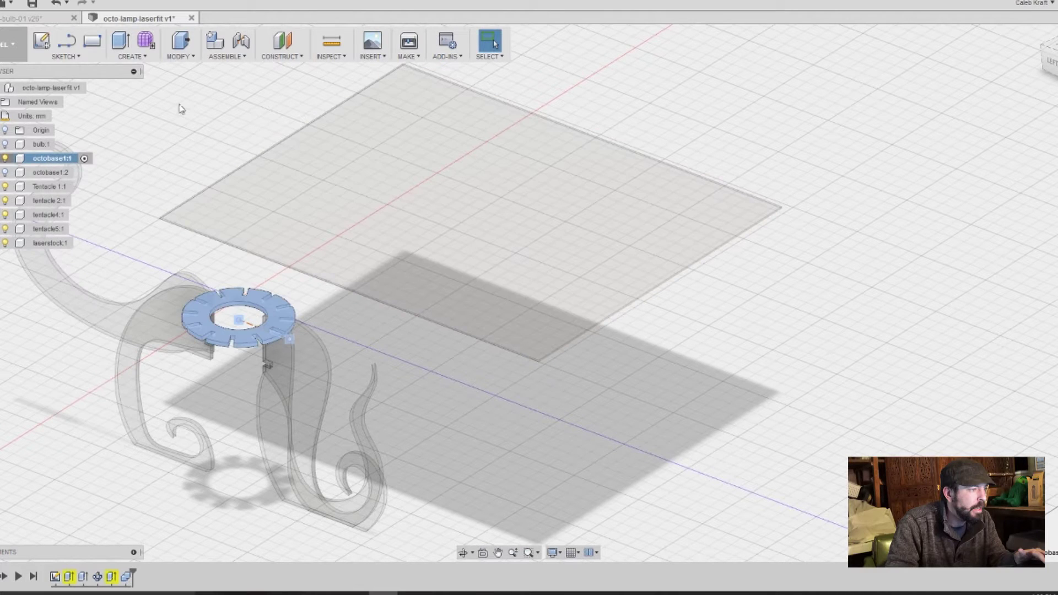
{"action": "left_click", "coordinate": [179, 56]}
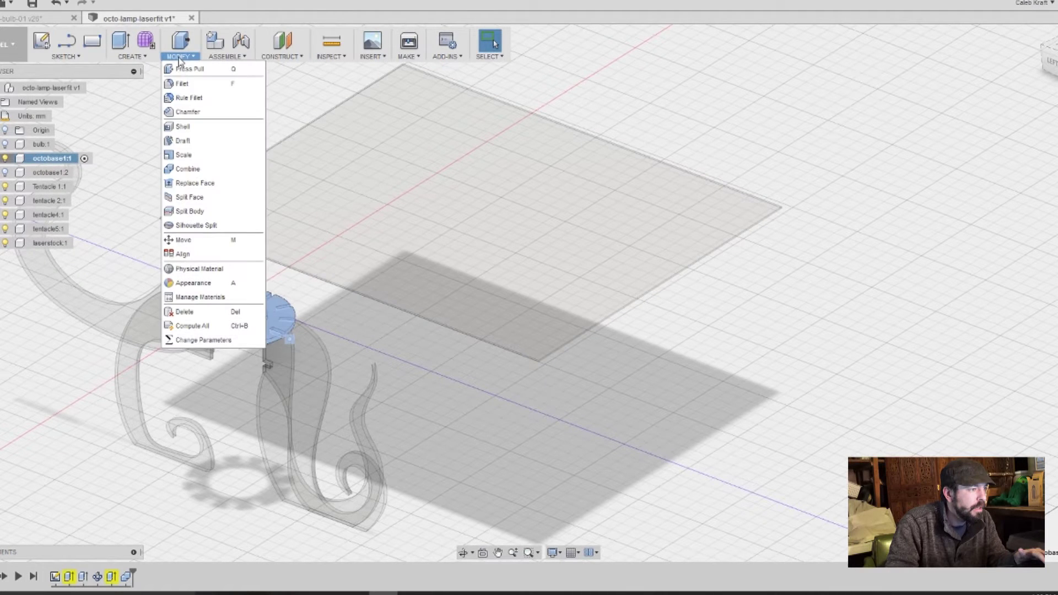
Start aligning the octobase ring as a component, then switch to Move instead.
{"action": "left_click", "coordinate": [185, 254]}
{"action": "scroll", "coordinate": [272, 298], "scroll_direction": "up", "scroll_amount": 4}
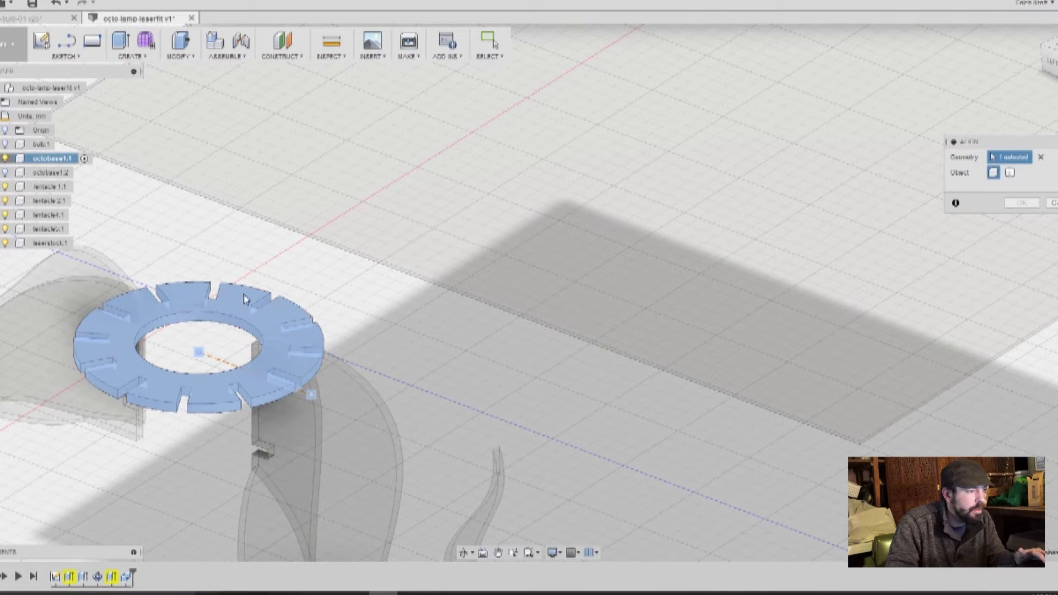
{"action": "left_click", "coordinate": [1010, 172]}
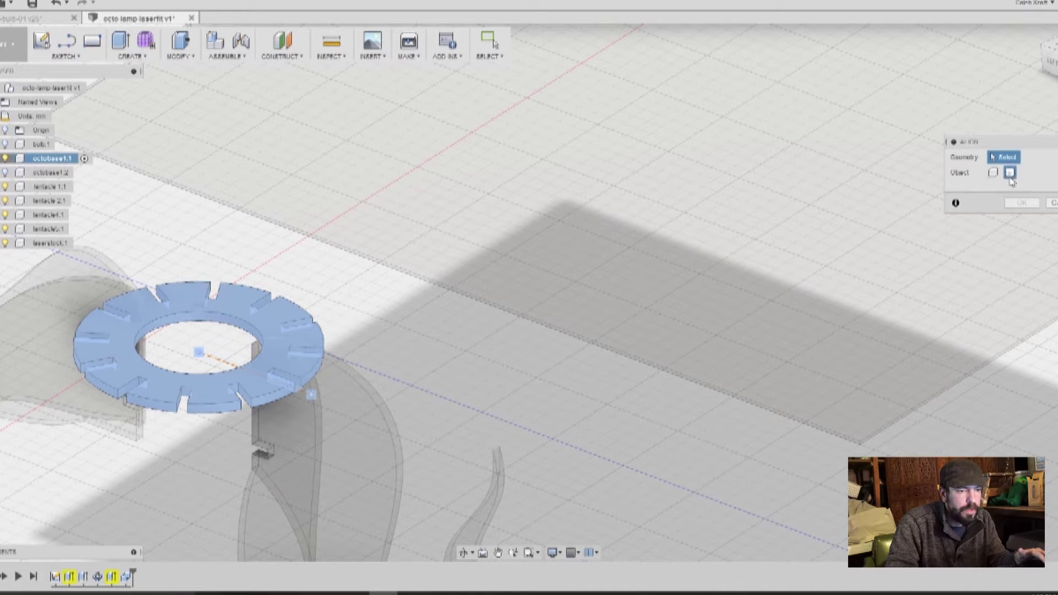
{"action": "left_click", "coordinate": [237, 307]}
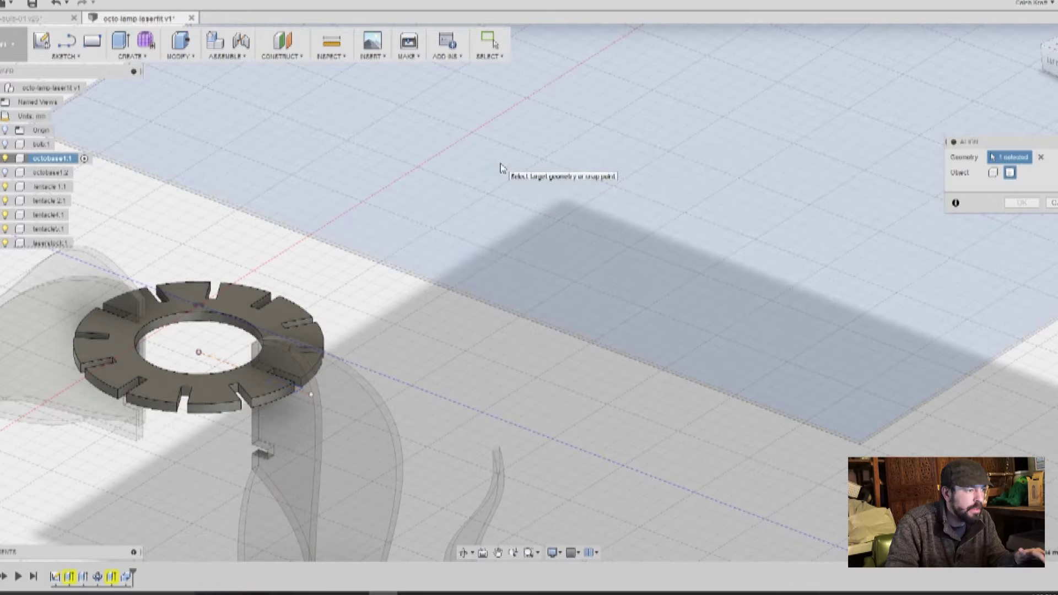
{"action": "right_click", "coordinate": [235, 303]}
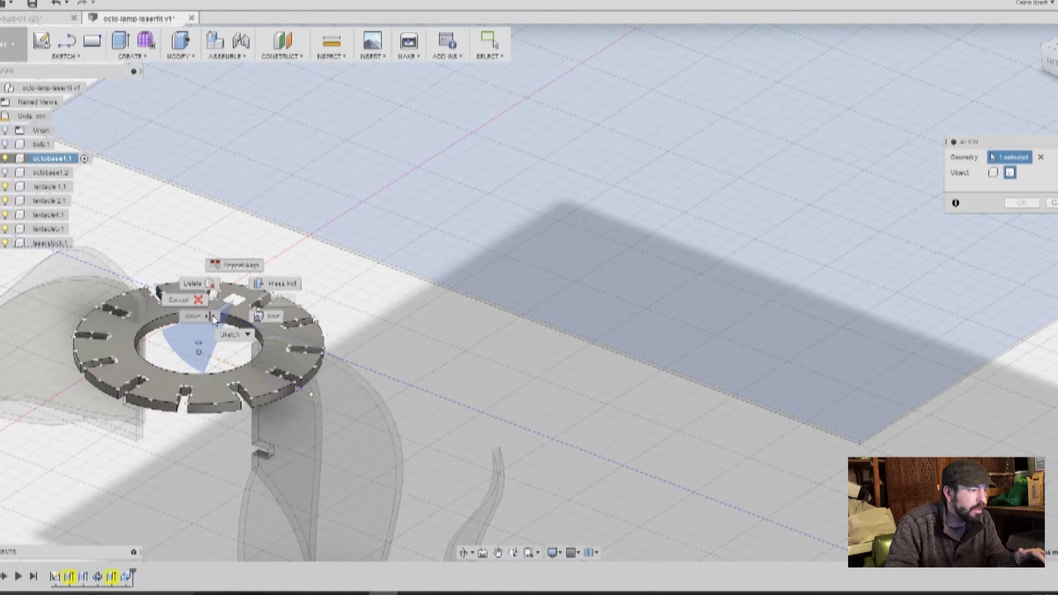
{"action": "left_click", "coordinate": [212, 318]}
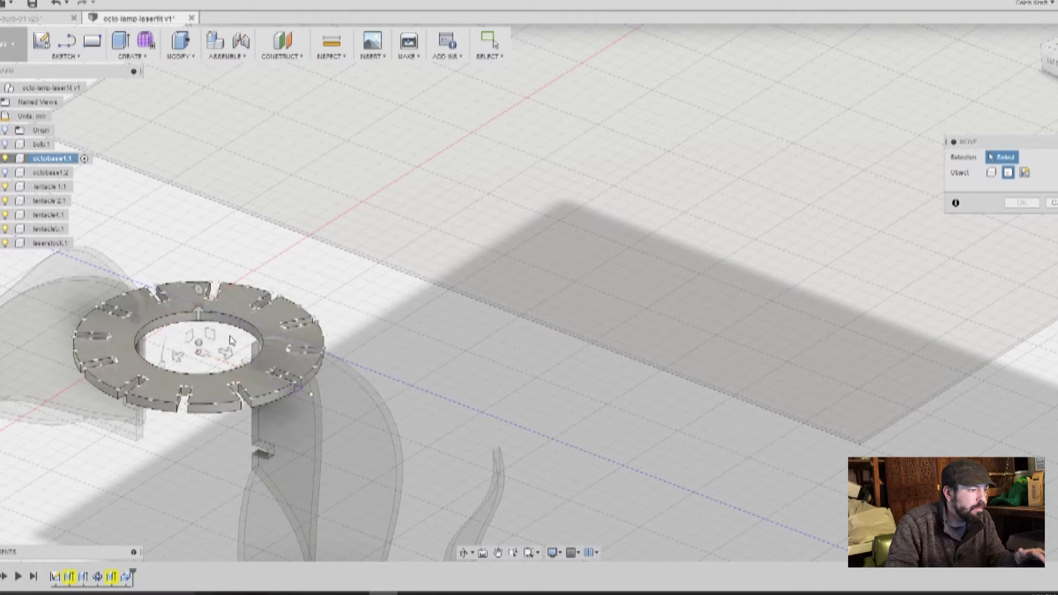
Move the octobase1:1 component -170 mm along Z up to the stock sheet.
{"action": "left_click", "coordinate": [274, 324]}
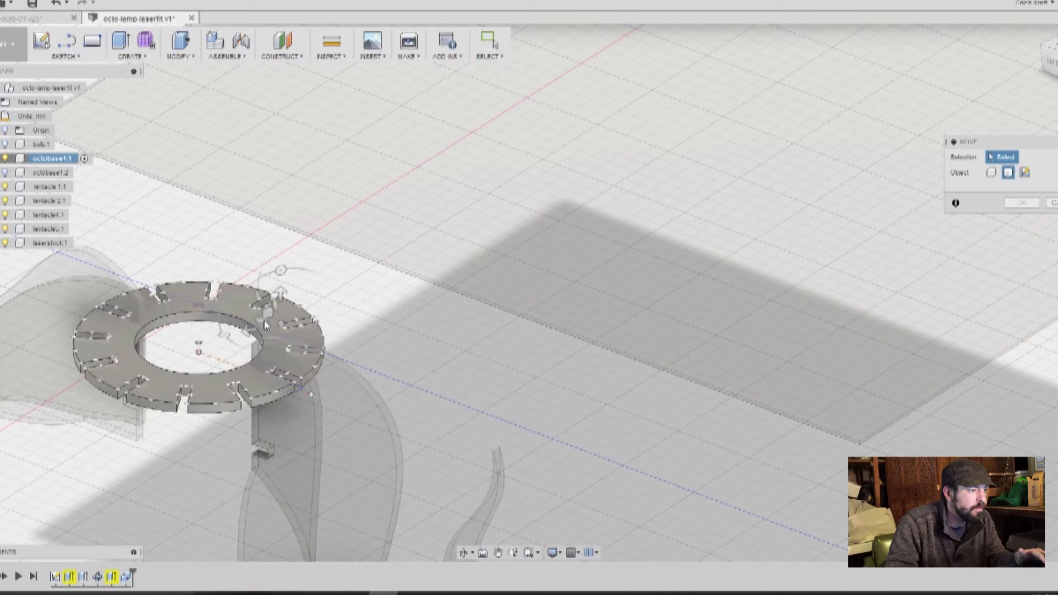
{"action": "left_click", "coordinate": [246, 325]}
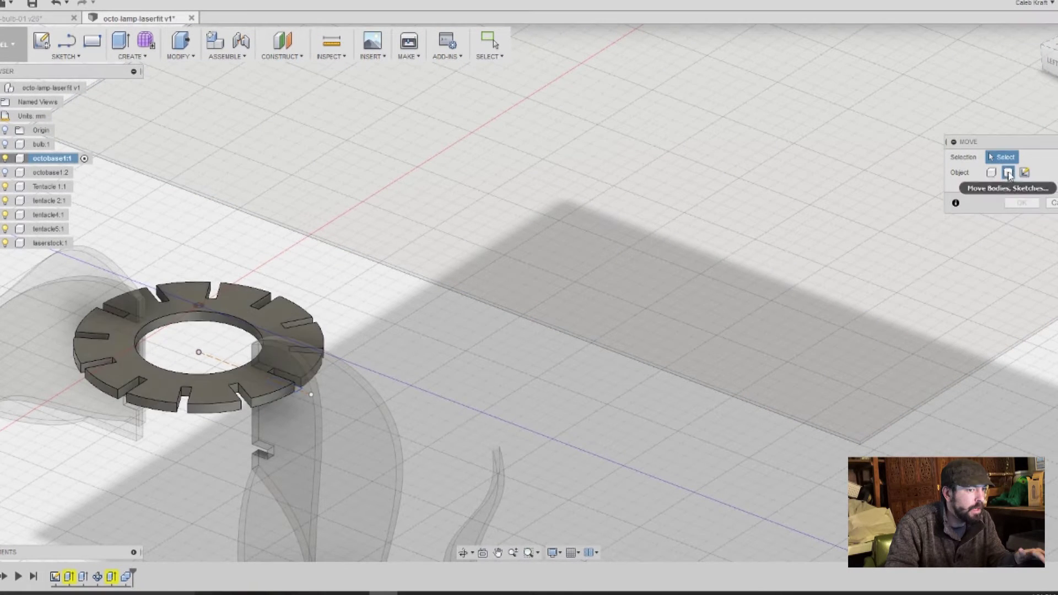
{"action": "left_click", "coordinate": [991, 173]}
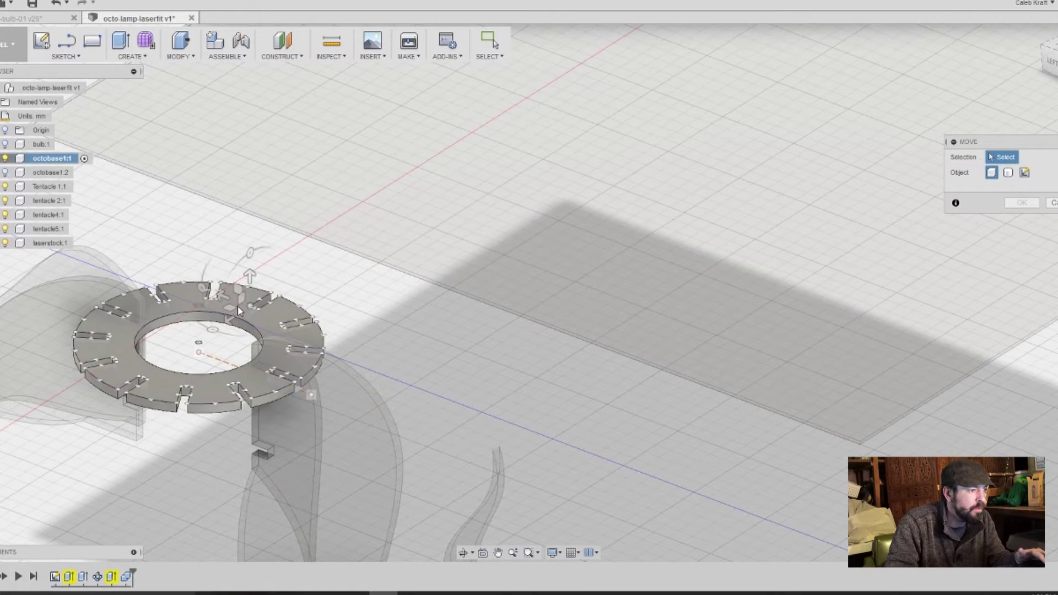
{"action": "left_click", "coordinate": [924, 267]}
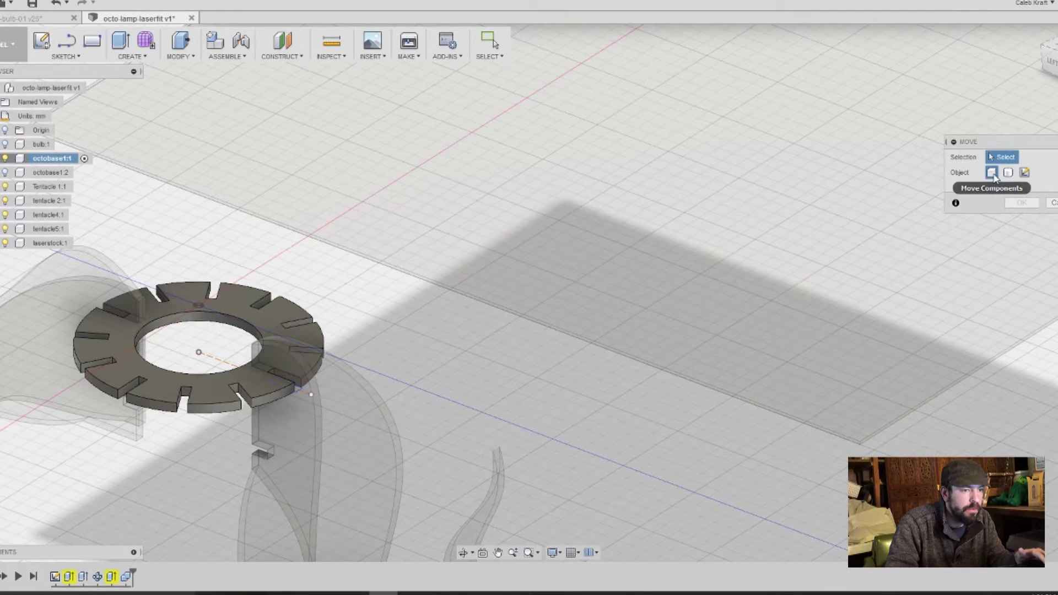
{"action": "left_click", "coordinate": [163, 386]}
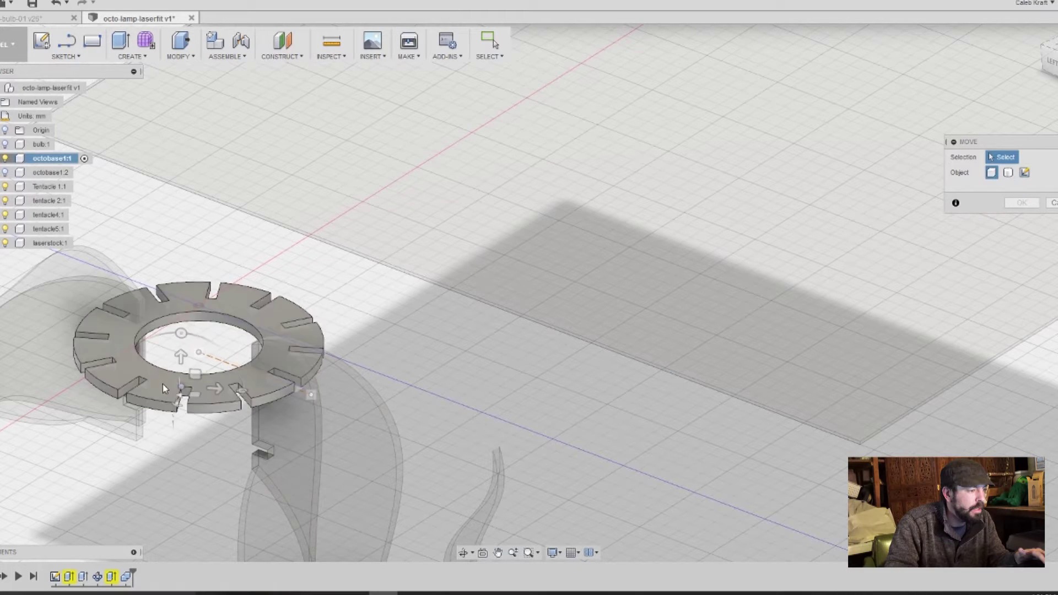
{"action": "left_click", "coordinate": [163, 387]}
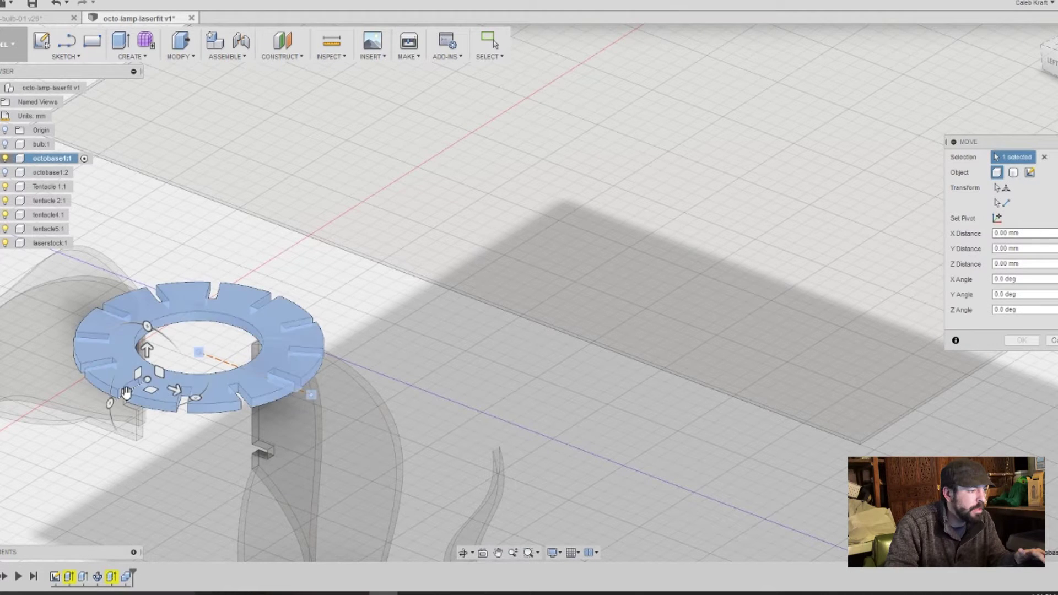
{"action": "left_click_drag", "start_coordinate": [129, 392], "coordinate": [497, 159]}
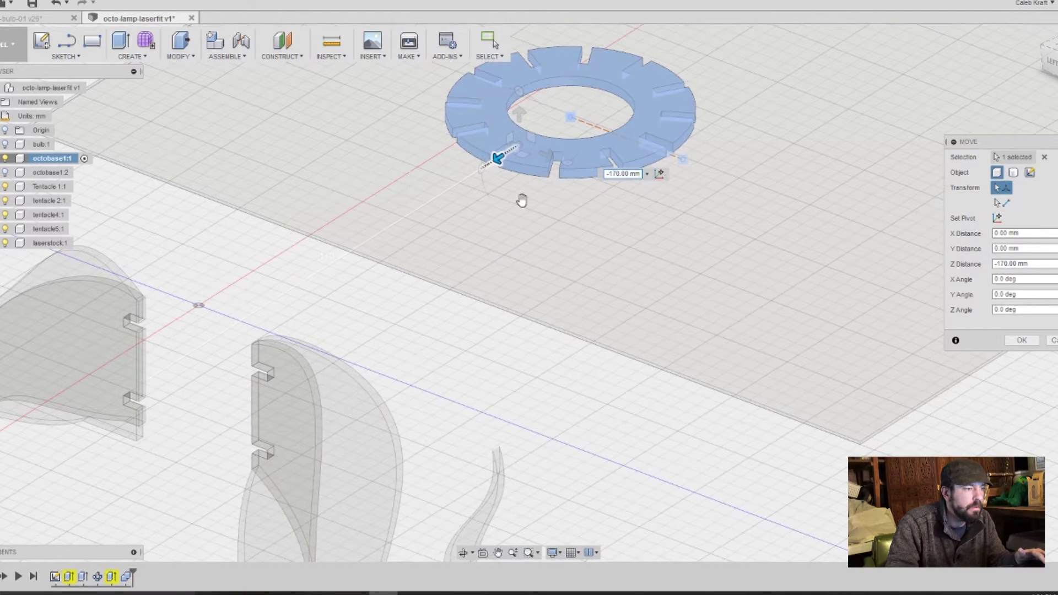
{"action": "middle_click_drag", "start_coordinate": [538, 411], "coordinate": [489, 371]}
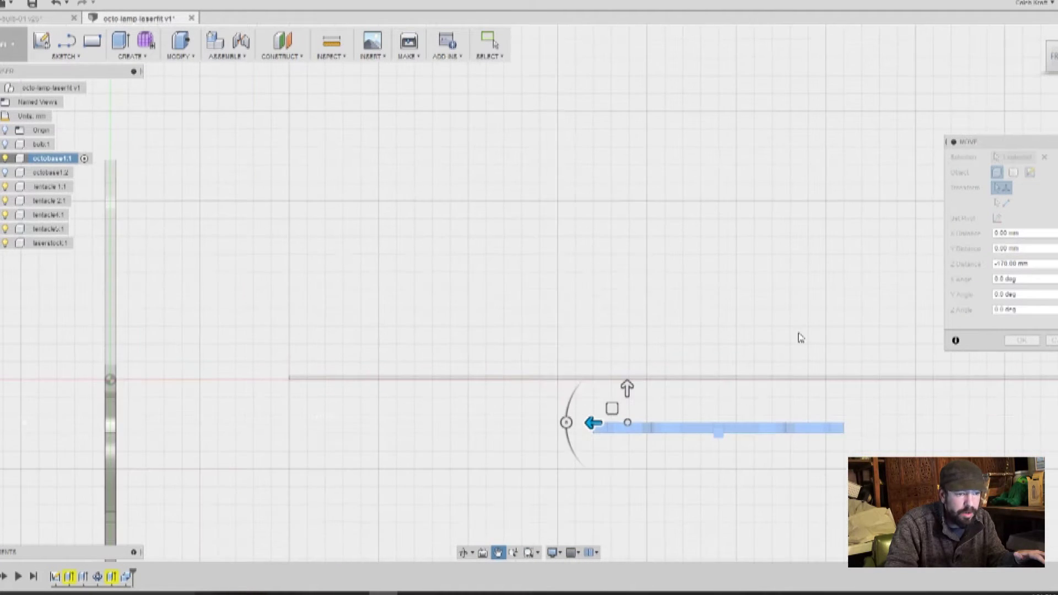
{"action": "left_click", "coordinate": [1021, 340]}
Align the octobase ring's top face flush onto the laserstock sheet surface.
{"action": "middle_click_drag", "start_coordinate": [800, 279], "coordinate": [804, 284], "text": "shift"}
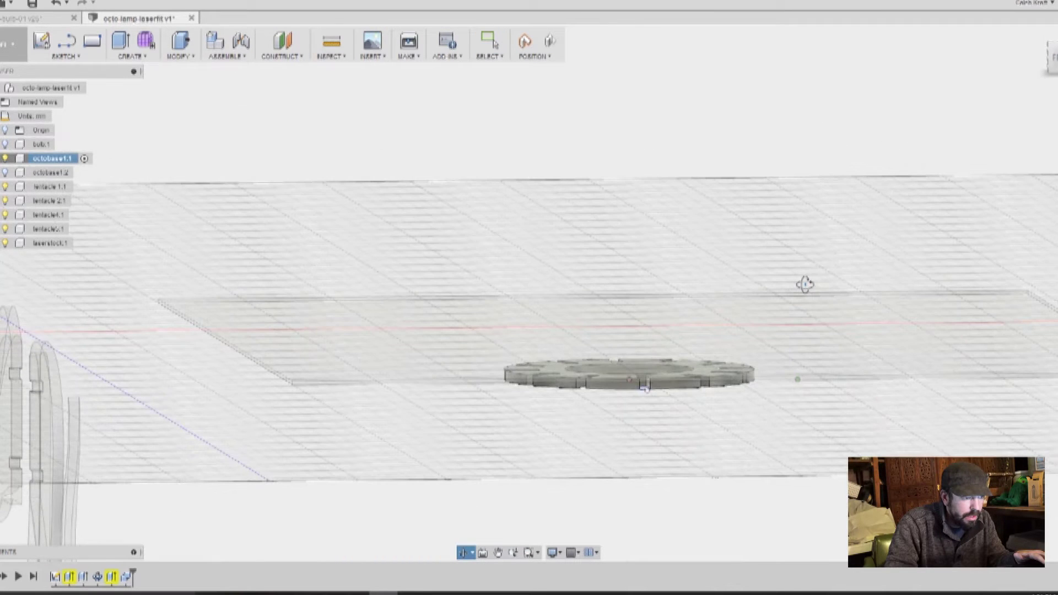
{"action": "key", "text": "Escape"}
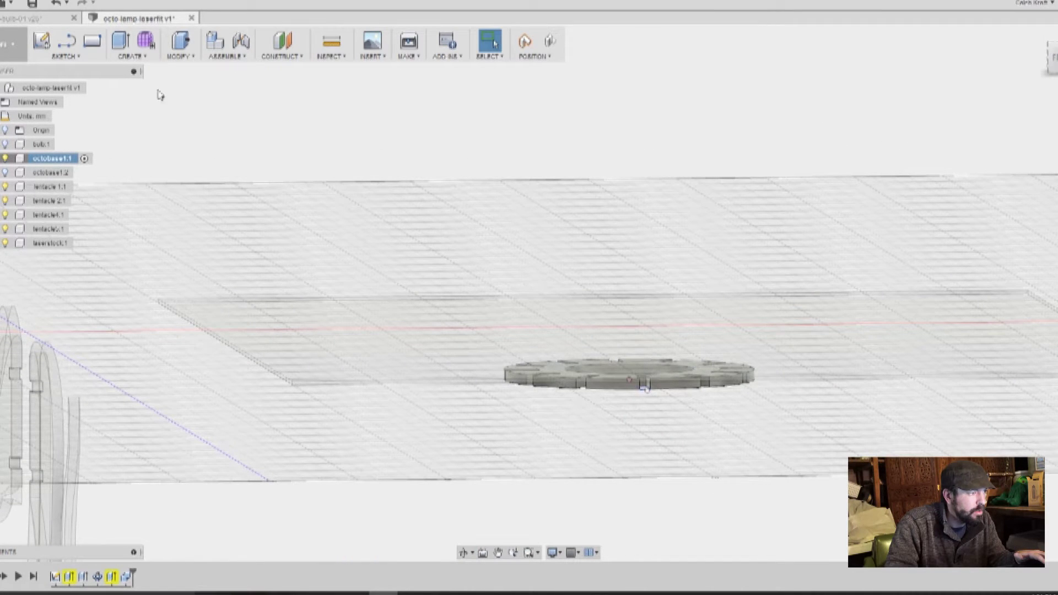
{"action": "left_click", "coordinate": [183, 64]}
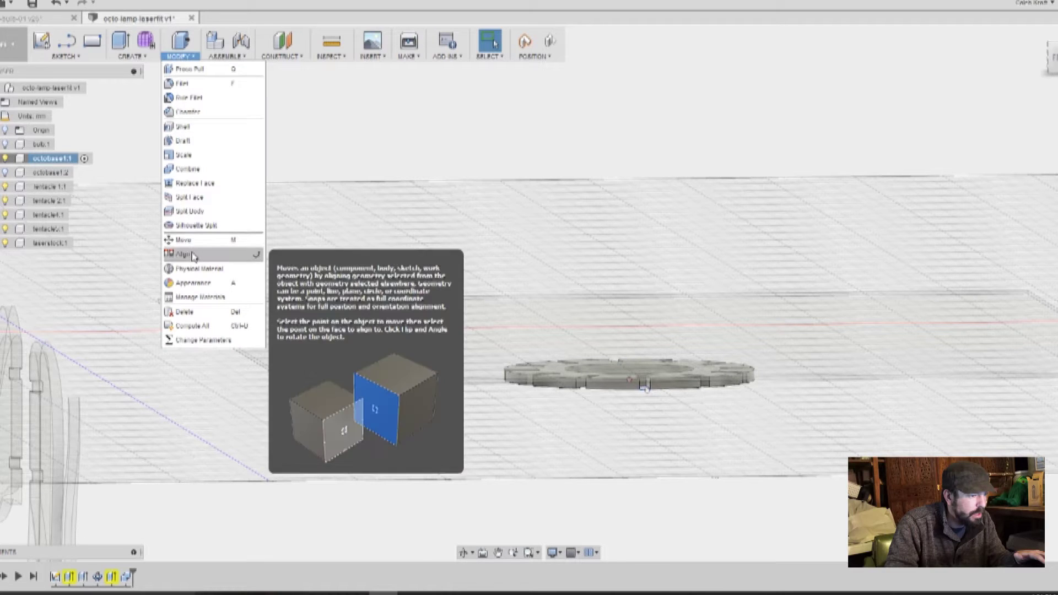
{"action": "left_click", "coordinate": [209, 249]}
{"action": "scroll", "coordinate": [629, 421], "scroll_direction": "down", "scroll_amount": 3}
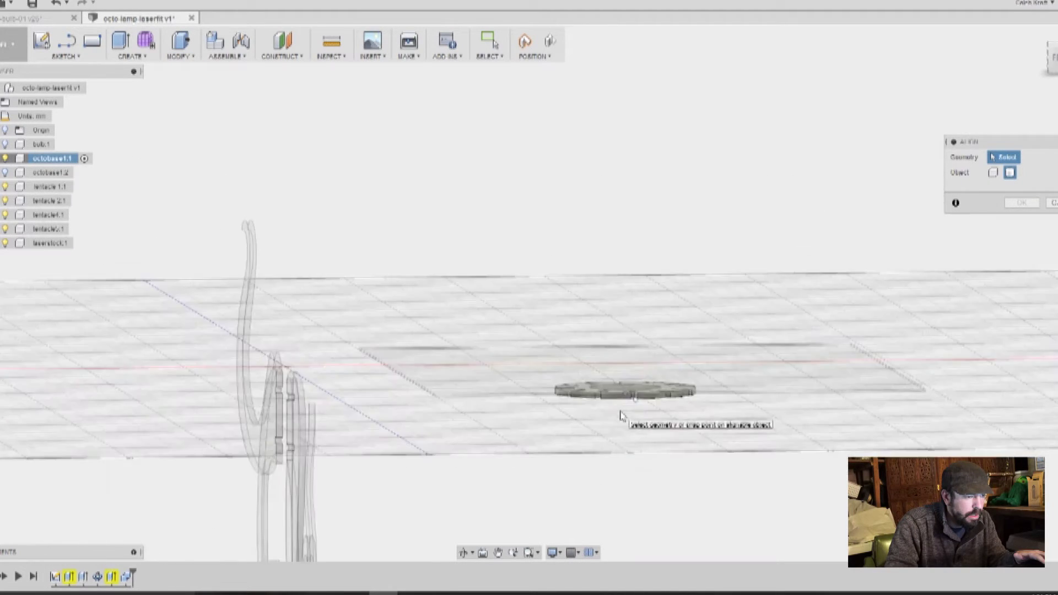
{"action": "scroll", "coordinate": [621, 416], "scroll_direction": "up", "scroll_amount": 4}
{"action": "middle_click_drag", "start_coordinate": [621, 411], "coordinate": [619, 403], "text": "shift"}
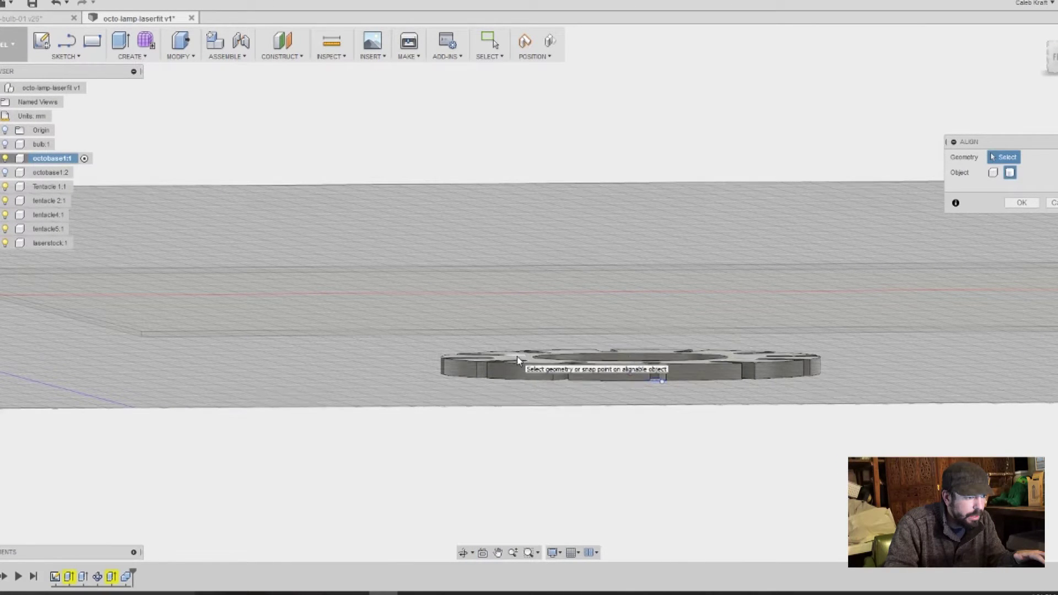
{"action": "scroll", "coordinate": [517, 362], "scroll_direction": "down", "scroll_amount": 2}
{"action": "scroll", "coordinate": [517, 361], "scroll_direction": "up", "scroll_amount": 3}
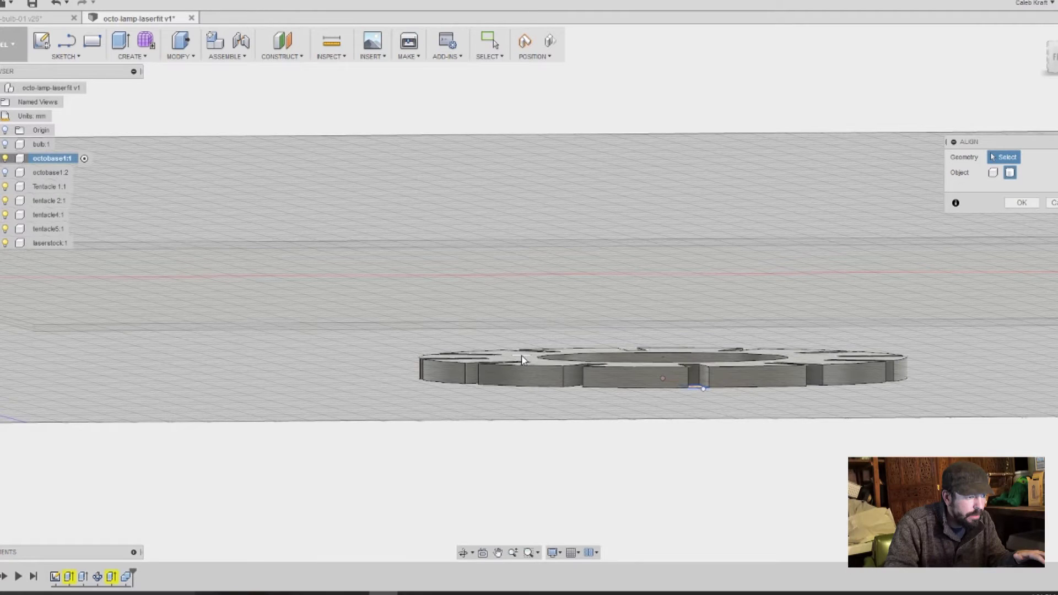
{"action": "left_click", "coordinate": [518, 360]}
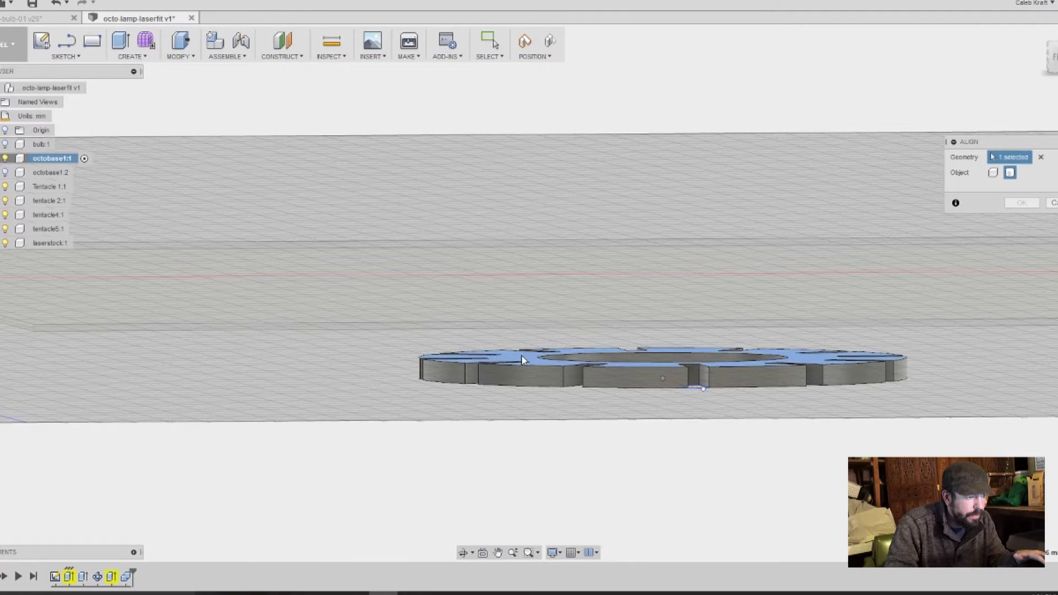
{"action": "left_click", "coordinate": [522, 277]}
{"action": "middle_click_drag", "start_coordinate": [512, 366], "coordinate": [512, 367], "text": "shift"}
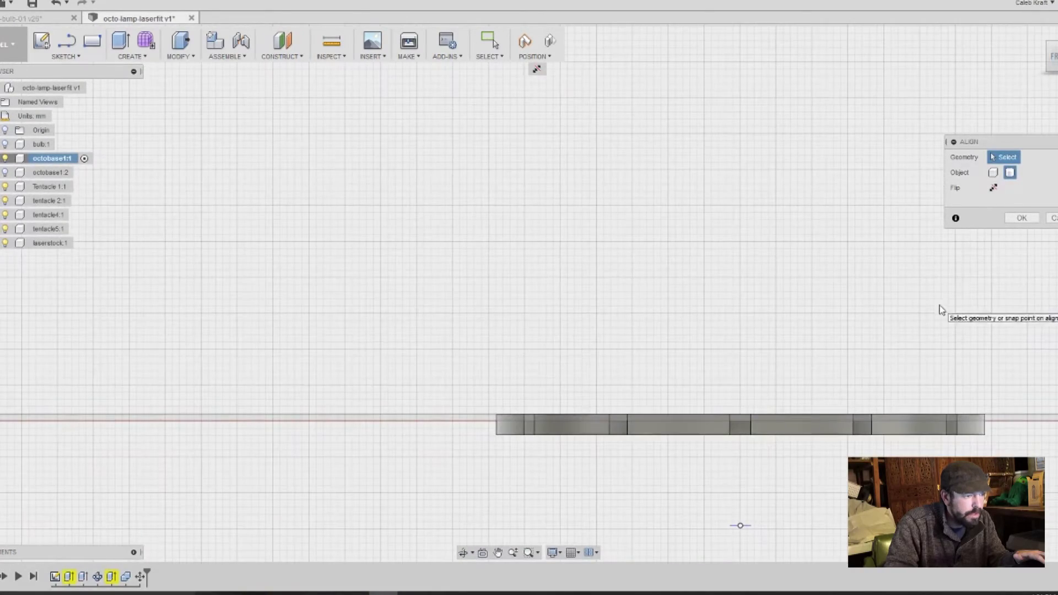
{"action": "mouse_move", "coordinate": [719, 312]}
{"action": "middle_mouse_down", "text": "shift"}
{"action": "mouse_move", "coordinate": [720, 338]}
{"action": "mouse_move", "coordinate": [725, 322]}
{"action": "middle_mouse_up", "text": "shift"}
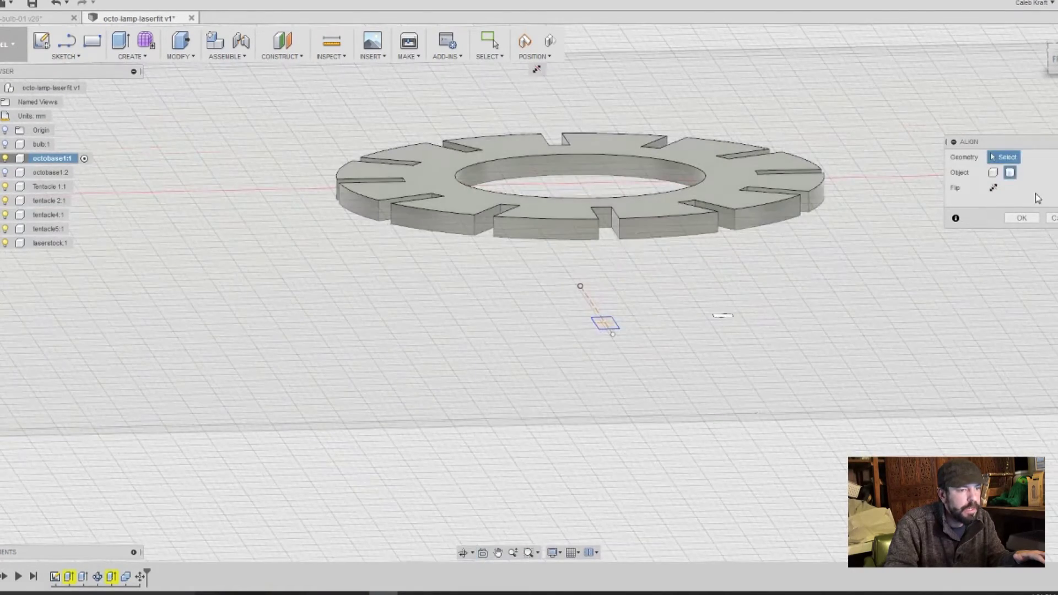
{"action": "left_click", "coordinate": [1021, 218]}
Bring the tentacles into view and activate tentacle 1:1.
{"action": "scroll", "coordinate": [716, 338], "scroll_direction": "down", "scroll_amount": 5}
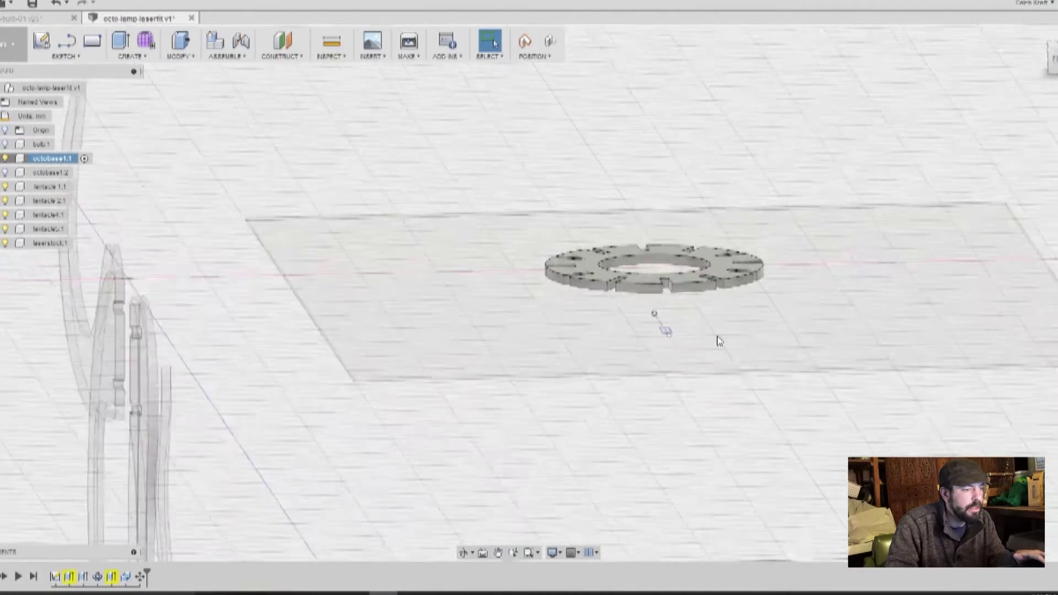
{"action": "scroll", "coordinate": [719, 341], "scroll_direction": "down", "scroll_amount": 2}
{"action": "middle_click_drag", "start_coordinate": [462, 350], "coordinate": [349, 326], "text": "shift"}
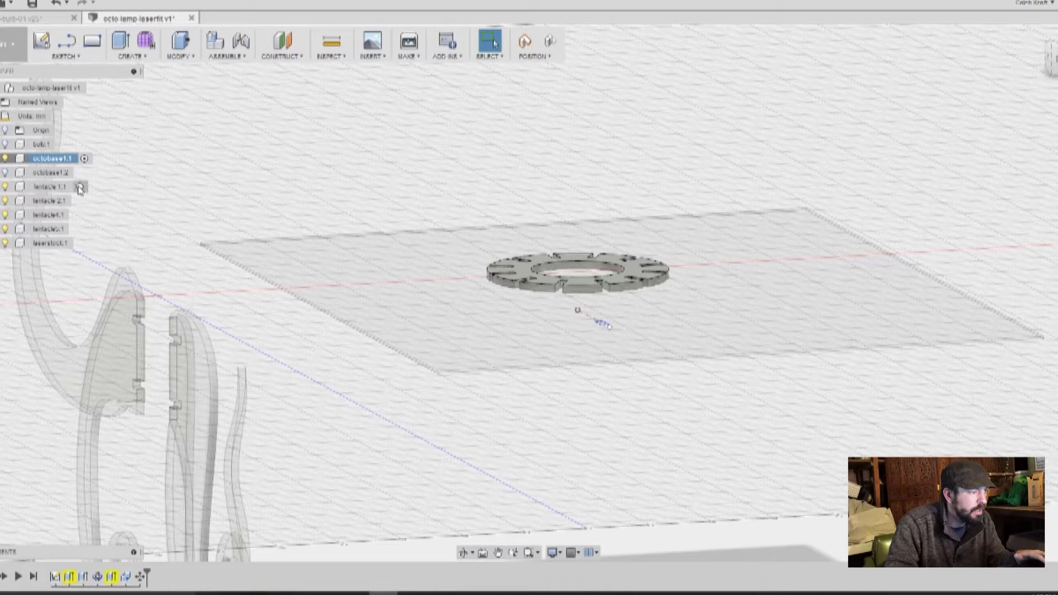
{"action": "double_click", "coordinate": [55, 188]}
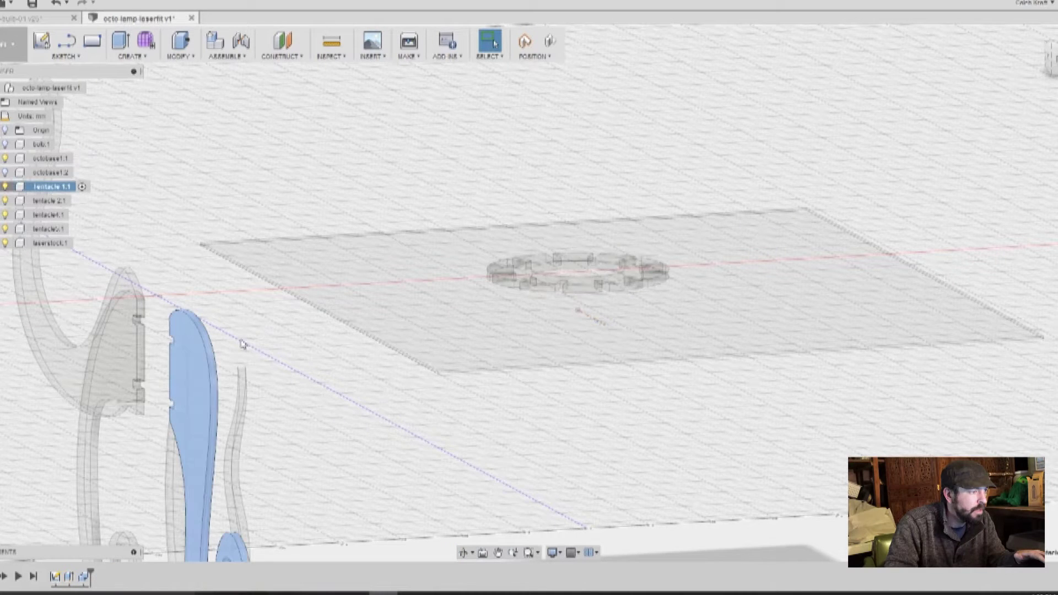
Align Tentacle 1:1 flat onto the laser stock sheet's plane.
{"action": "left_click", "coordinate": [189, 61]}
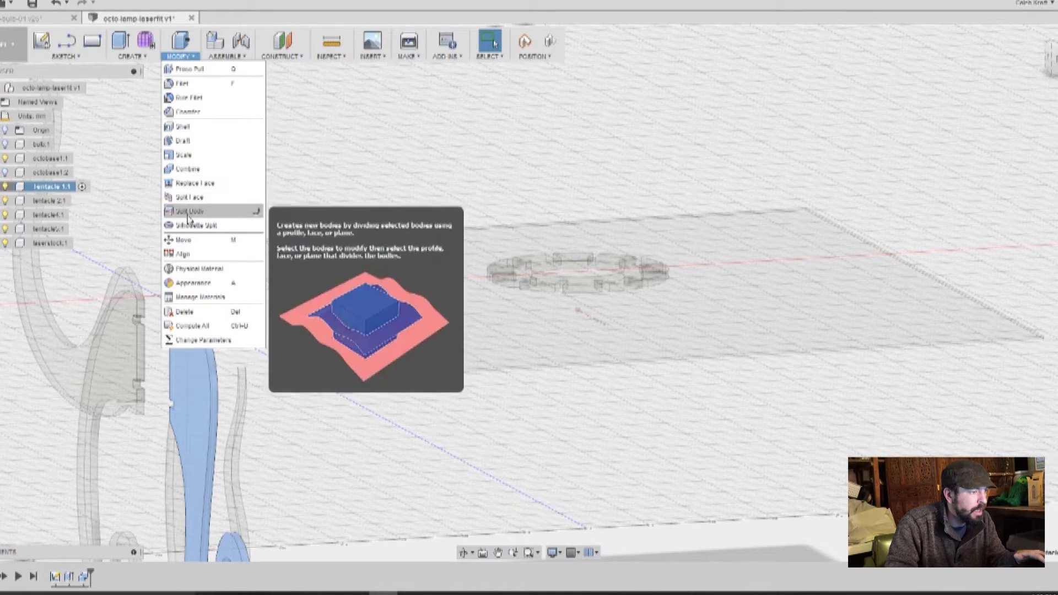
{"action": "left_click", "coordinate": [195, 259]}
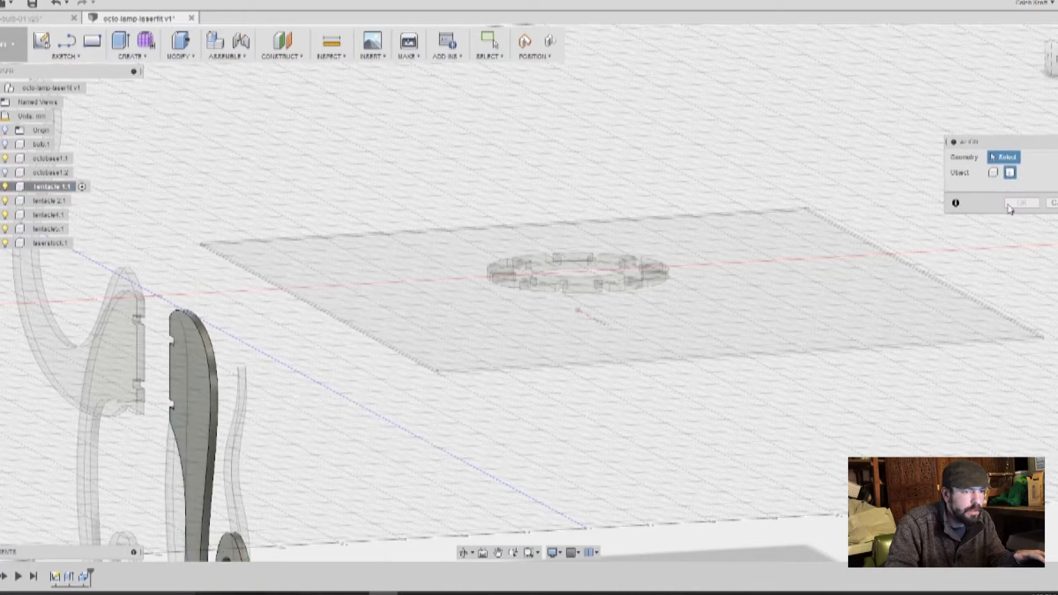
{"action": "left_click", "coordinate": [197, 414]}
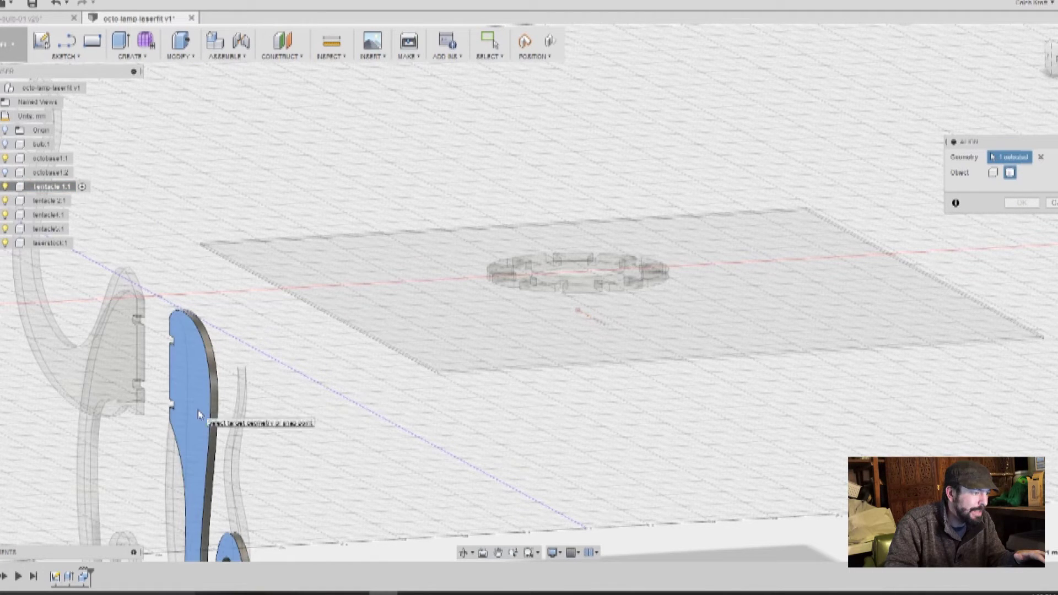
{"action": "left_click", "coordinate": [406, 284]}
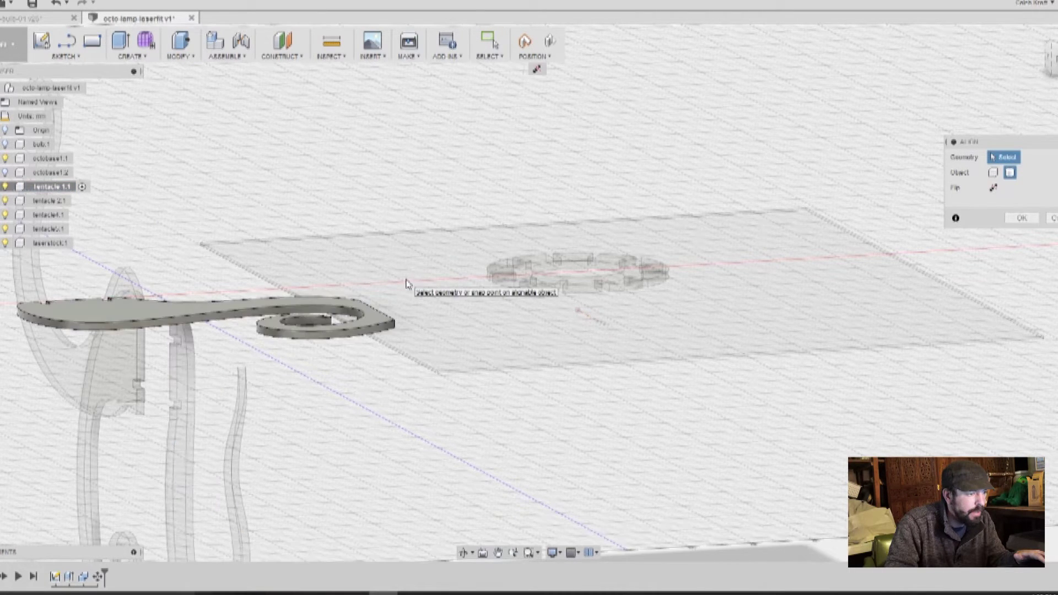
{"action": "mouse_move", "coordinate": [511, 370]}
{"action": "middle_mouse_down", "text": "shift"}
{"action": "mouse_move", "coordinate": [498, 363]}
{"action": "mouse_move", "coordinate": [513, 388]}
{"action": "middle_mouse_up", "text": "shift"}
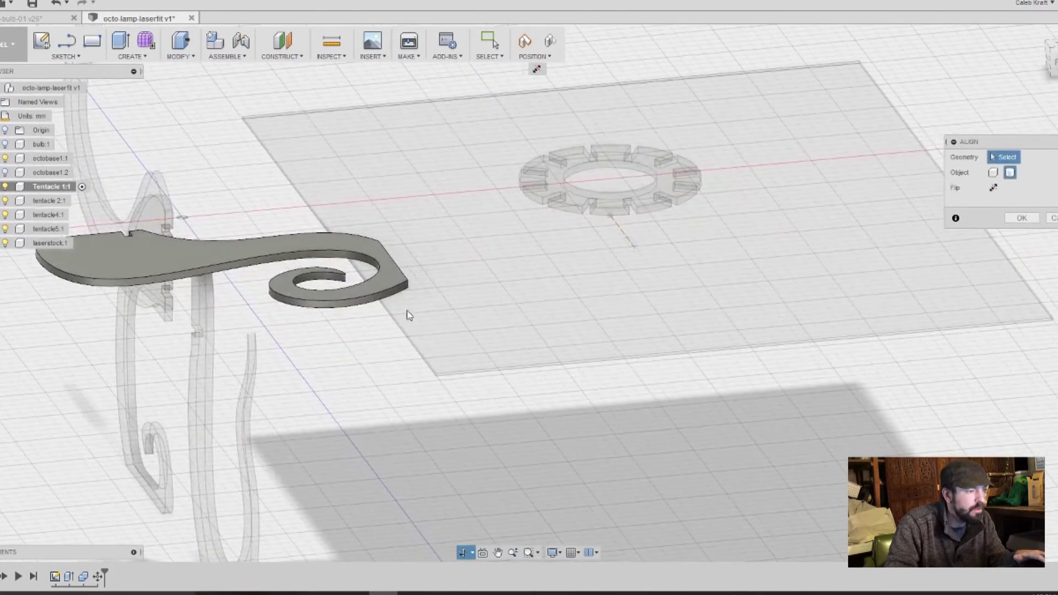
{"action": "left_click", "coordinate": [313, 242]}
{"action": "left_click", "coordinate": [390, 227]}
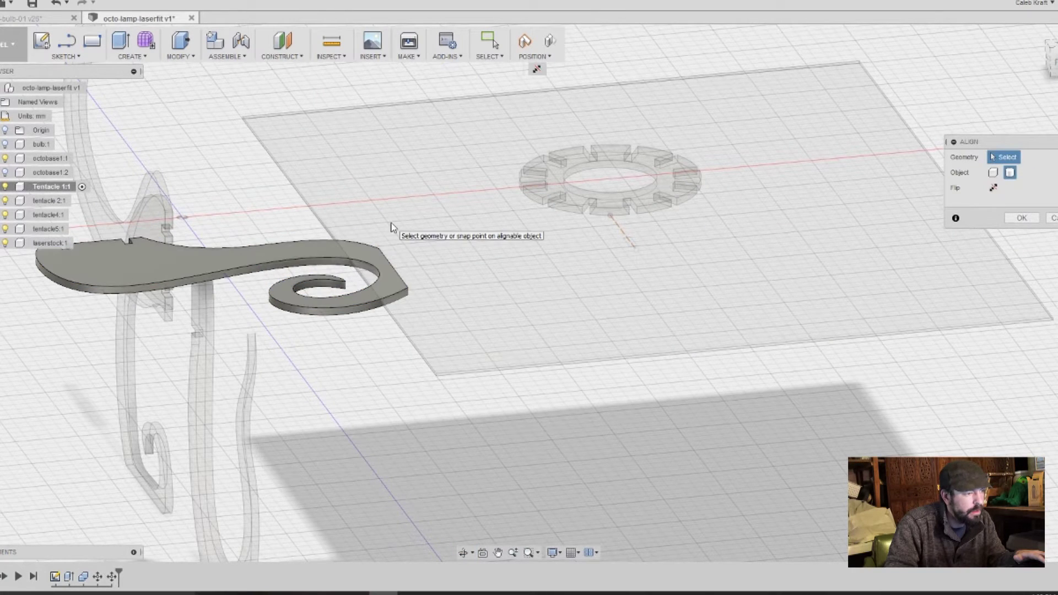
{"action": "left_click", "coordinate": [1023, 220]}
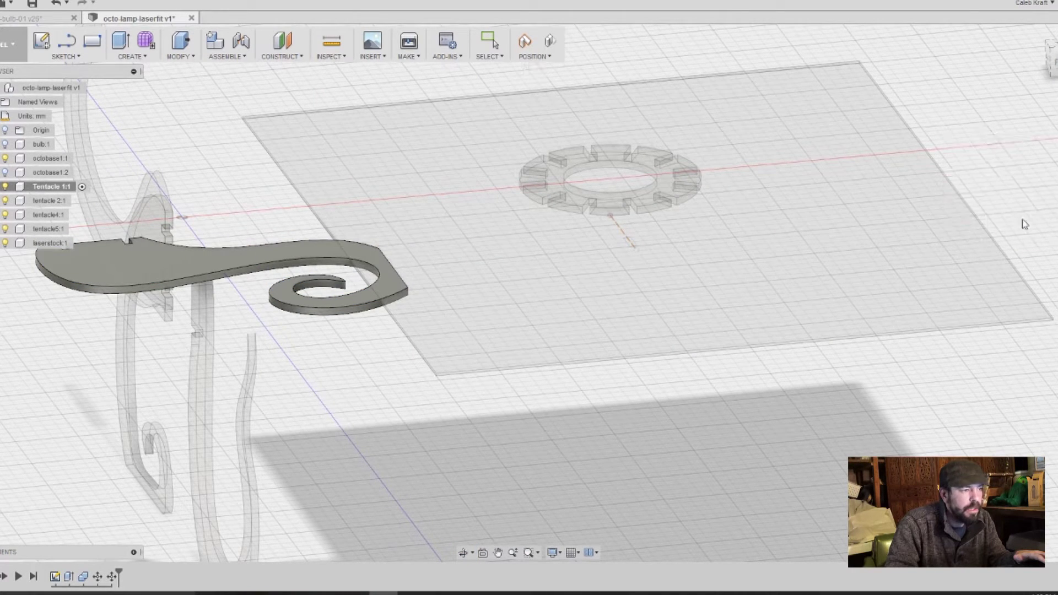
Move Tentacle 1:1 to the right side of the stock sheet with a -260 mm Z move.
{"action": "right_click", "coordinate": [270, 255]}
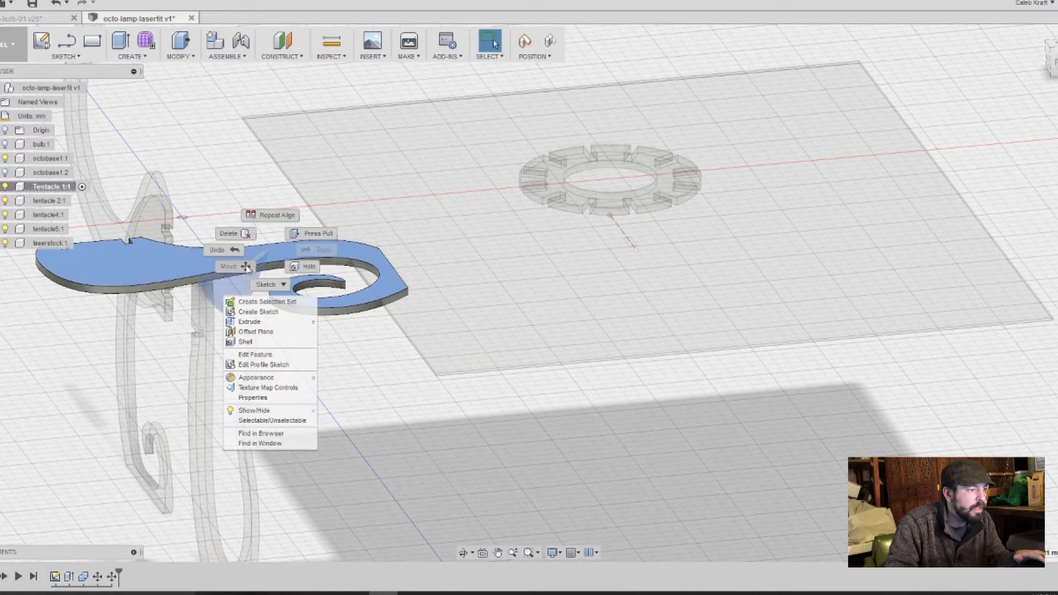
{"action": "left_click", "coordinate": [246, 269]}
{"action": "key", "text": "m"}
{"action": "left_click_drag", "start_coordinate": [233, 250], "coordinate": [936, 232]}
{"action": "left_click", "coordinate": [1021, 341]}
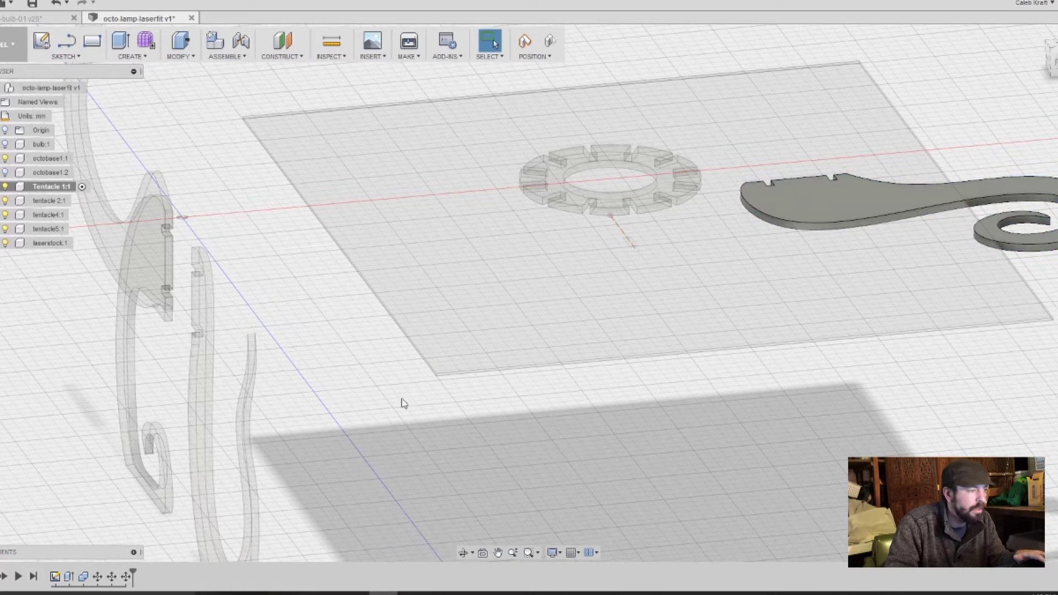
{"action": "left_click", "coordinate": [78, 201]}
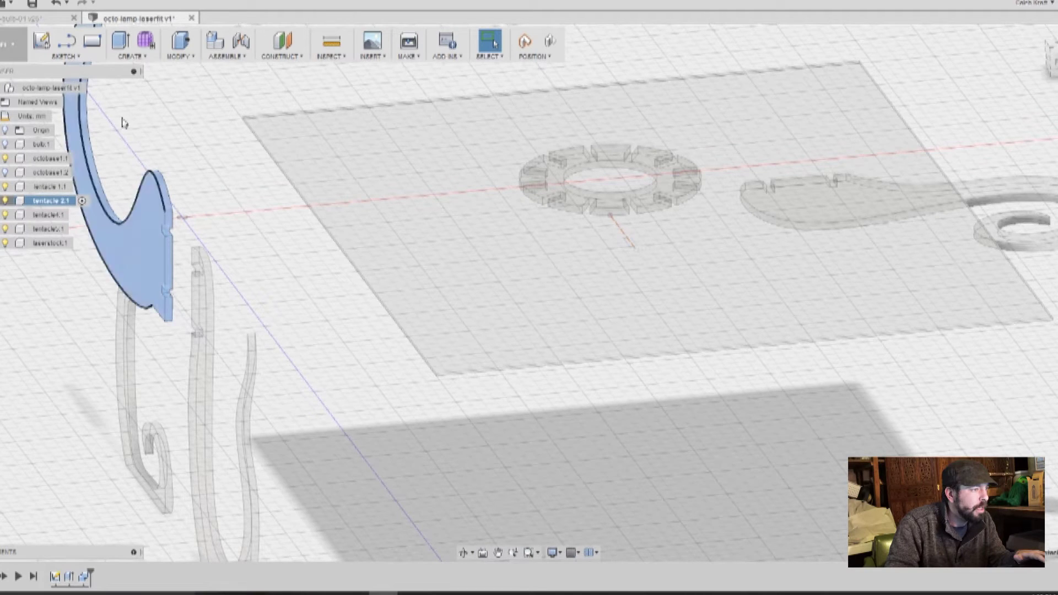
Align tentacle 2:1 flat onto the laser stock plane.
{"action": "left_click", "coordinate": [175, 57]}
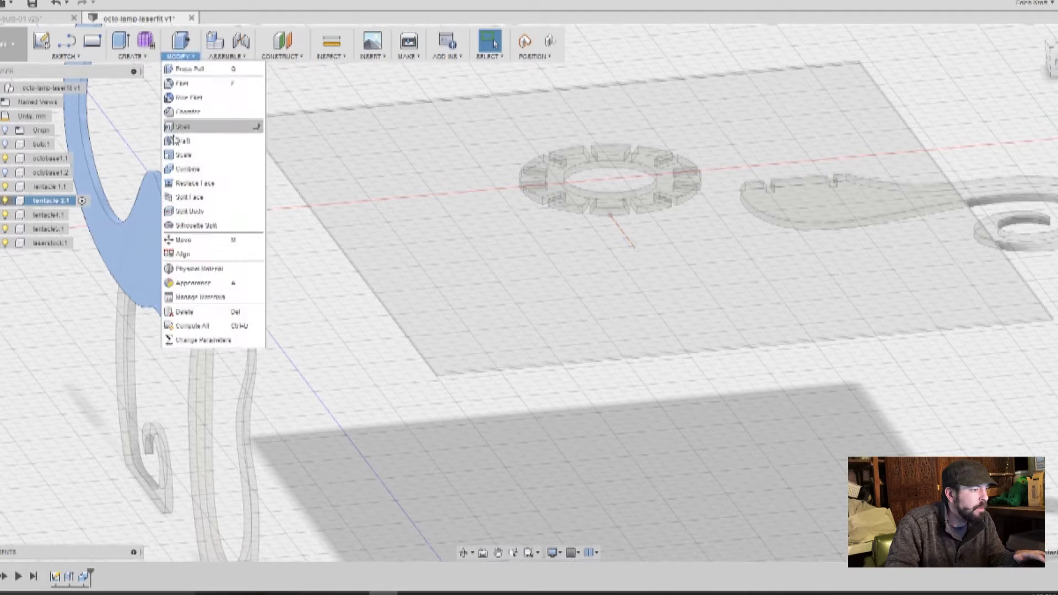
{"action": "left_click", "coordinate": [184, 256]}
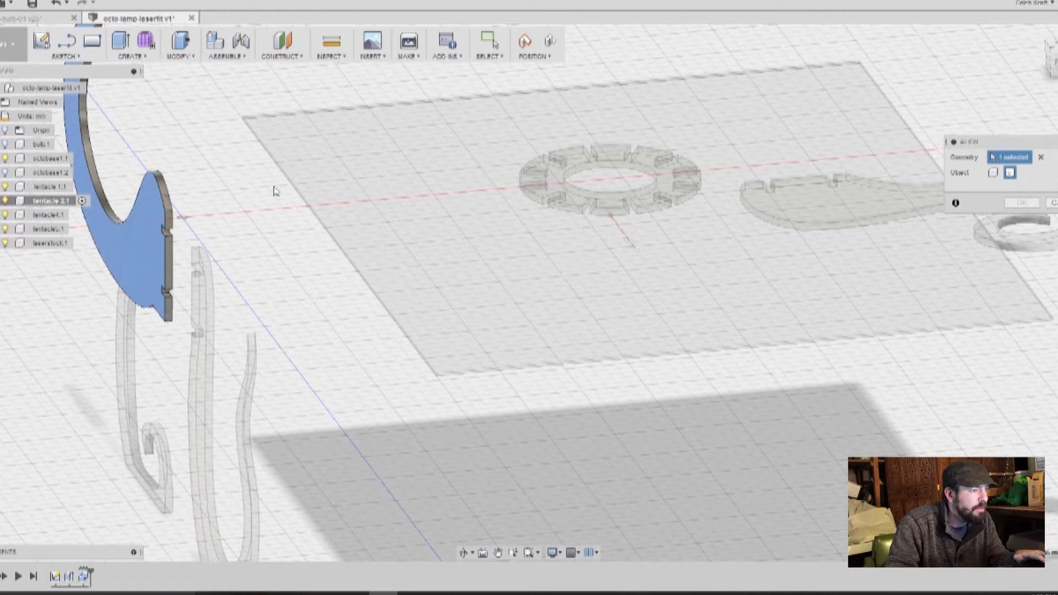
{"action": "left_click", "coordinate": [183, 217]}
{"action": "left_click", "coordinate": [364, 174]}
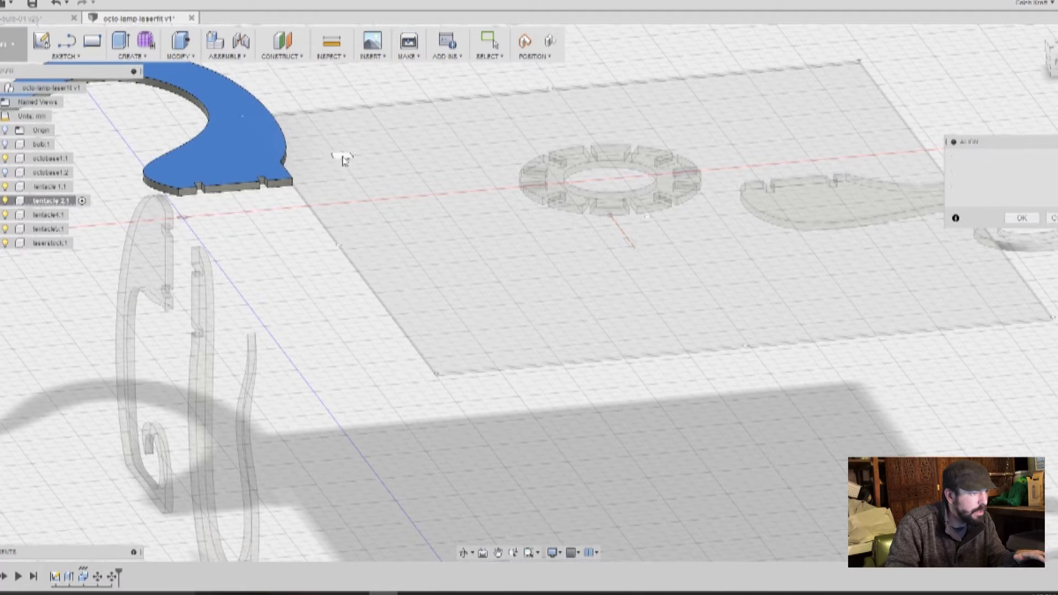
{"action": "left_click", "coordinate": [235, 152]}
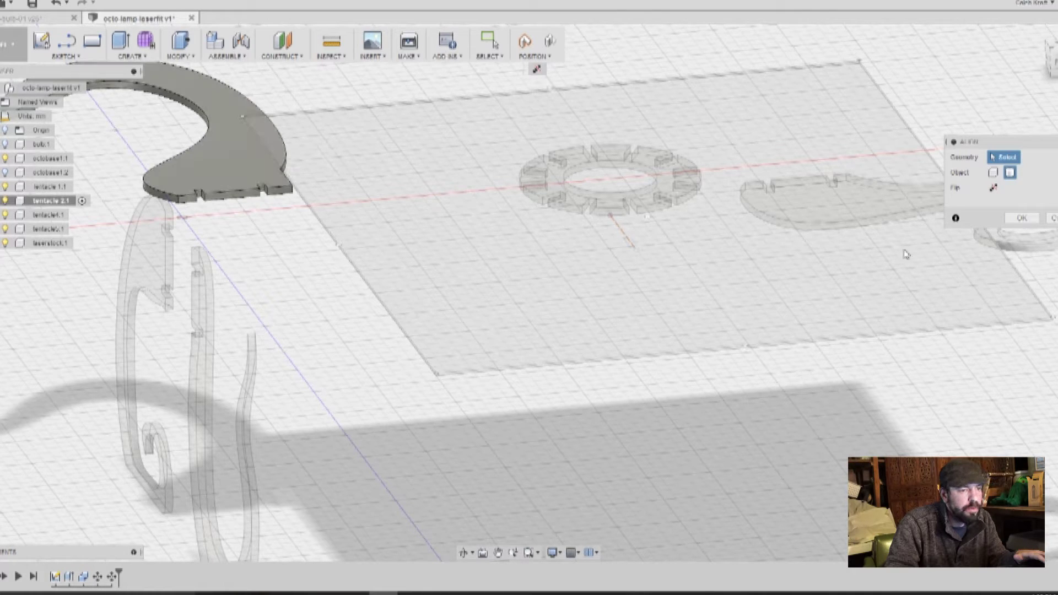
{"action": "left_click", "coordinate": [1012, 221]}
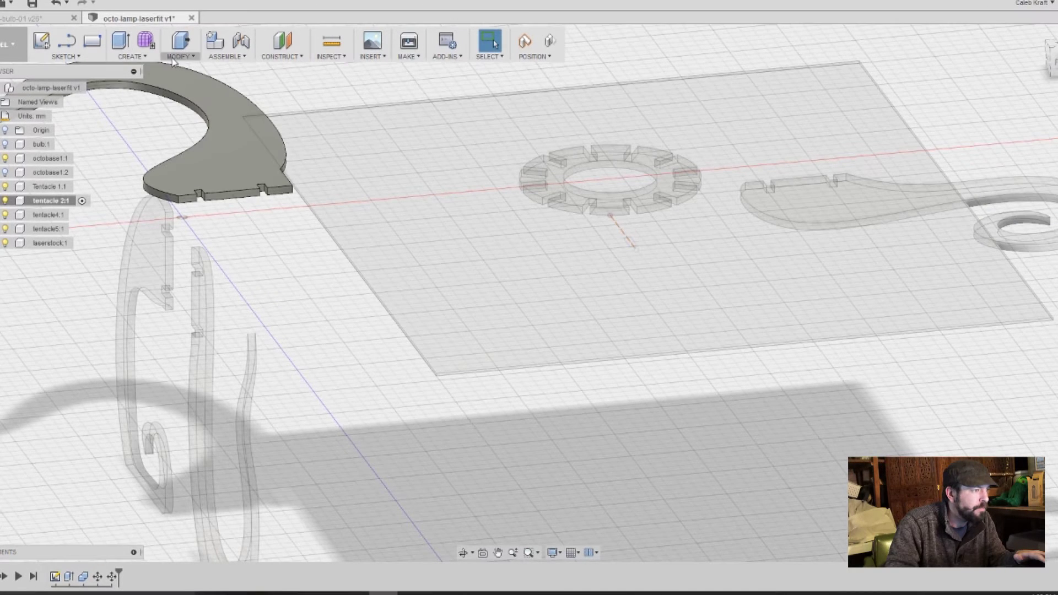
Activate tentacle4:1 and align it flat onto the laser stock sheet.
{"action": "left_click", "coordinate": [80, 215]}
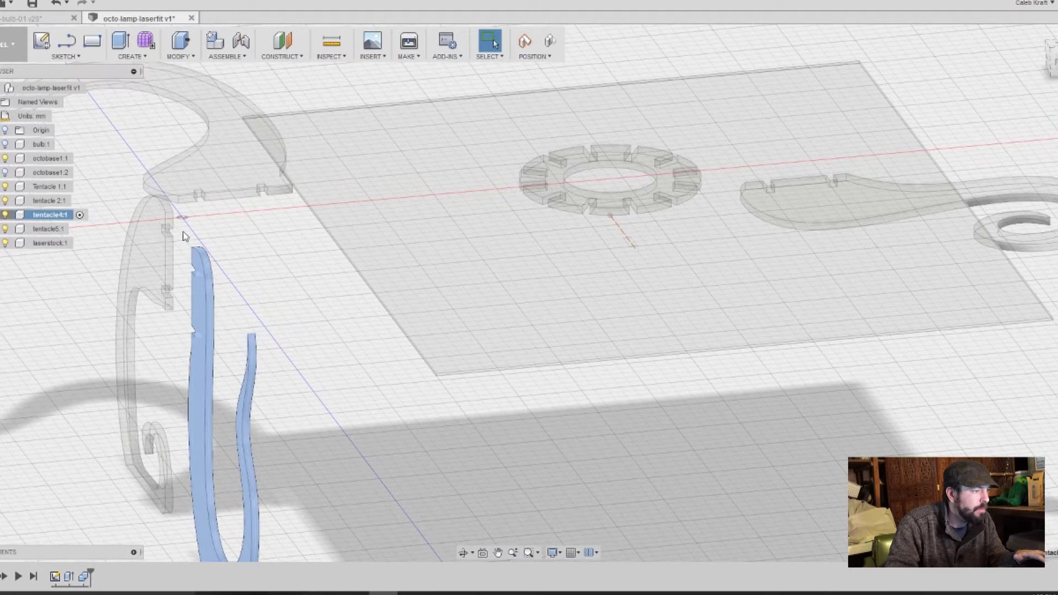
{"action": "left_click", "coordinate": [190, 57]}
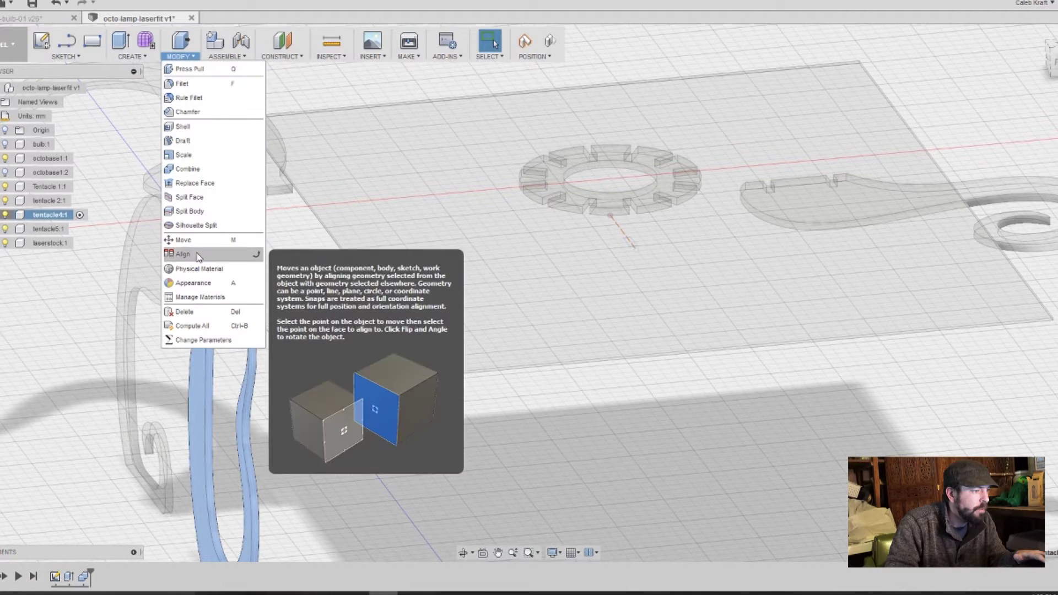
{"action": "left_click", "coordinate": [182, 239]}
{"action": "left_click", "coordinate": [201, 382]}
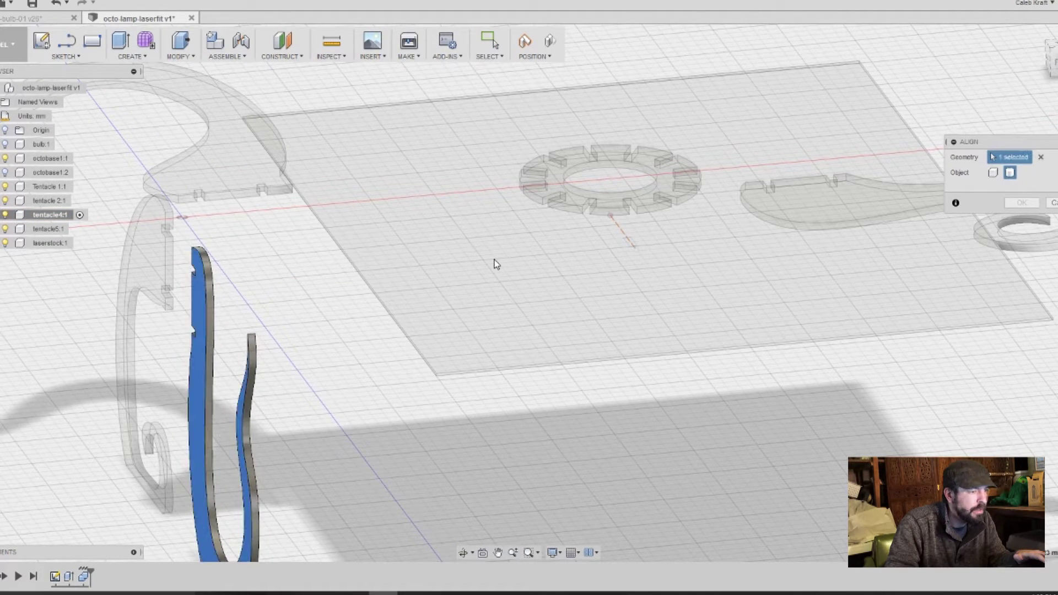
{"action": "left_click", "coordinate": [494, 262]}
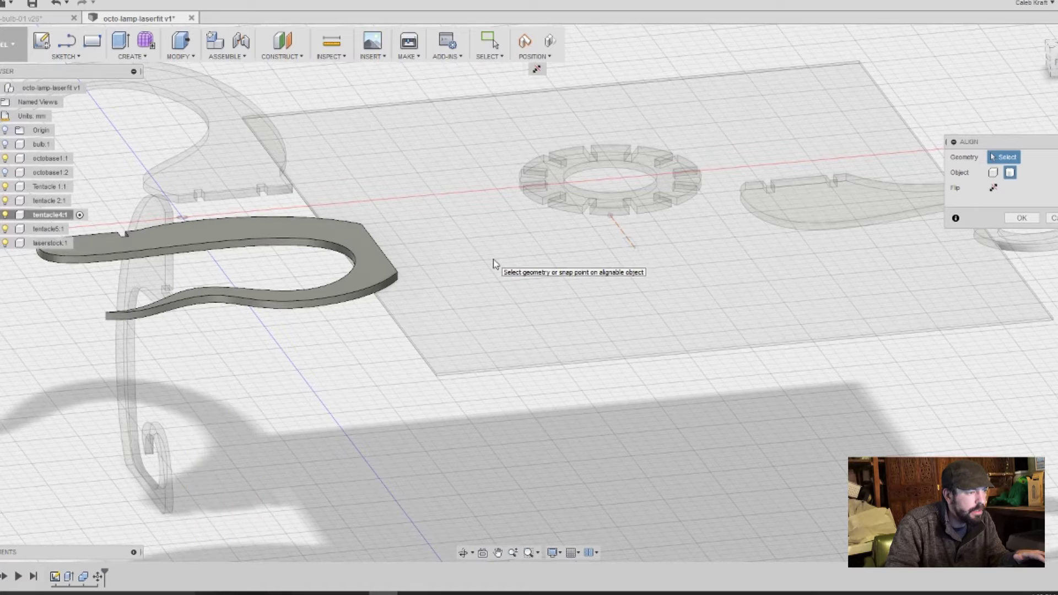
{"action": "left_click", "coordinate": [369, 255]}
{"action": "left_click", "coordinate": [447, 260]}
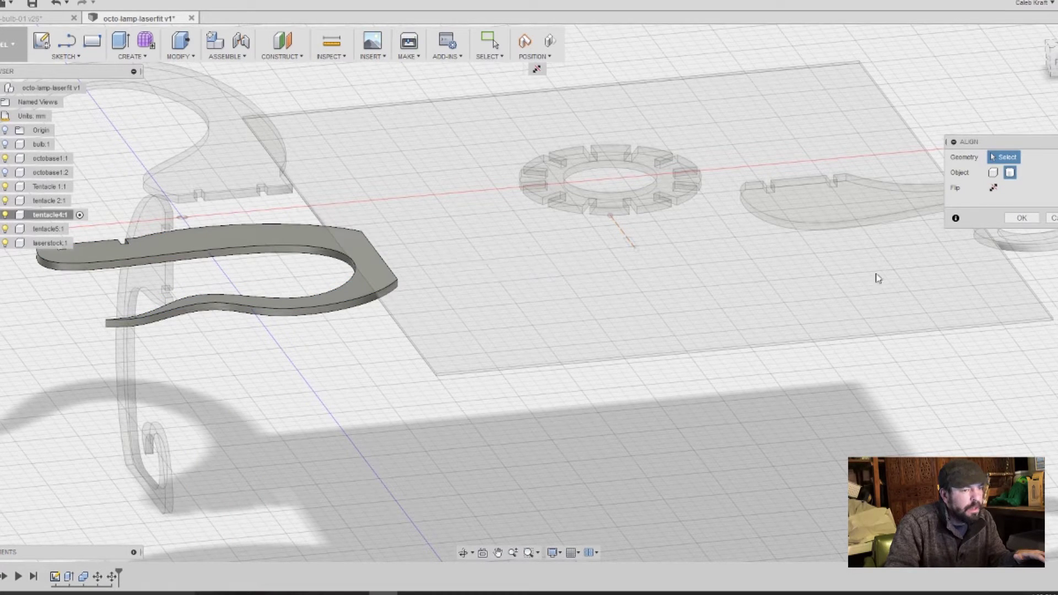
{"action": "left_click", "coordinate": [1021, 220]}
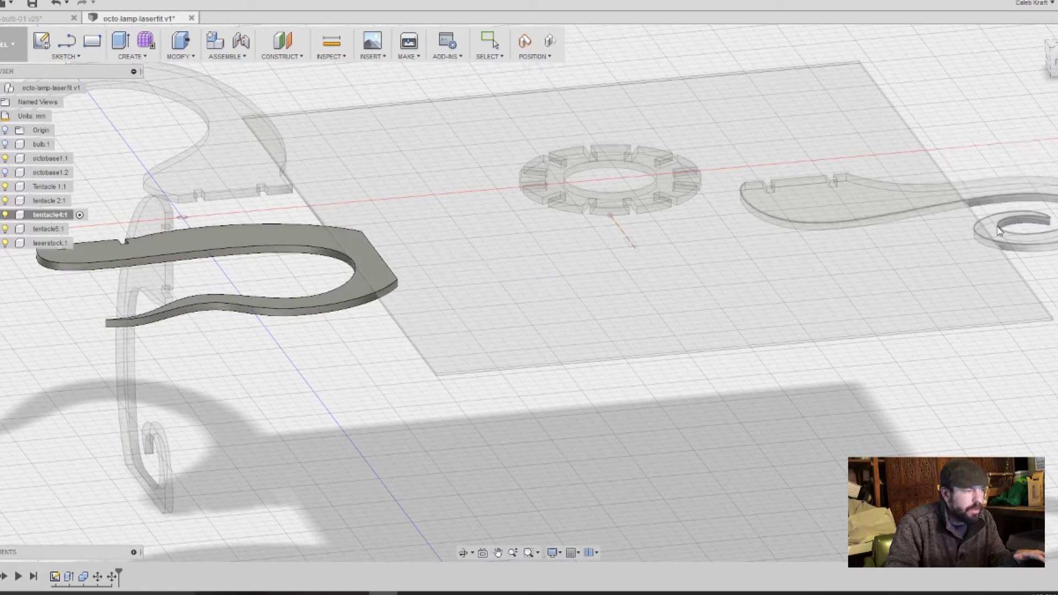
Activate tentacle5:1, align it flat onto the stock sheet, and view from the top.
{"action": "left_click", "coordinate": [188, 57]}
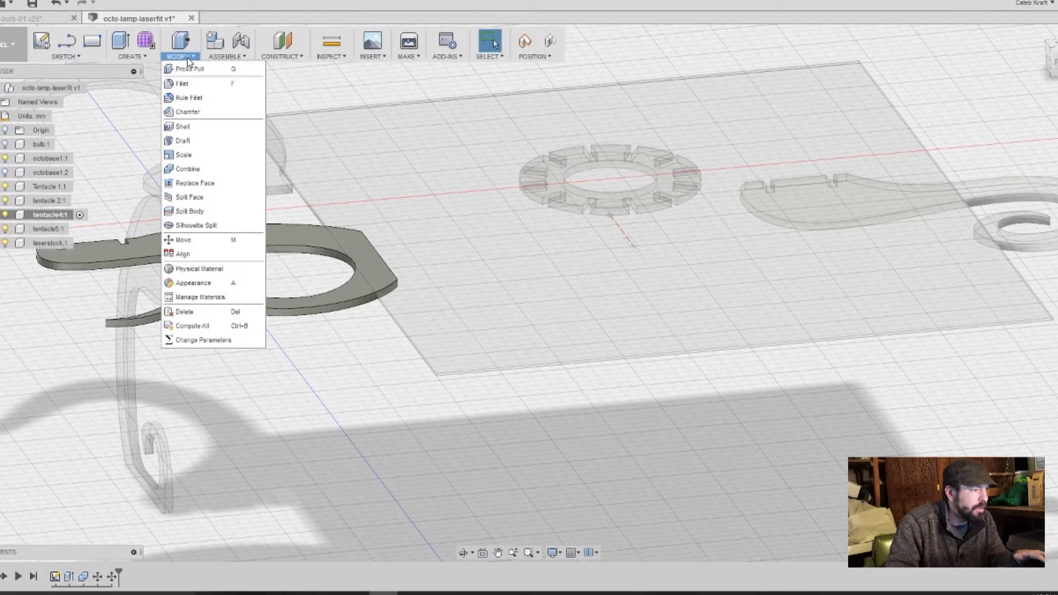
{"action": "left_click", "coordinate": [50, 229]}
{"action": "left_click", "coordinate": [80, 230]}
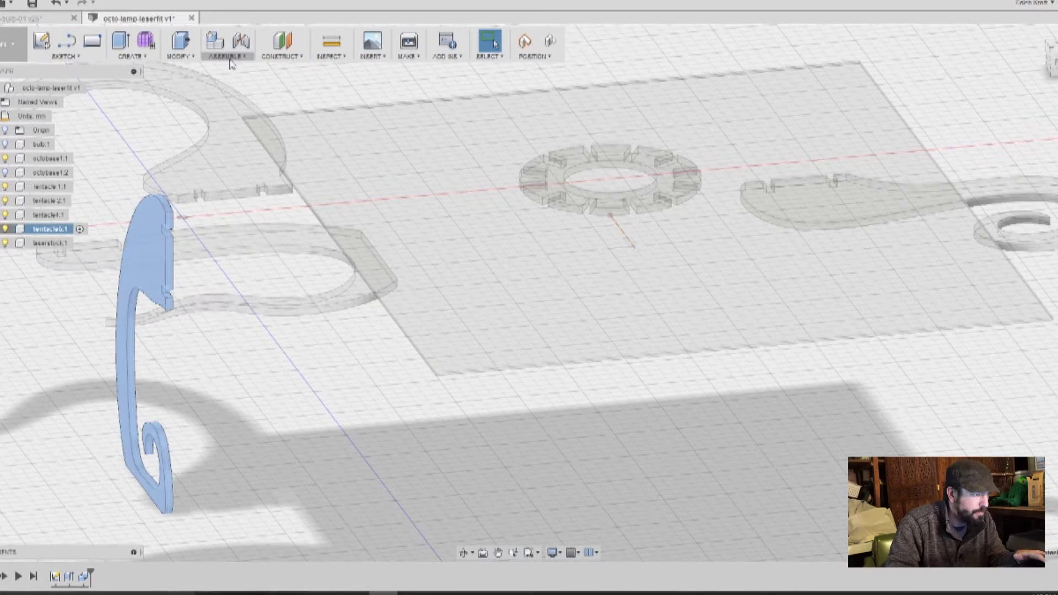
{"action": "left_click", "coordinate": [187, 57]}
{"action": "left_click", "coordinate": [199, 245]}
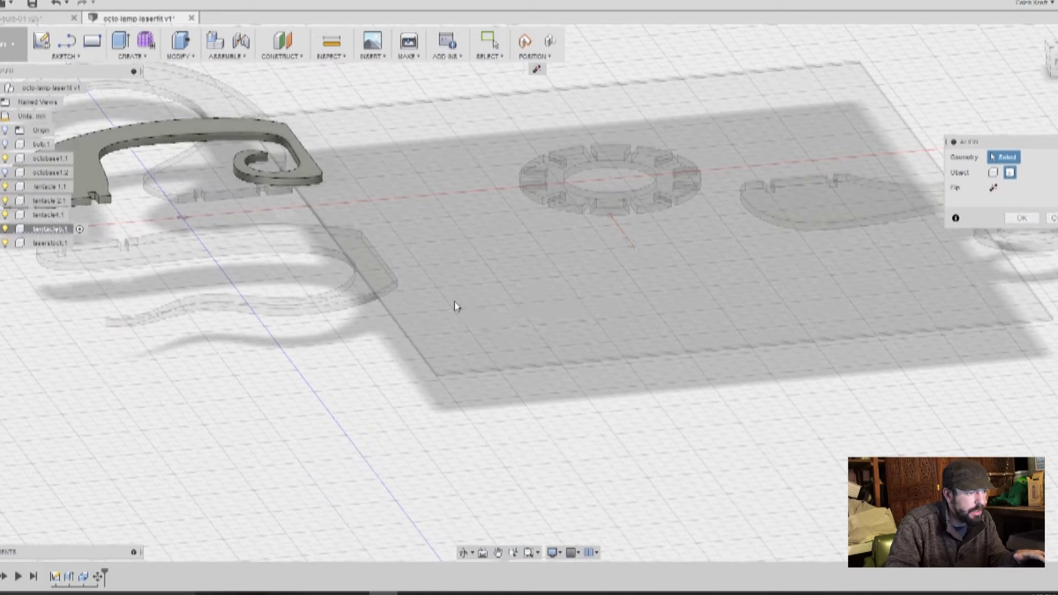
{"action": "left_click", "coordinate": [456, 302]}
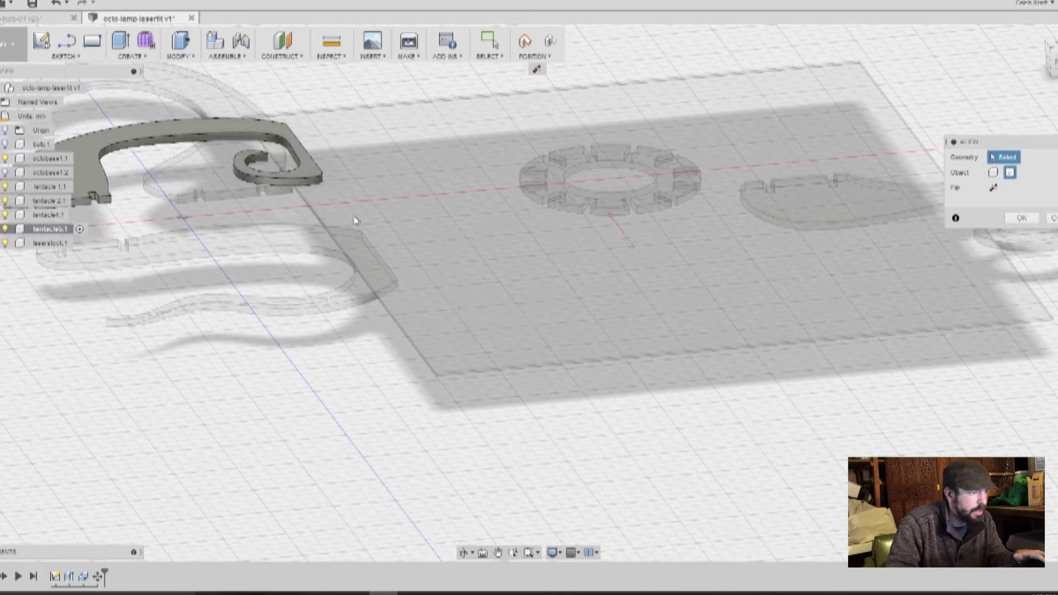
{"action": "left_click", "coordinate": [188, 131]}
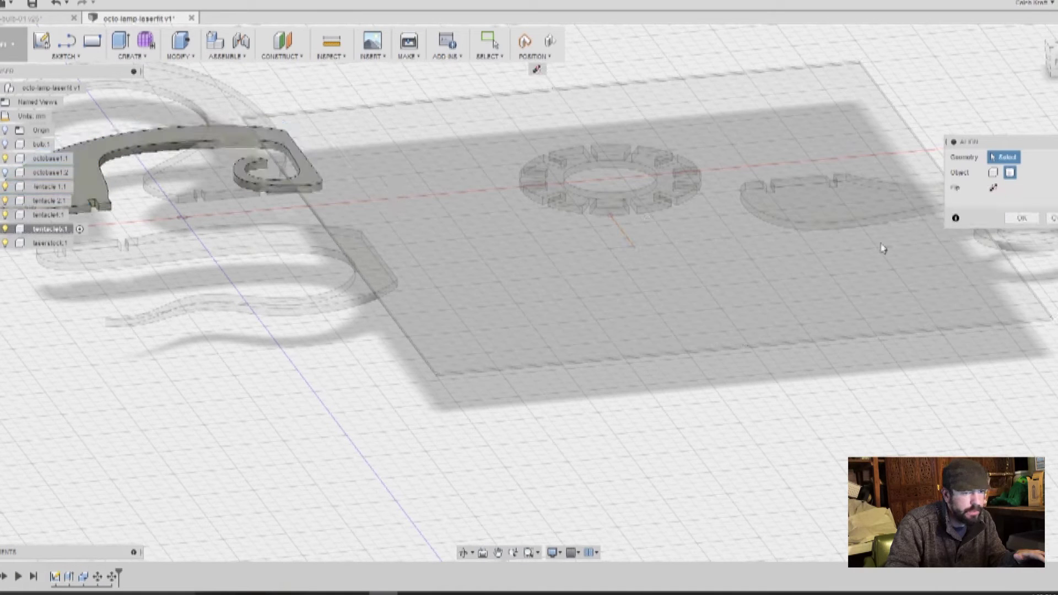
{"action": "left_click", "coordinate": [1034, 220]}
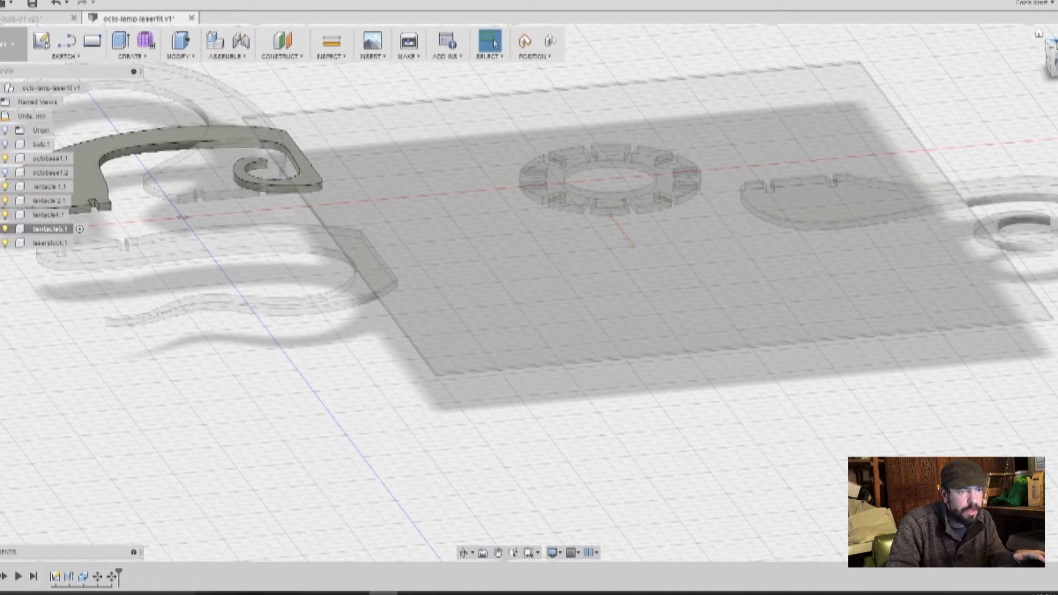
{"action": "left_click", "coordinate": [1050, 58]}
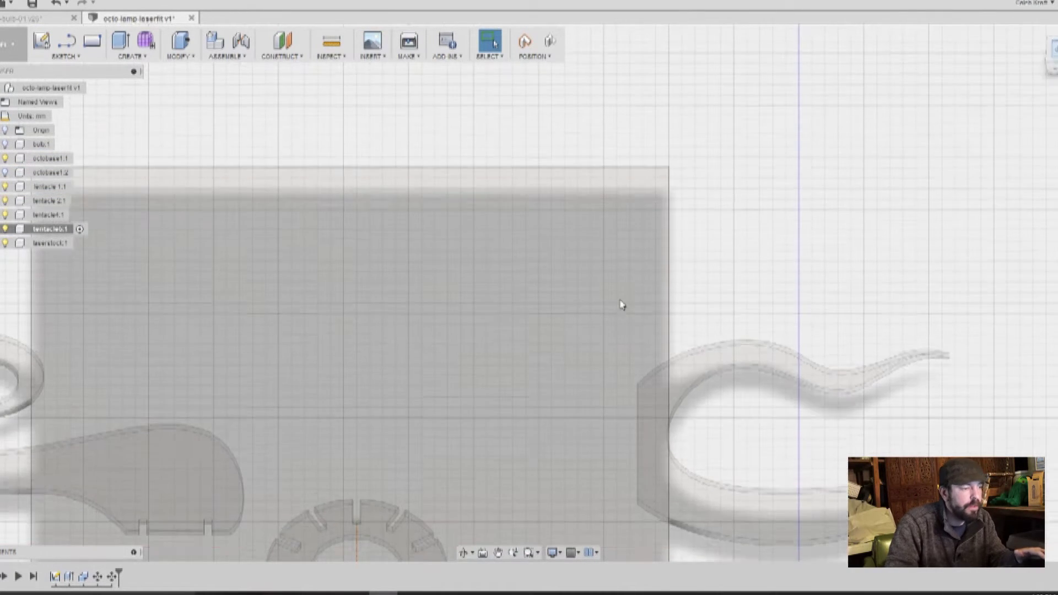
Zoom out and pan so the stock sheet, ring and flattened tentacles are centred in view.
{"action": "scroll", "coordinate": [432, 354], "scroll_direction": "down", "scroll_amount": 5}
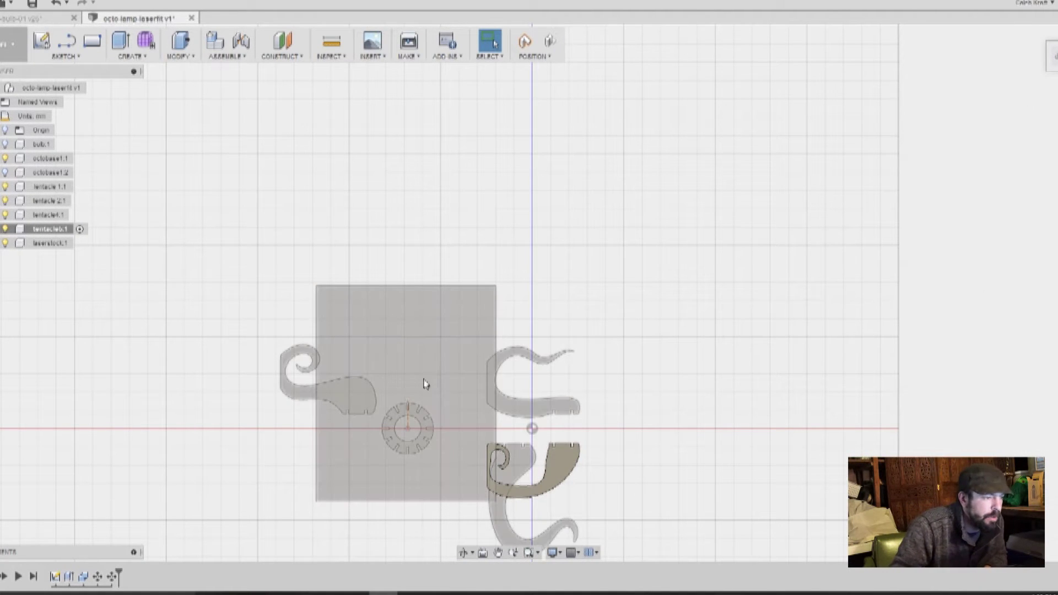
{"action": "middle_click_drag", "start_coordinate": [425, 385], "coordinate": [461, 331]}
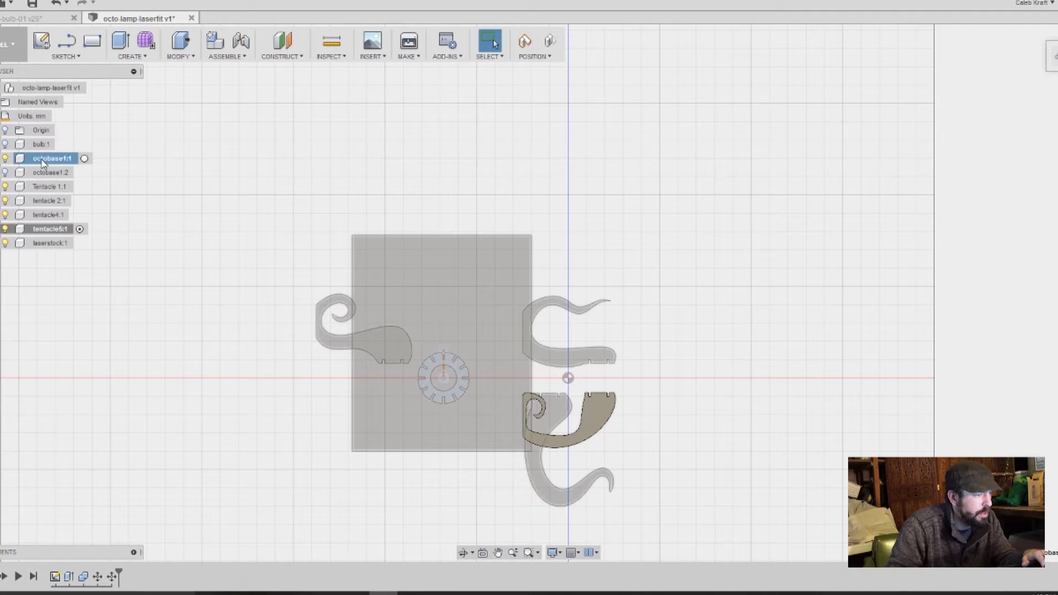
{"action": "left_click", "coordinate": [330, 346]}
Move Tentacle 1:1 onto the stock sheet near its left edge, rotated upright.
{"action": "right_click", "coordinate": [330, 346]}
{"action": "left_click", "coordinate": [300, 361]}
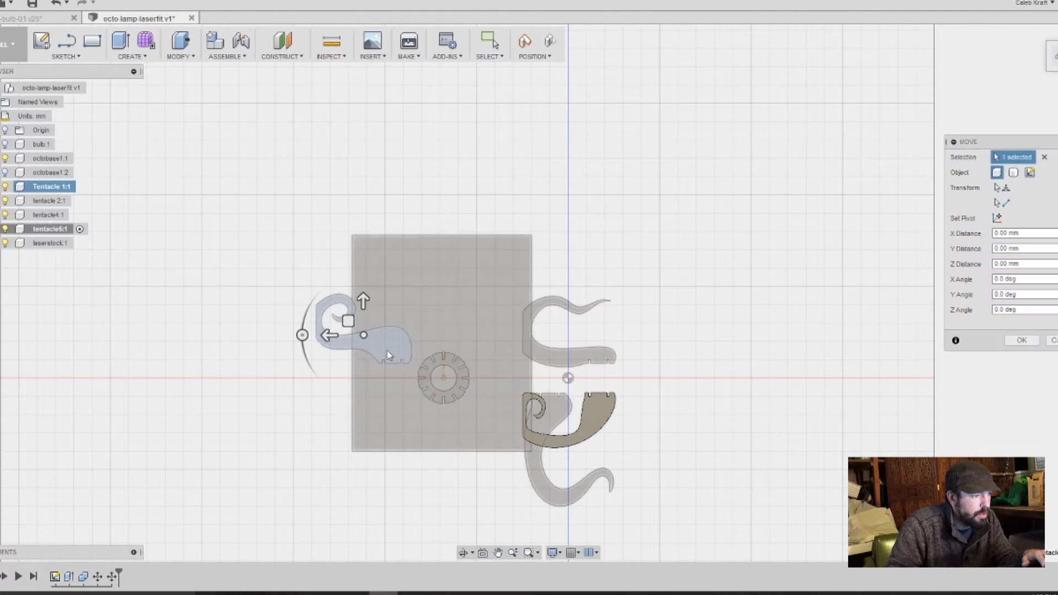
{"action": "left_click_drag", "start_coordinate": [325, 335], "coordinate": [435, 334]}
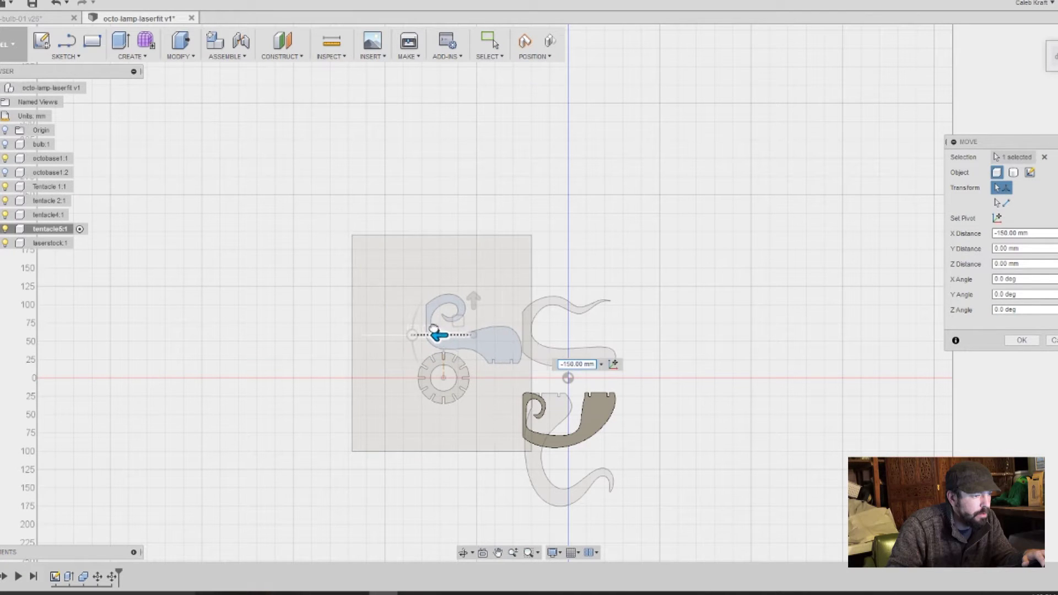
{"action": "left_click_drag", "start_coordinate": [467, 295], "coordinate": [484, 249]}
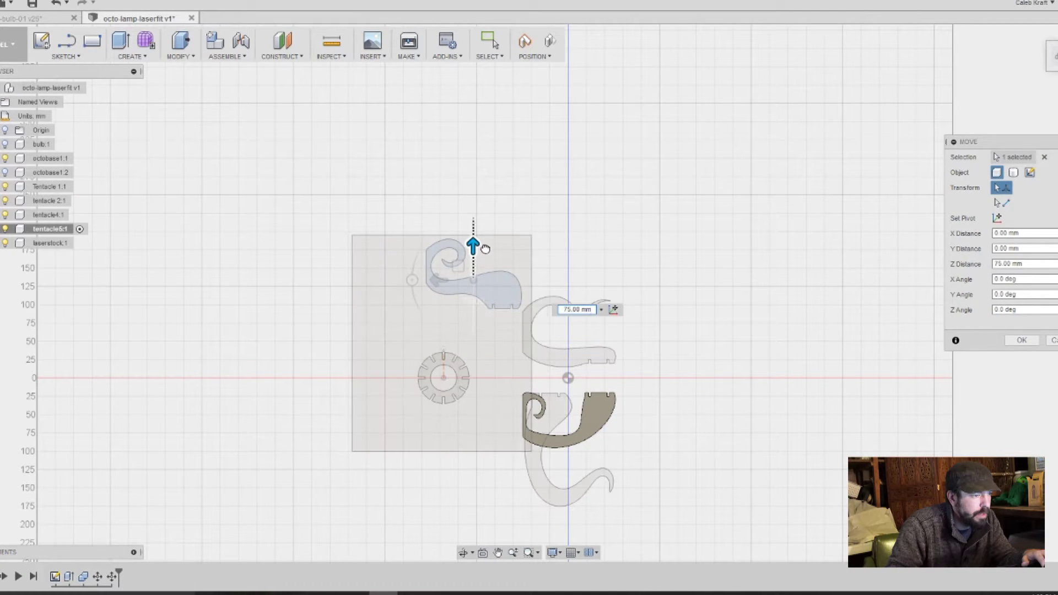
{"action": "left_click_drag", "start_coordinate": [435, 280], "coordinate": [389, 284]}
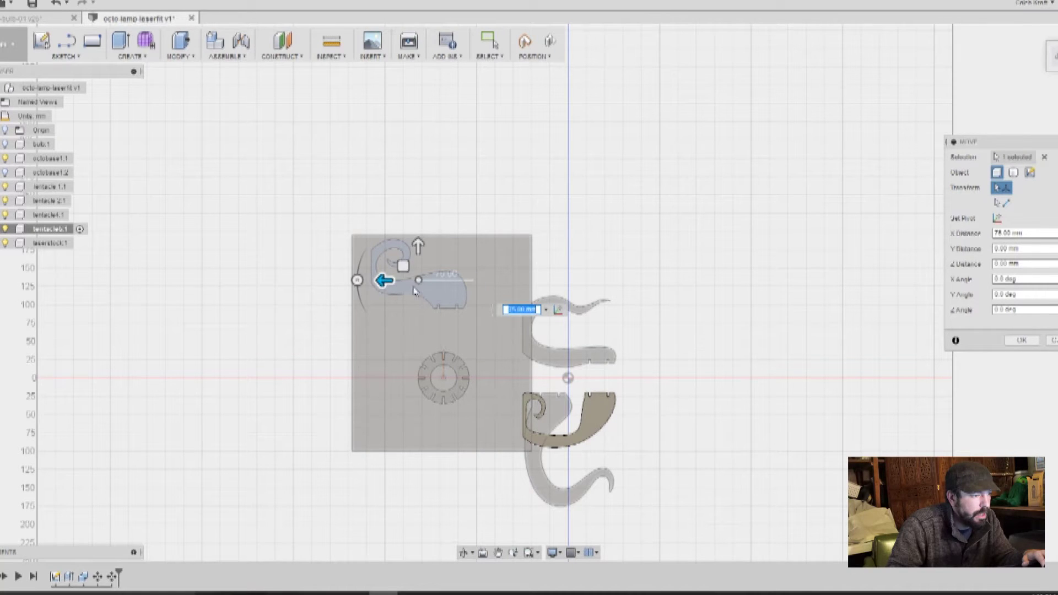
{"action": "left_click_drag", "start_coordinate": [357, 280], "coordinate": [420, 172]}
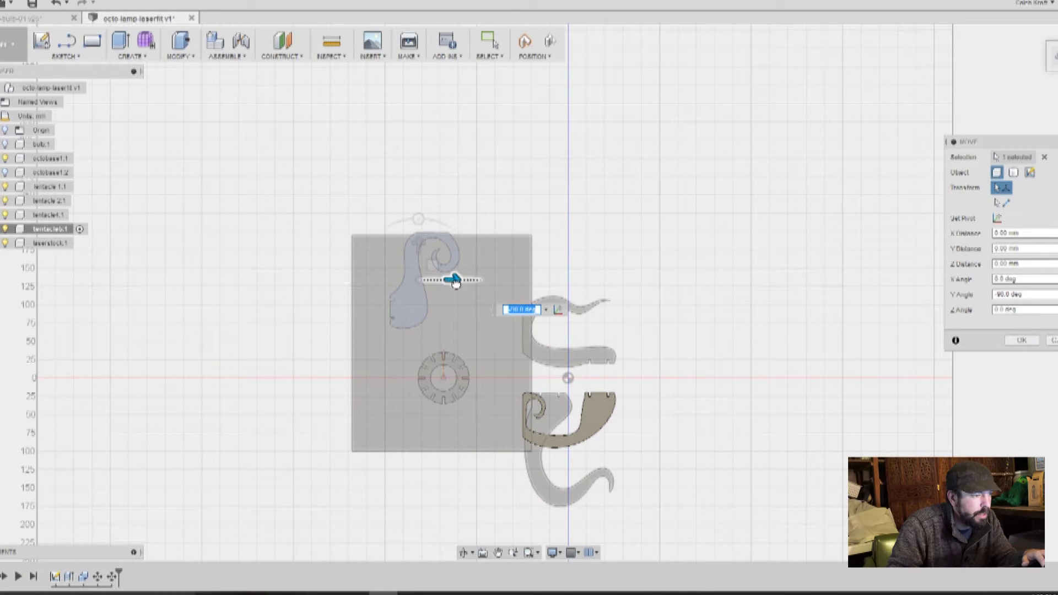
{"action": "left_click_drag", "start_coordinate": [435, 280], "coordinate": [423, 283]}
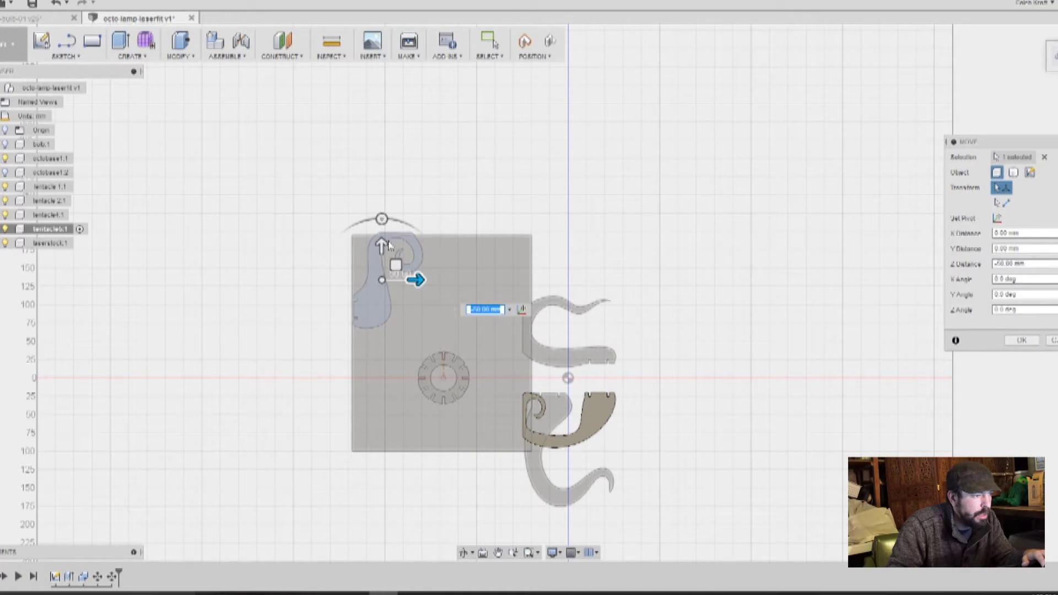
{"action": "mouse_move", "coordinate": [381, 245]}
{"action": "left_mouse_down"}
{"action": "mouse_move", "coordinate": [380, 256]}
{"action": "mouse_move", "coordinate": [382, 240]}
{"action": "left_mouse_up"}
{"action": "scroll", "coordinate": [418, 304], "scroll_direction": "up", "scroll_amount": 2}
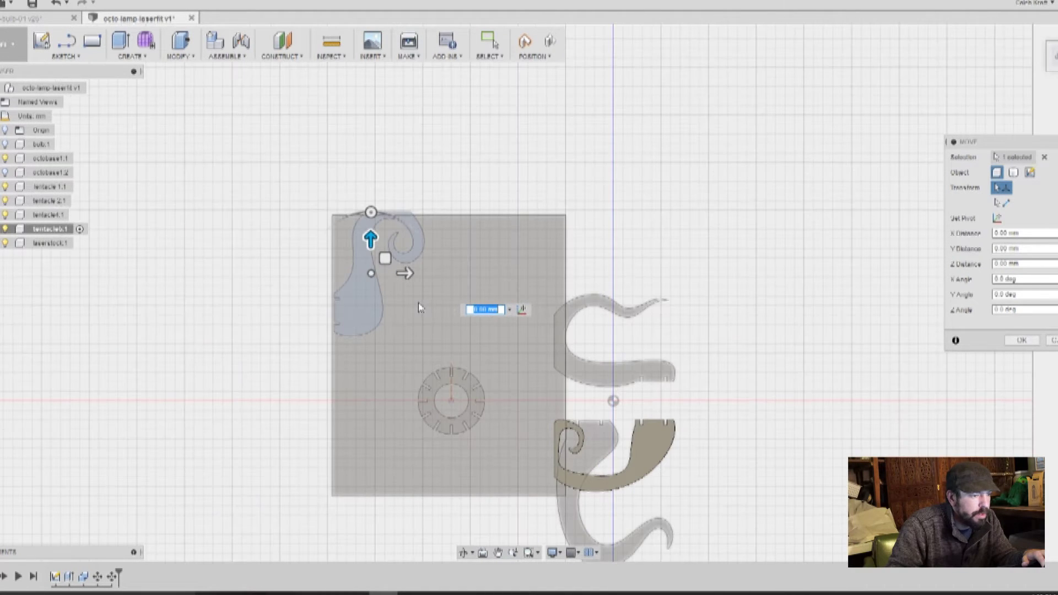
{"action": "middle_click_drag", "start_coordinate": [761, 428], "coordinate": [763, 356]}
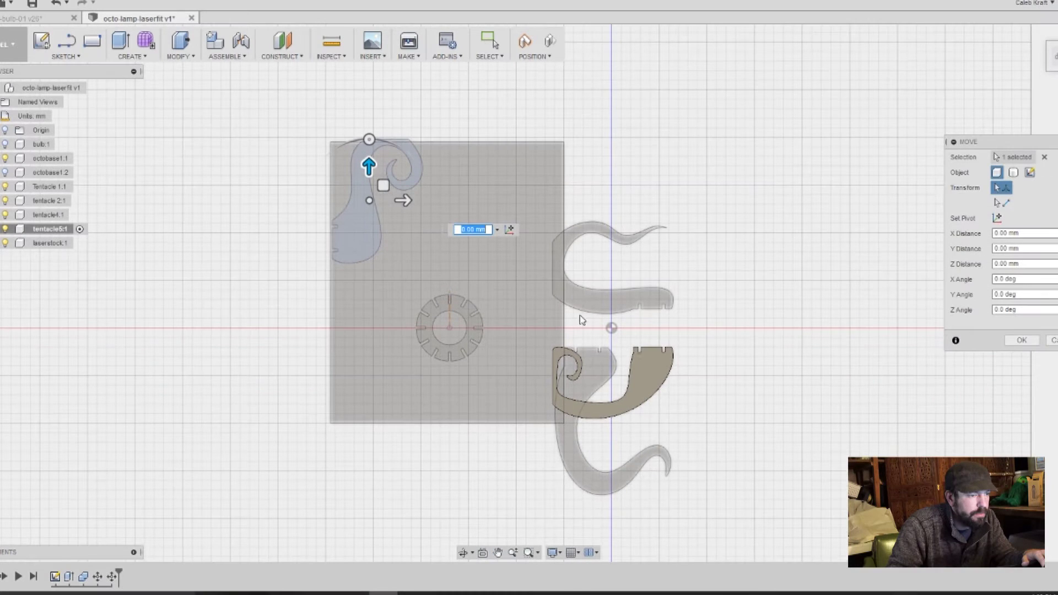
{"action": "left_click", "coordinate": [46, 243]}
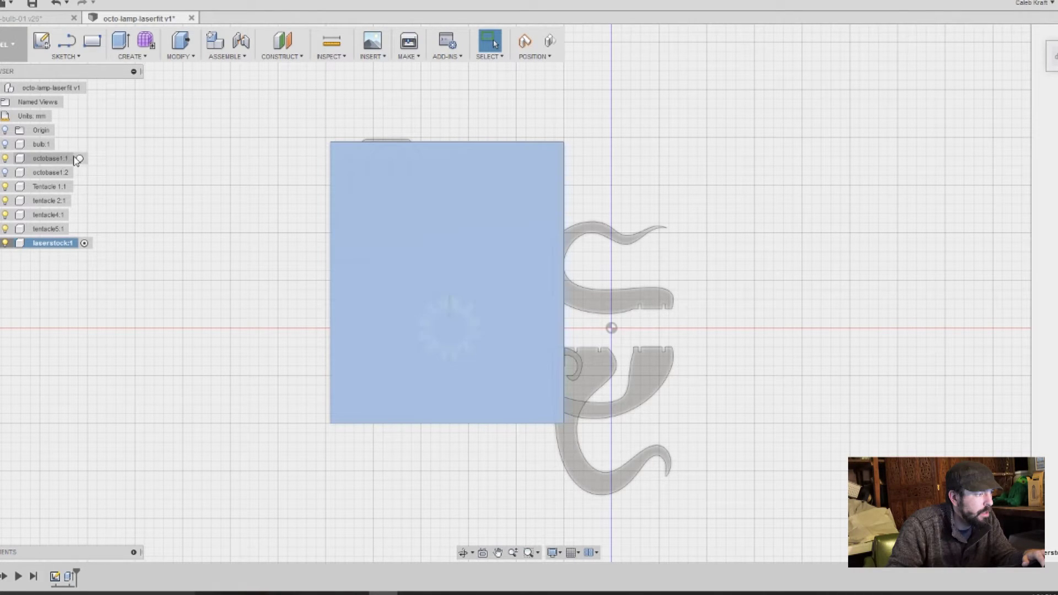
Move tentacle4:1 onto the stock sheet toward its bottom edge.
{"action": "left_click", "coordinate": [84, 158]}
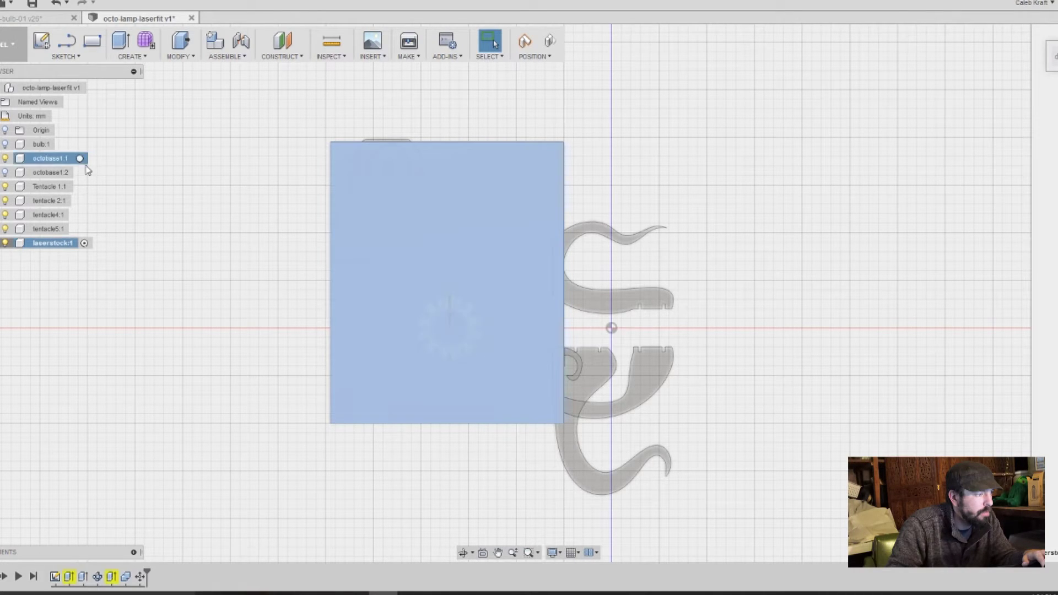
{"action": "left_click", "coordinate": [613, 306]}
{"action": "right_click", "coordinate": [612, 302]}
{"action": "left_click", "coordinate": [568, 325]}
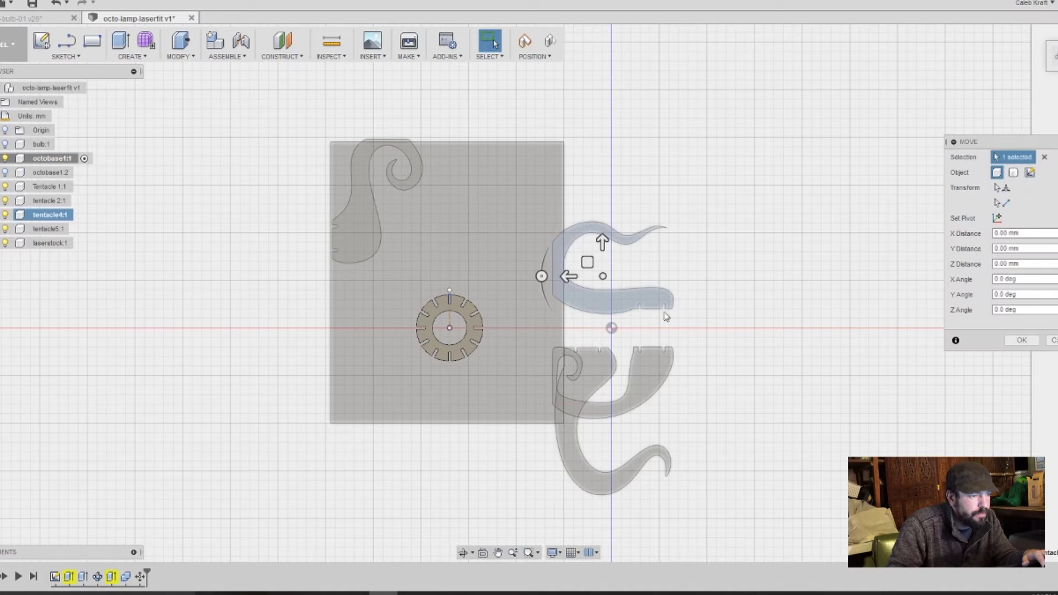
{"action": "left_click_drag", "start_coordinate": [568, 276], "coordinate": [496, 361]}
{"action": "left_click_drag", "start_coordinate": [498, 313], "coordinate": [502, 398]}
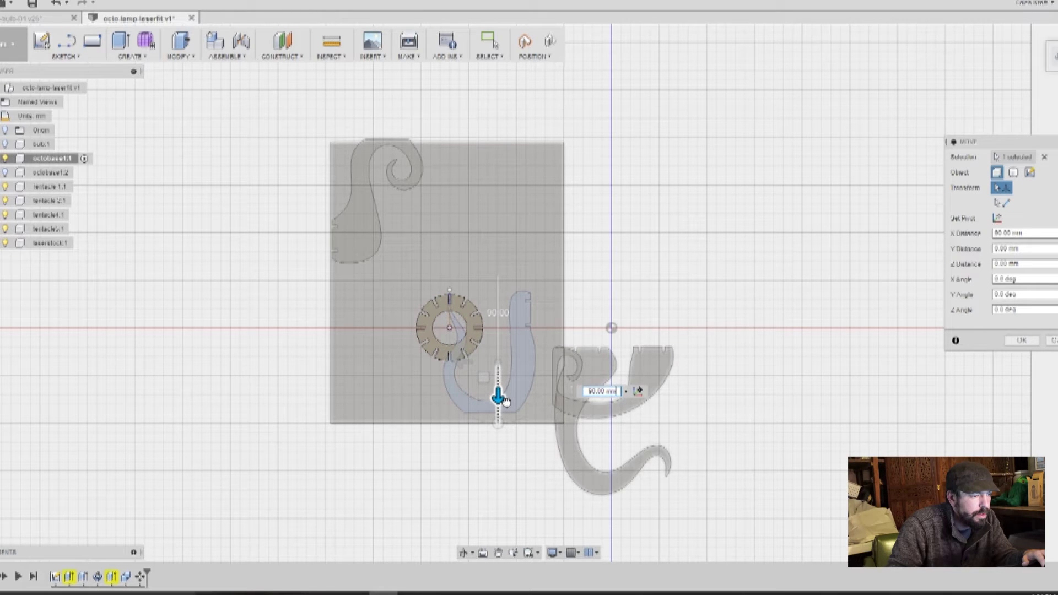
{"action": "left_click_drag", "start_coordinate": [464, 360], "coordinate": [661, 363]}
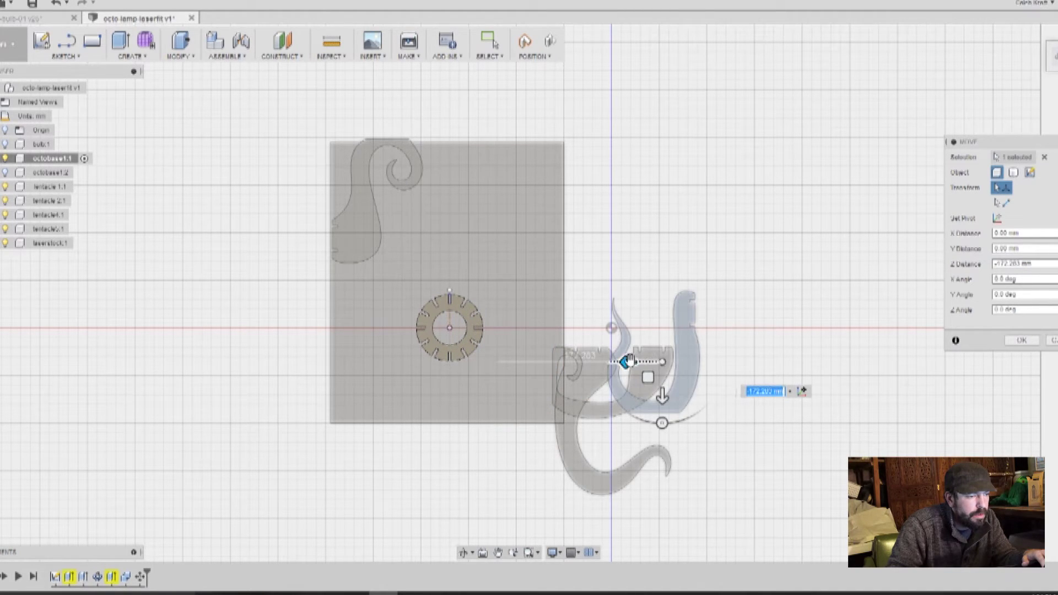
{"action": "left_click_drag", "start_coordinate": [632, 373], "coordinate": [482, 366]}
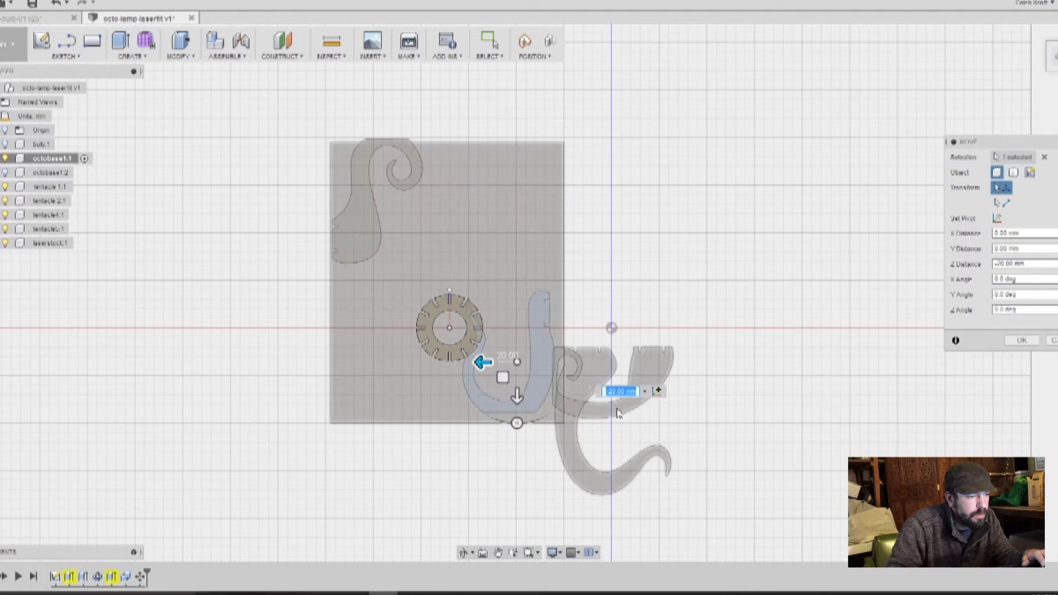
{"action": "left_click", "coordinate": [1021, 340]}
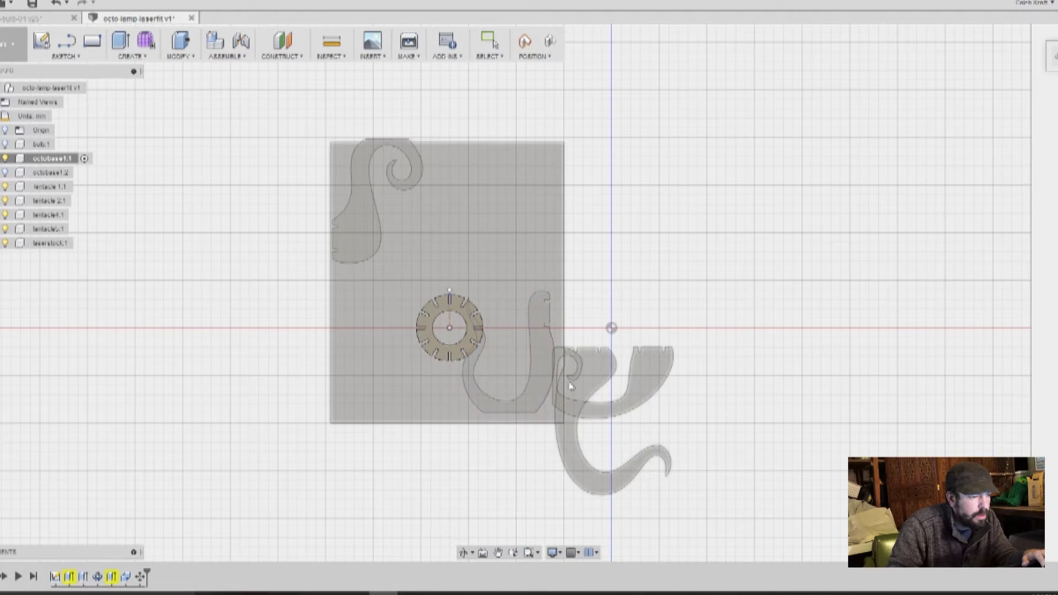
Slide another tentacle into the stock sheet's bottom-left corner.
{"action": "right_click", "coordinate": [645, 383]}
{"action": "left_click", "coordinate": [620, 394]}
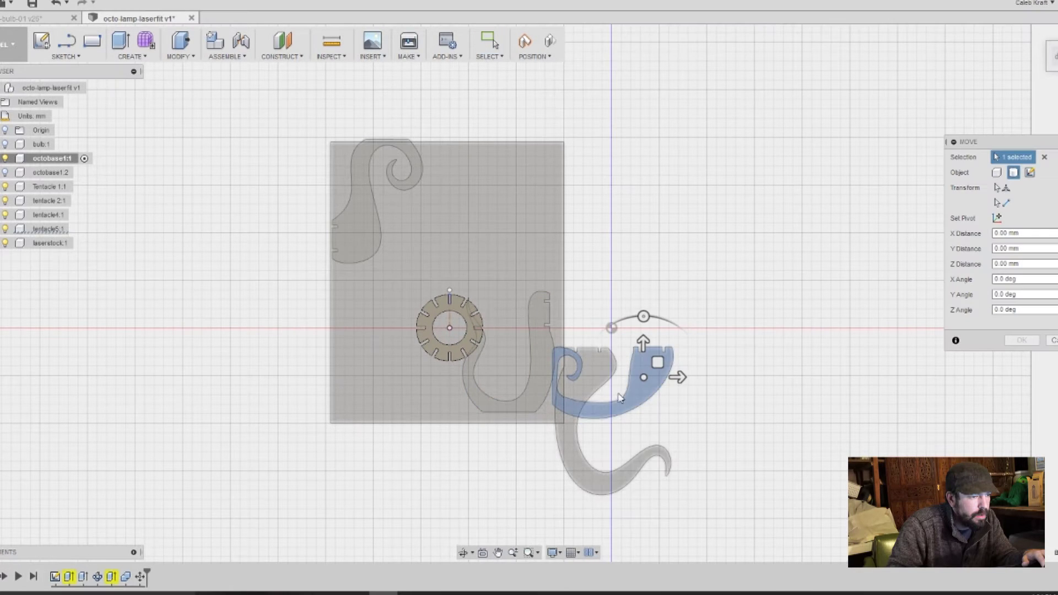
{"action": "left_click_drag", "start_coordinate": [683, 378], "coordinate": [462, 376]}
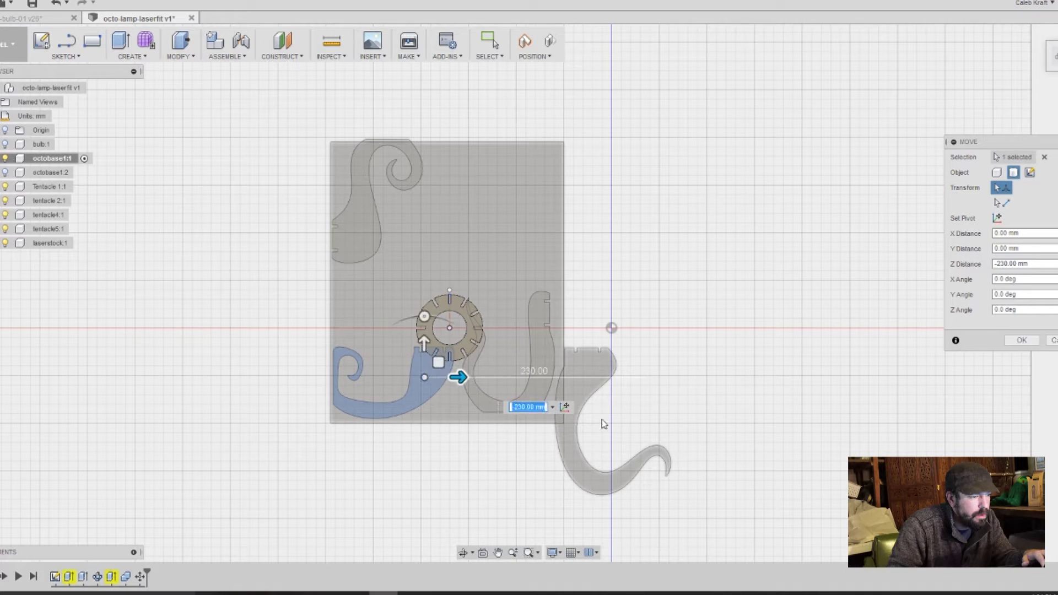
{"action": "left_click", "coordinate": [1021, 340]}
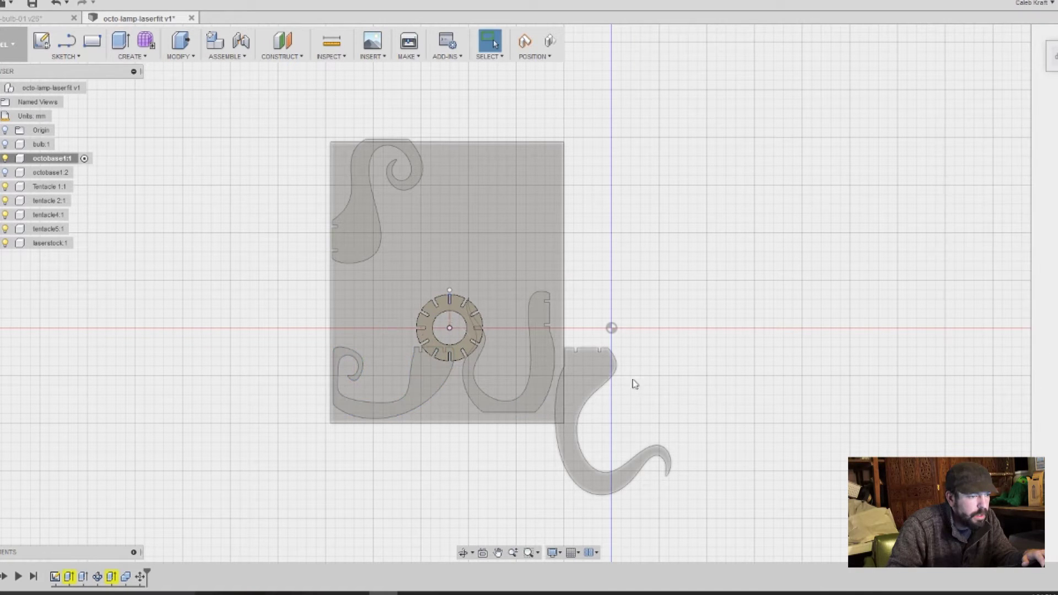
Move the last tentacle onto the sheet's left side: up 200 mm, left to -230 mm, down 50 mm.
{"action": "right_click", "coordinate": [599, 379]}
{"action": "left_click", "coordinate": [559, 391]}
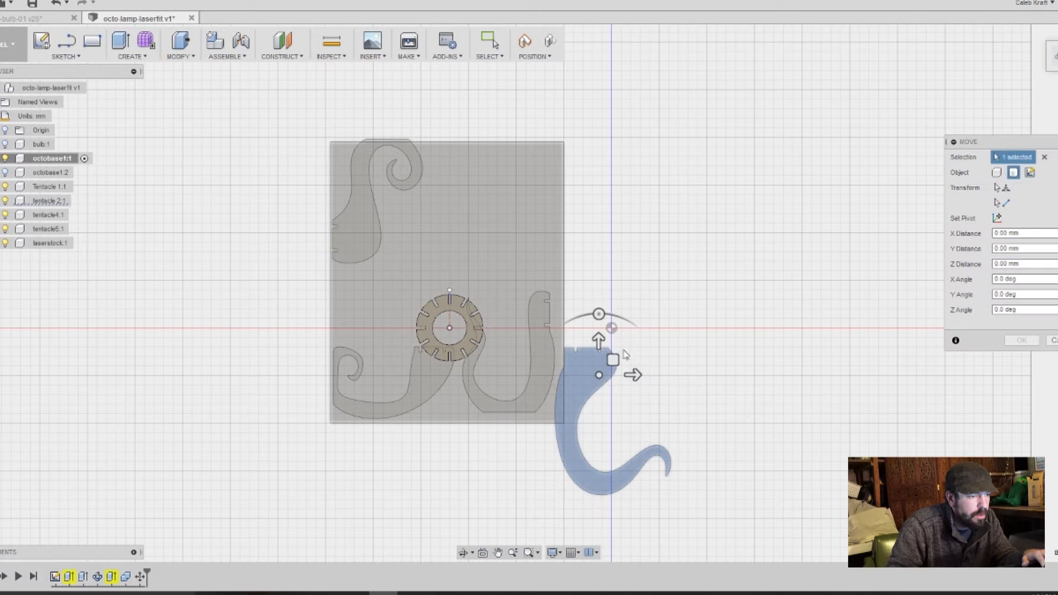
{"action": "left_click_drag", "start_coordinate": [598, 339], "coordinate": [586, 142]}
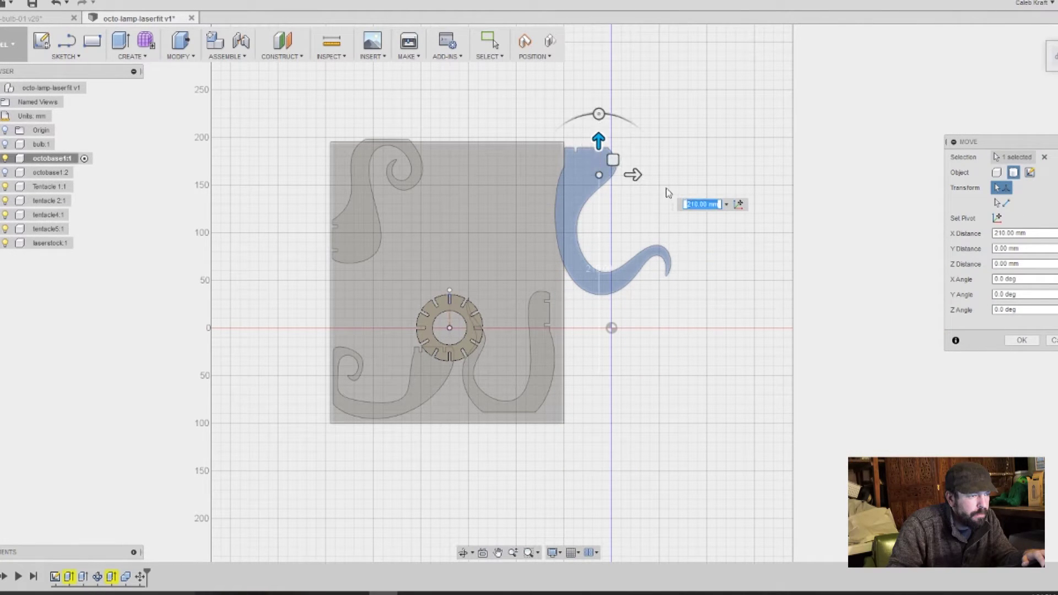
{"action": "left_click_drag", "start_coordinate": [635, 177], "coordinate": [525, 185]}
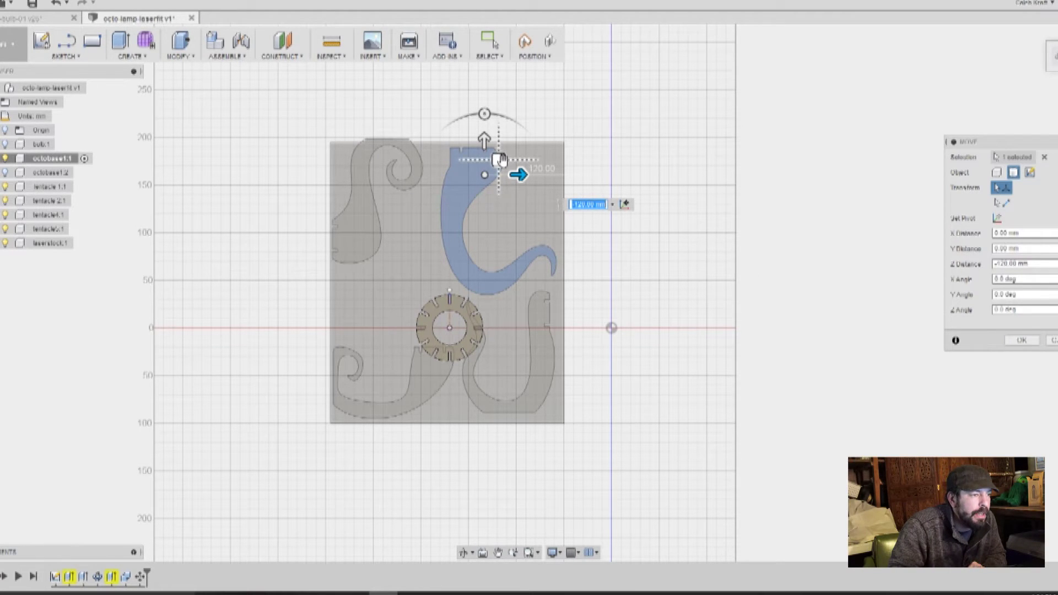
{"action": "left_click_drag", "start_coordinate": [521, 176], "coordinate": [415, 176]}
{"action": "left_click_drag", "start_coordinate": [382, 135], "coordinate": [378, 206]}
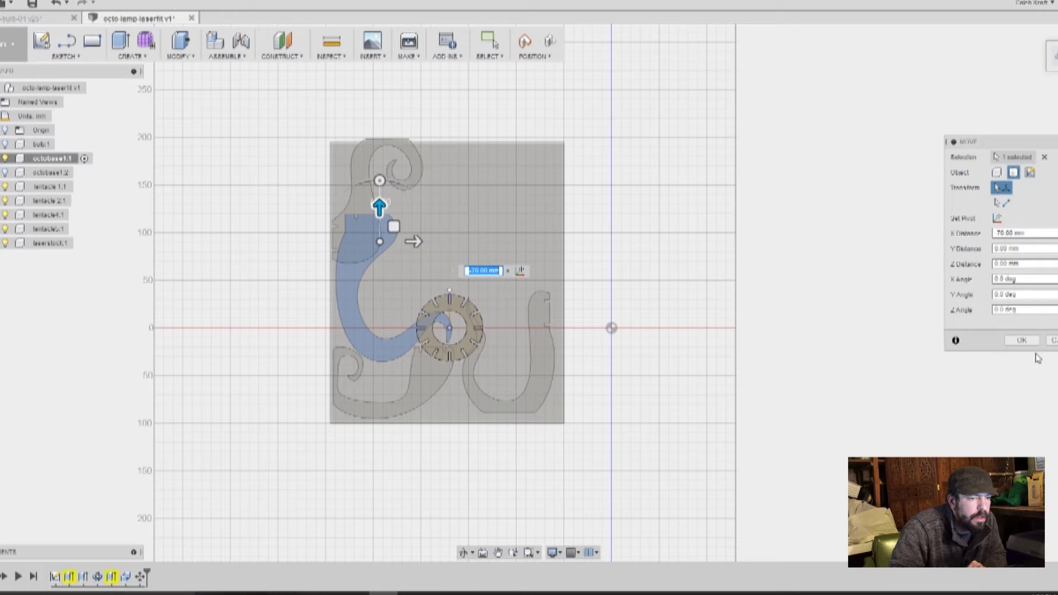
{"action": "left_click", "coordinate": [1022, 341]}
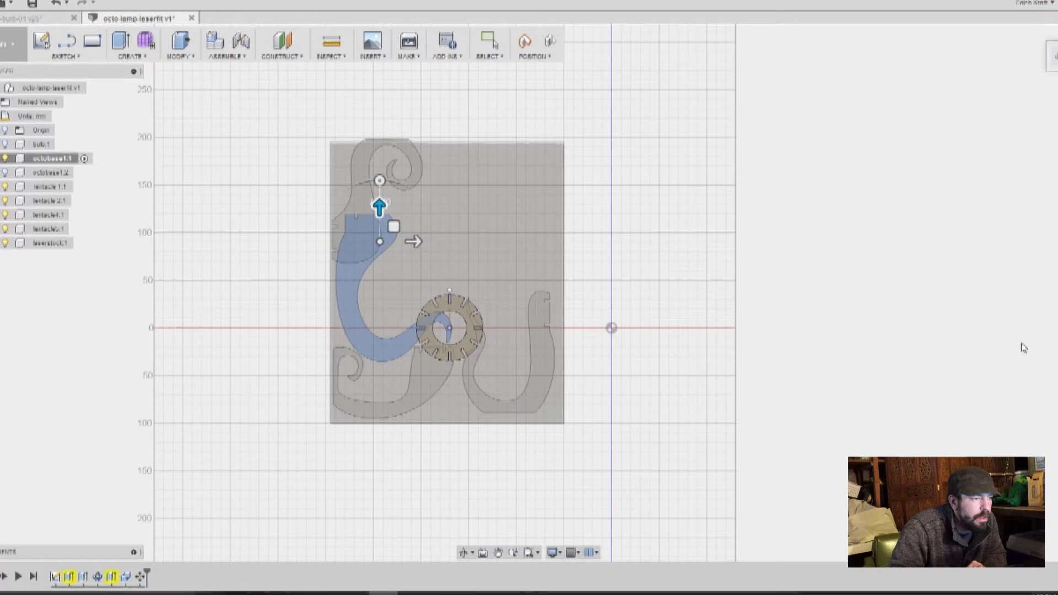
Move the octobase ring up and left so it sits clear of the tentacles.
{"action": "left_click", "coordinate": [461, 303]}
{"action": "right_click", "coordinate": [460, 304]}
{"action": "left_click", "coordinate": [435, 321]}
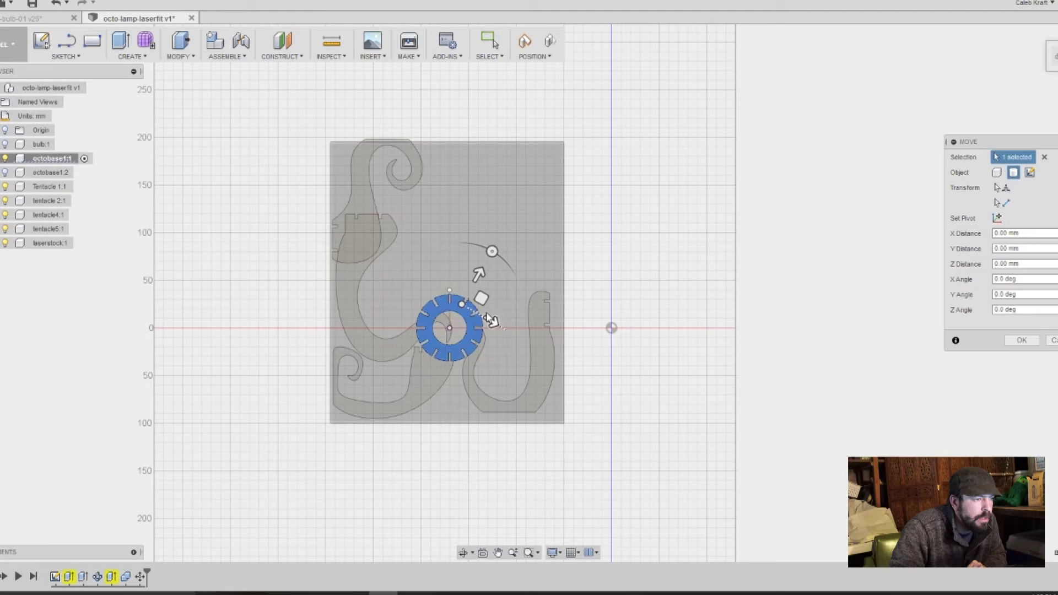
{"action": "left_click_drag", "start_coordinate": [480, 271], "coordinate": [528, 207]}
{"action": "left_click_drag", "start_coordinate": [523, 264], "coordinate": [434, 232]}
{"action": "scroll", "coordinate": [413, 298], "scroll_direction": "down", "scroll_amount": 2}
{"action": "scroll", "coordinate": [436, 286], "scroll_direction": "up", "scroll_amount": 5}
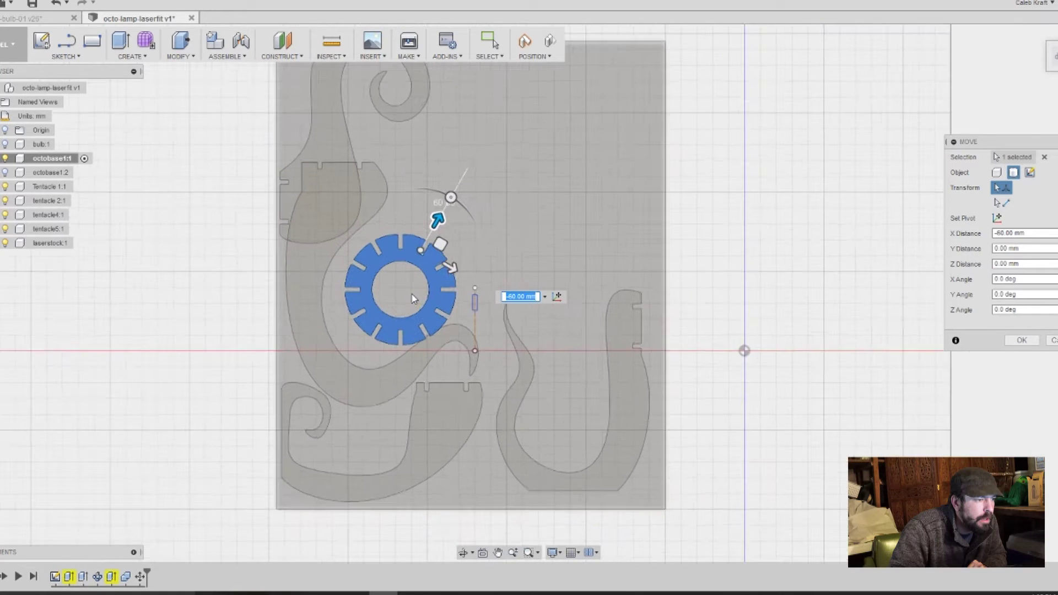
{"action": "left_click_drag", "start_coordinate": [454, 257], "coordinate": [444, 255]}
{"action": "scroll", "coordinate": [517, 253], "scroll_direction": "down", "scroll_amount": 3}
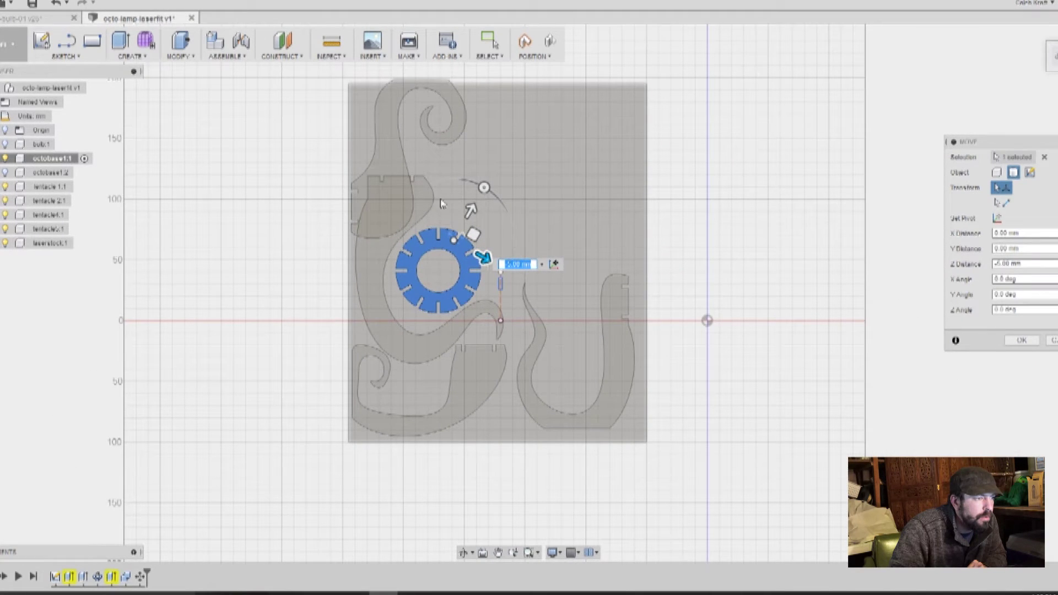
{"action": "key", "text": "Return"}
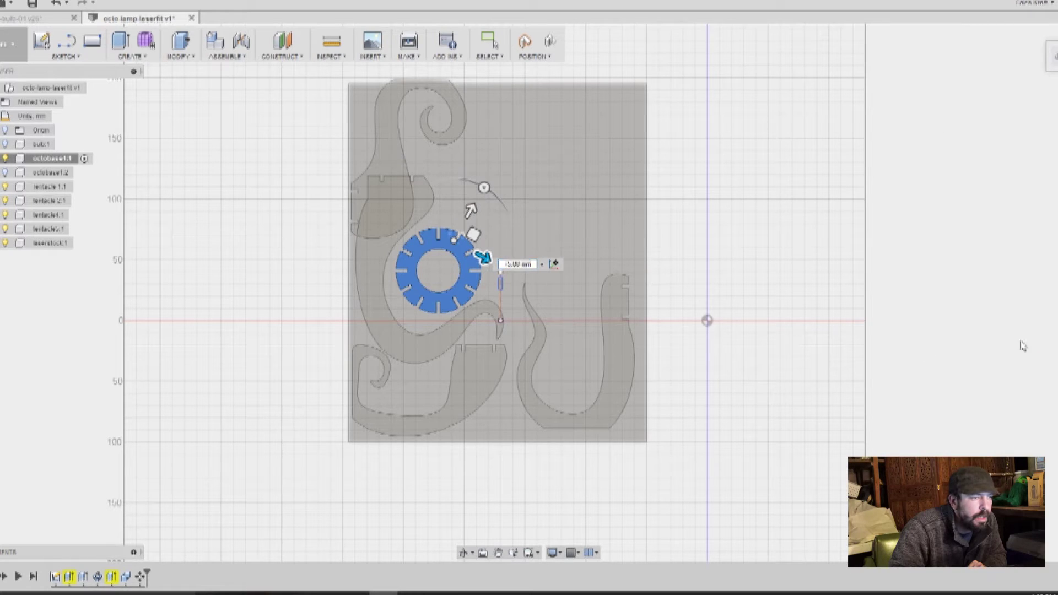
{"action": "left_click", "coordinate": [395, 153]}
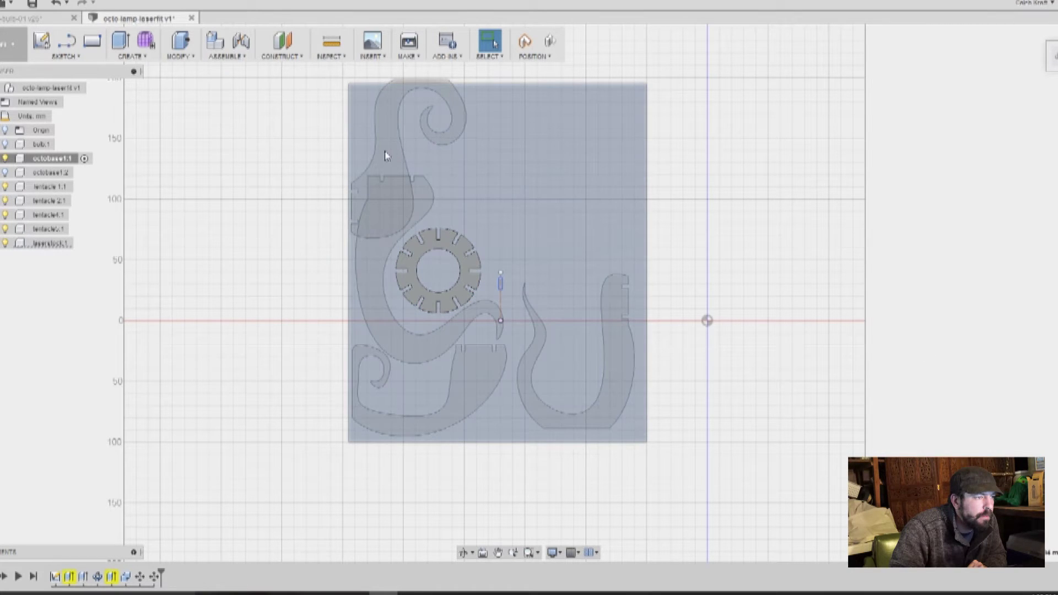
Move Tentacle 1:1 onto the stock sheet, ending at X -50 mm and Z -10 mm offsets.
{"action": "key", "text": "Escape"}
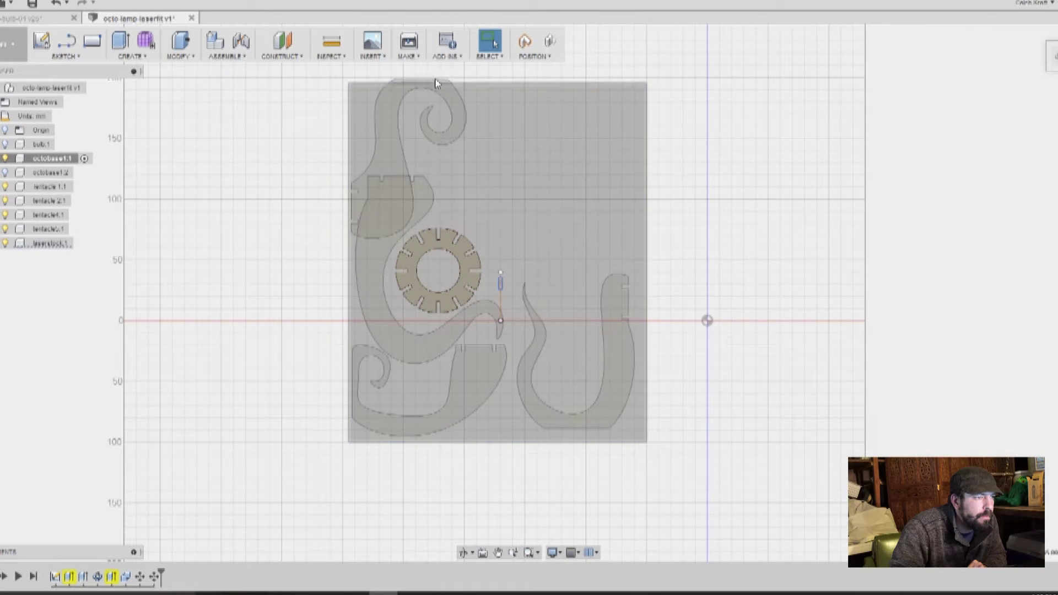
{"action": "left_click", "coordinate": [435, 84]}
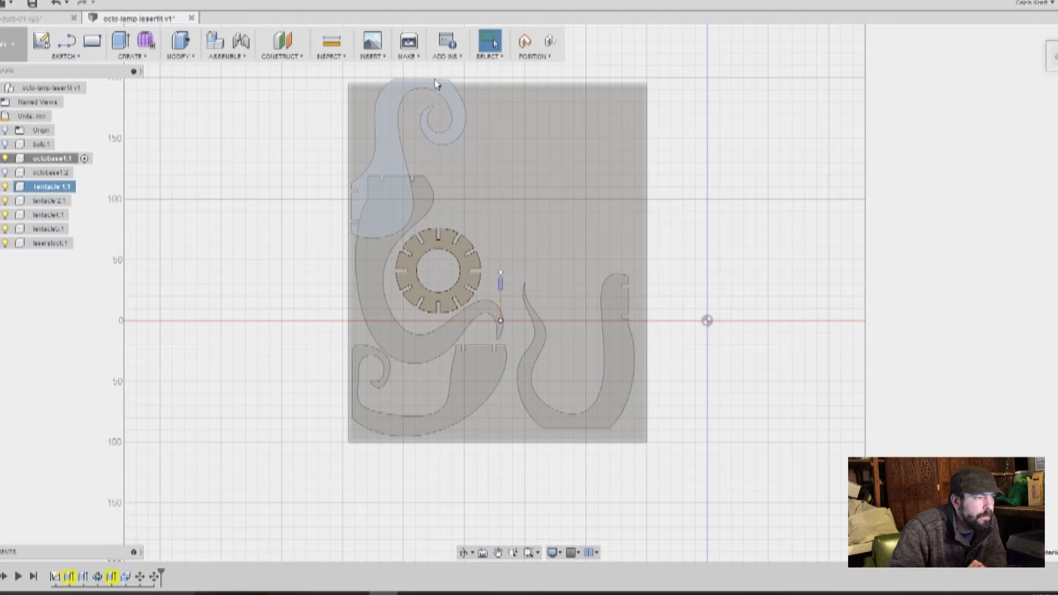
{"action": "right_click", "coordinate": [436, 85]}
{"action": "left_click", "coordinate": [408, 98]}
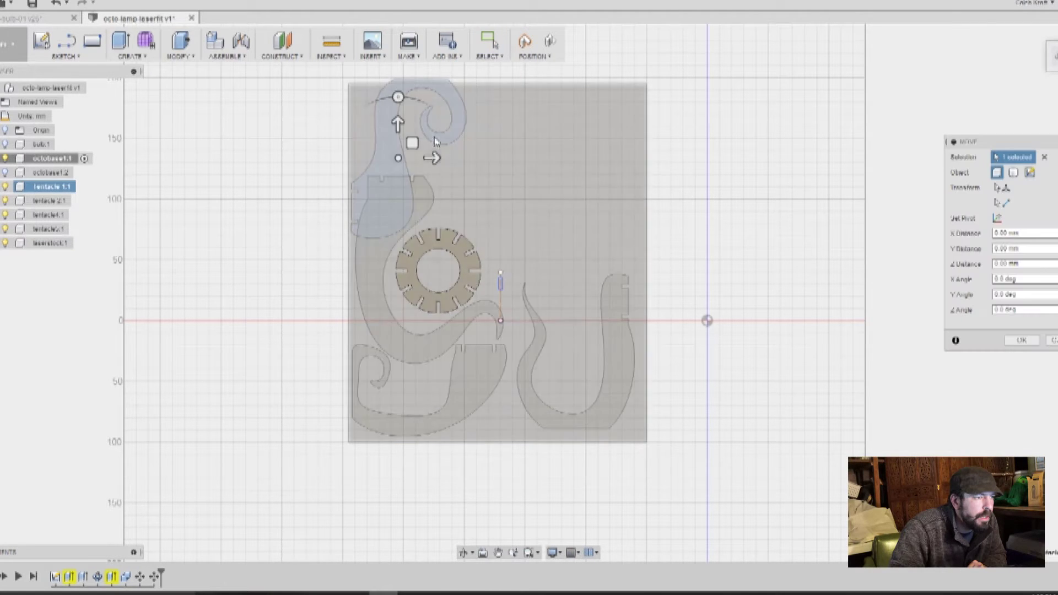
{"action": "left_click_drag", "start_coordinate": [435, 158], "coordinate": [605, 184]}
{"action": "left_click_drag", "start_coordinate": [567, 123], "coordinate": [708, 229]}
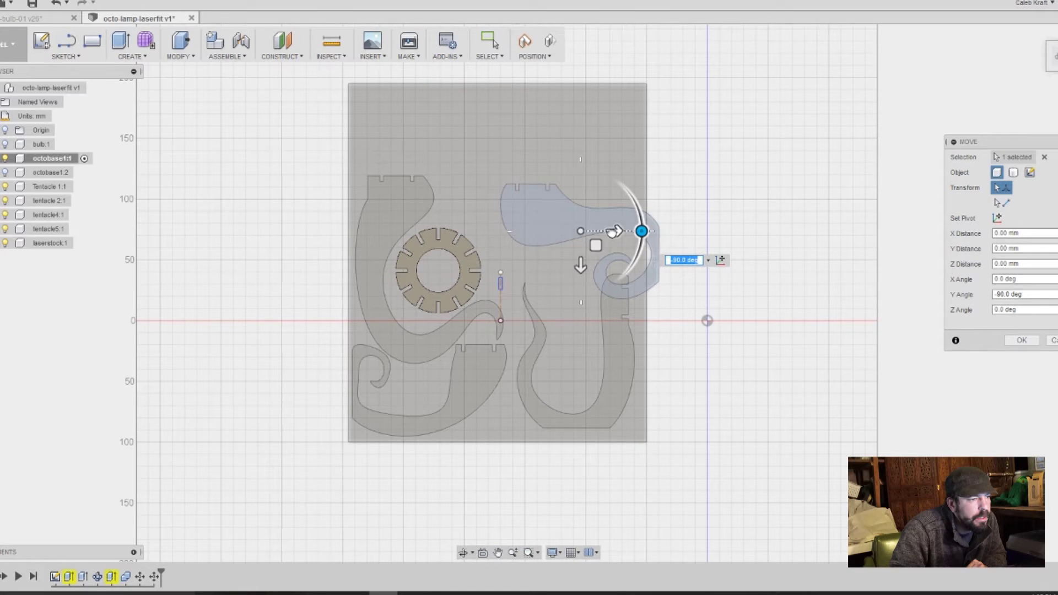
{"action": "left_click_drag", "start_coordinate": [613, 231], "coordinate": [552, 232]}
{"action": "left_click_drag", "start_coordinate": [519, 266], "coordinate": [520, 253]}
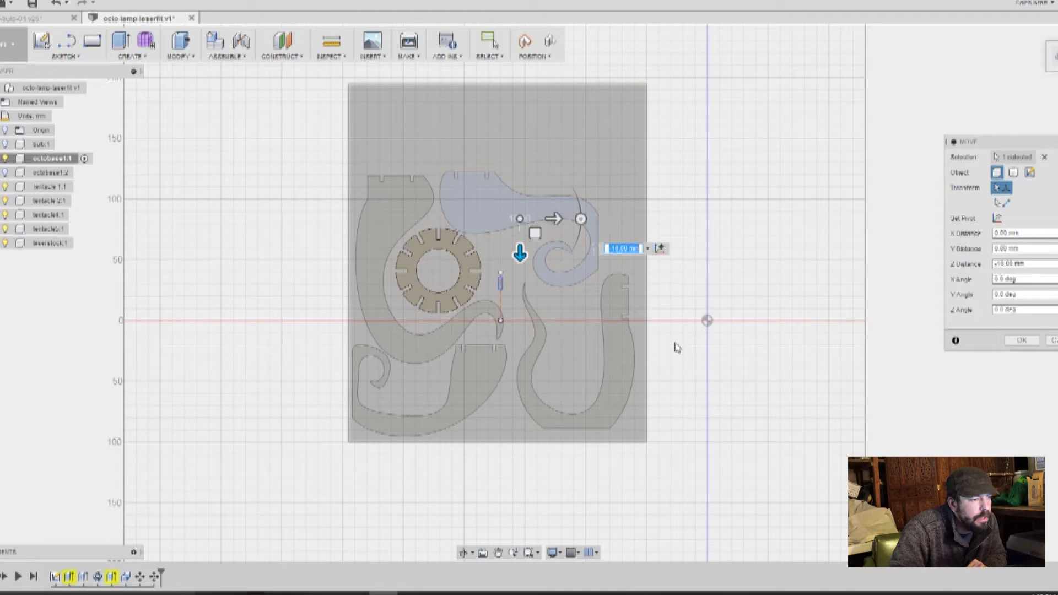
{"action": "left_click", "coordinate": [1020, 340]}
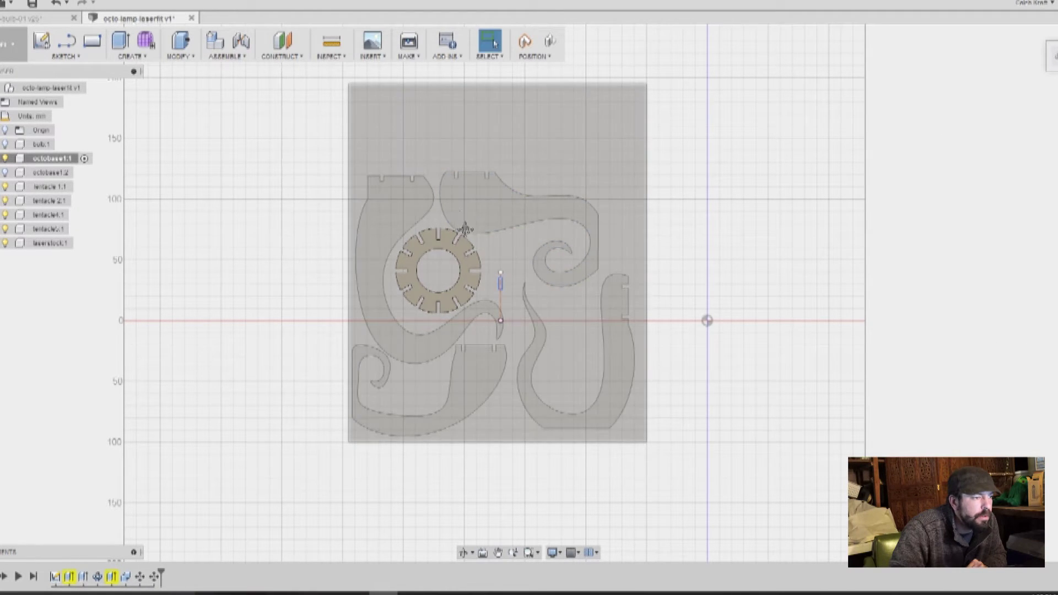
{"action": "middle_click_drag", "start_coordinate": [459, 220], "coordinate": [472, 242]}
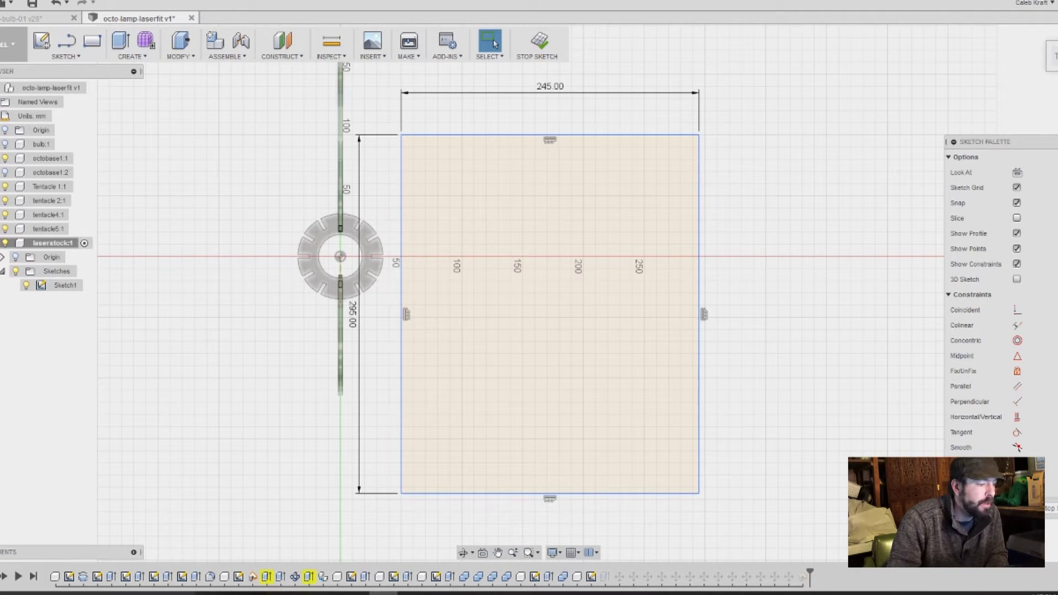
Stop the part-outline sketch on laserstock and save a new version with Ctrl+S.
{"action": "left_click", "coordinate": [537, 44]}
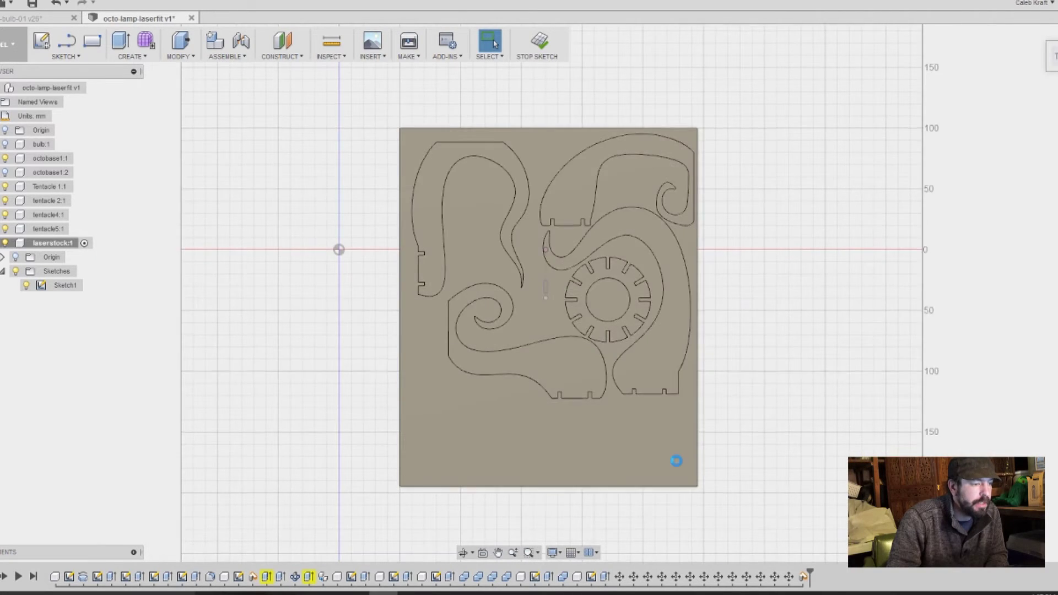
{"action": "key", "text": "ctrl+s"}
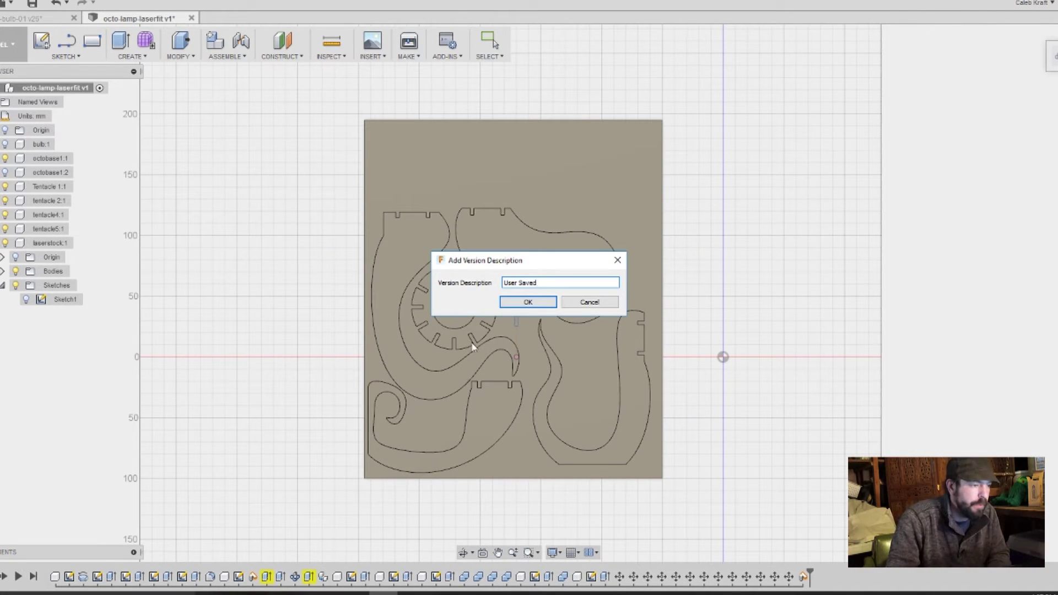
{"action": "left_click", "coordinate": [527, 303]}
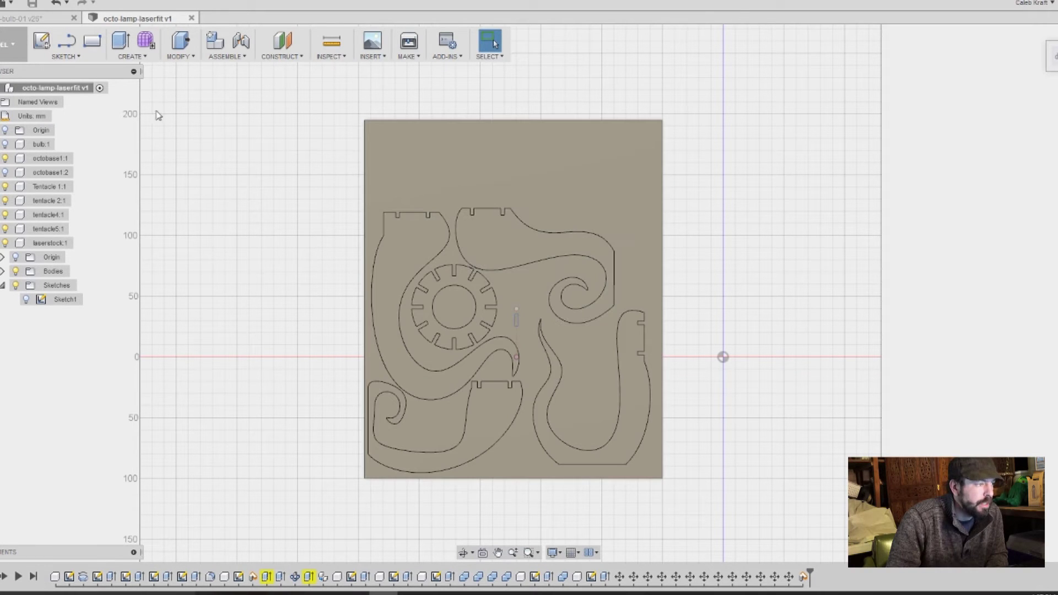
{"action": "left_click", "coordinate": [131, 57]}
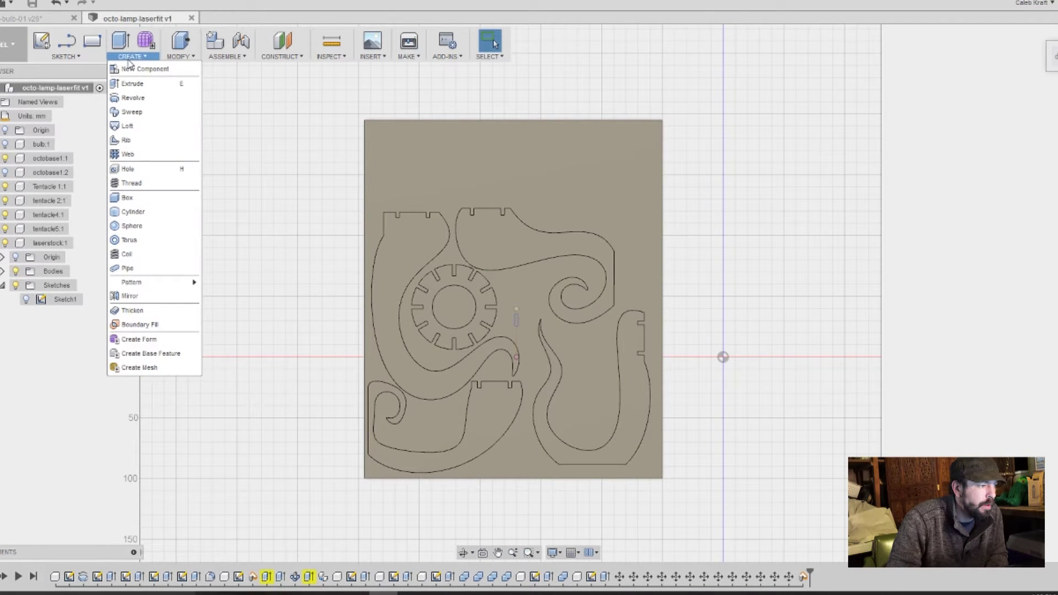
Combine-cut the four tentacles and gear from the laserstock body, keeping the tool bodies.
{"action": "left_click", "coordinate": [485, 173]}
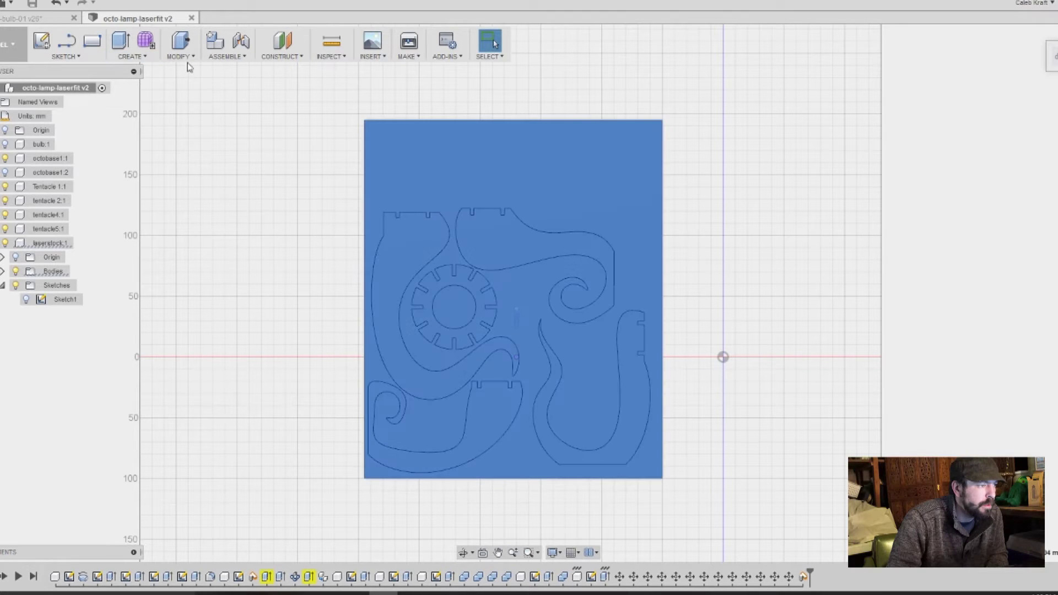
{"action": "left_click", "coordinate": [185, 60]}
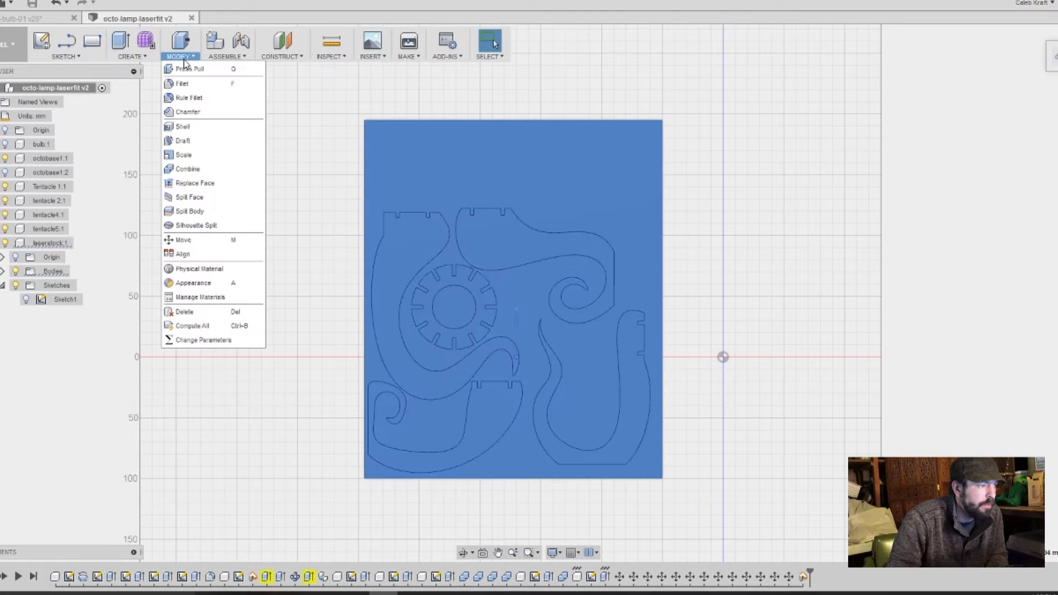
{"action": "left_click", "coordinate": [194, 168]}
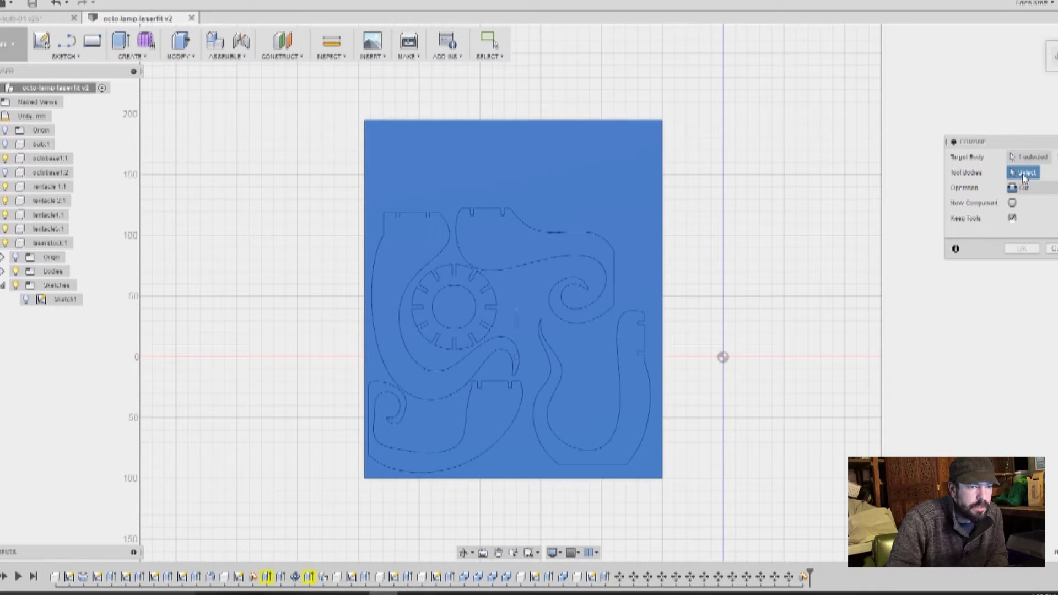
{"action": "left_click", "coordinate": [514, 240]}
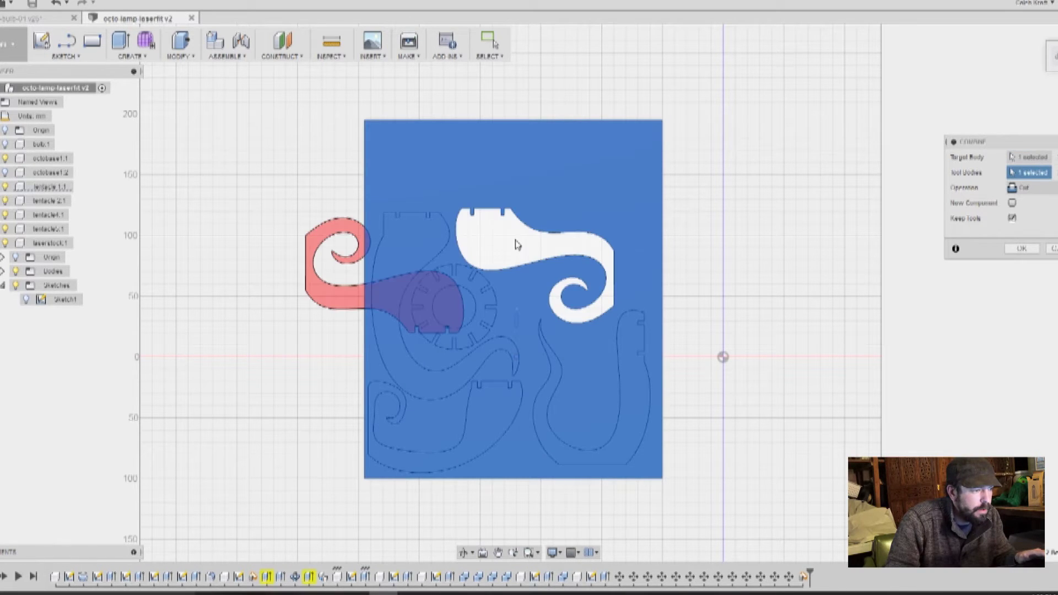
{"action": "left_click", "coordinate": [431, 255]}
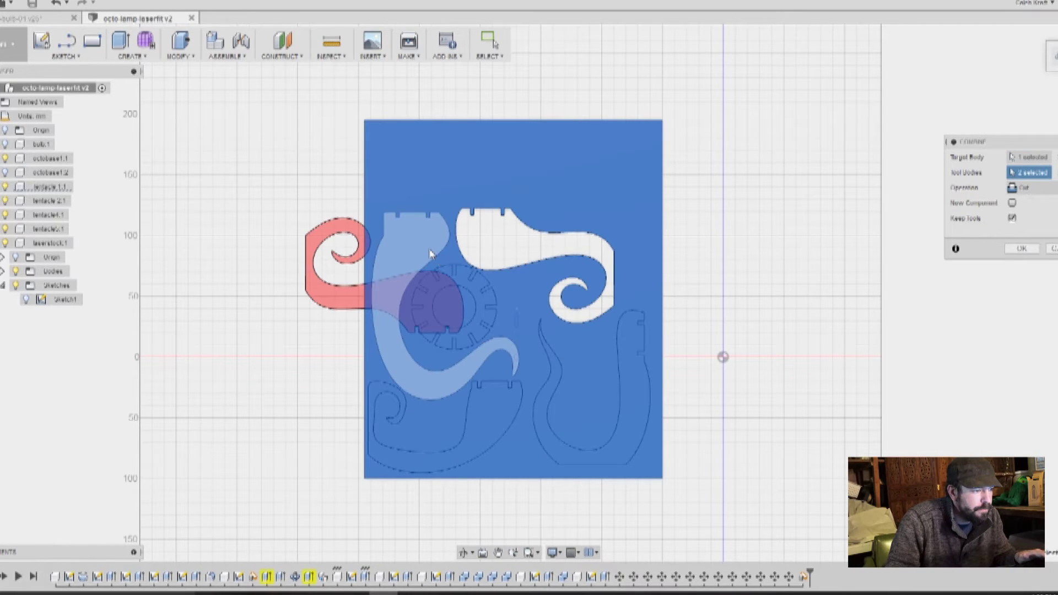
{"action": "left_click", "coordinate": [456, 281]}
{"action": "left_click", "coordinate": [504, 405]}
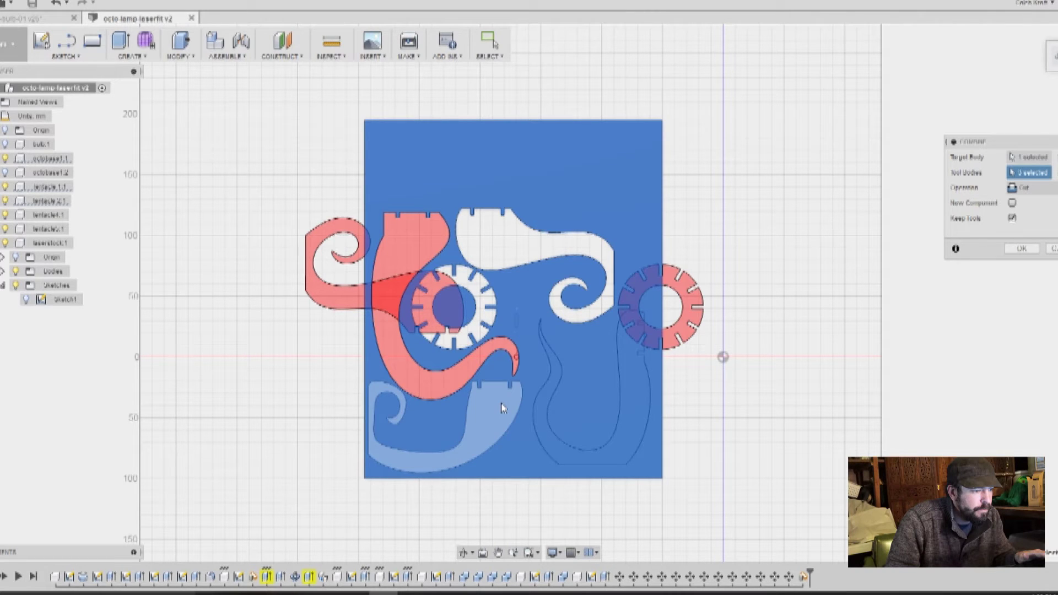
{"action": "left_click", "coordinate": [559, 445]}
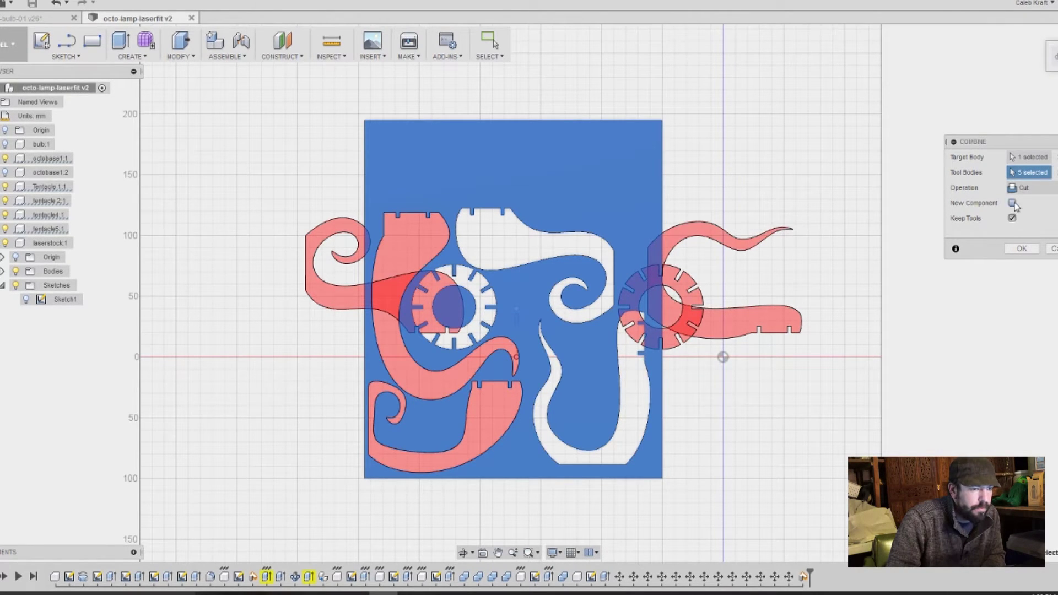
{"action": "left_click", "coordinate": [1022, 249]}
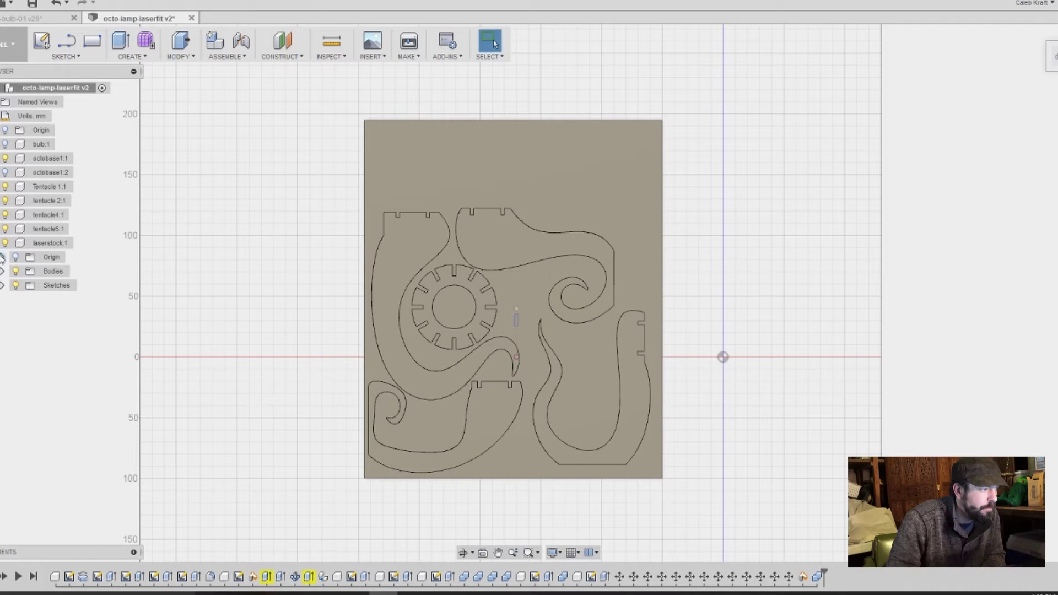
Hide the four tentacle bodies and octobase1, then inspect the cut laserstock sheet.
{"action": "left_click", "coordinate": [1, 243]}
{"action": "left_click", "coordinate": [5, 243]}
{"action": "left_click", "coordinate": [5, 243]}
{"action": "left_click", "coordinate": [5, 229]}
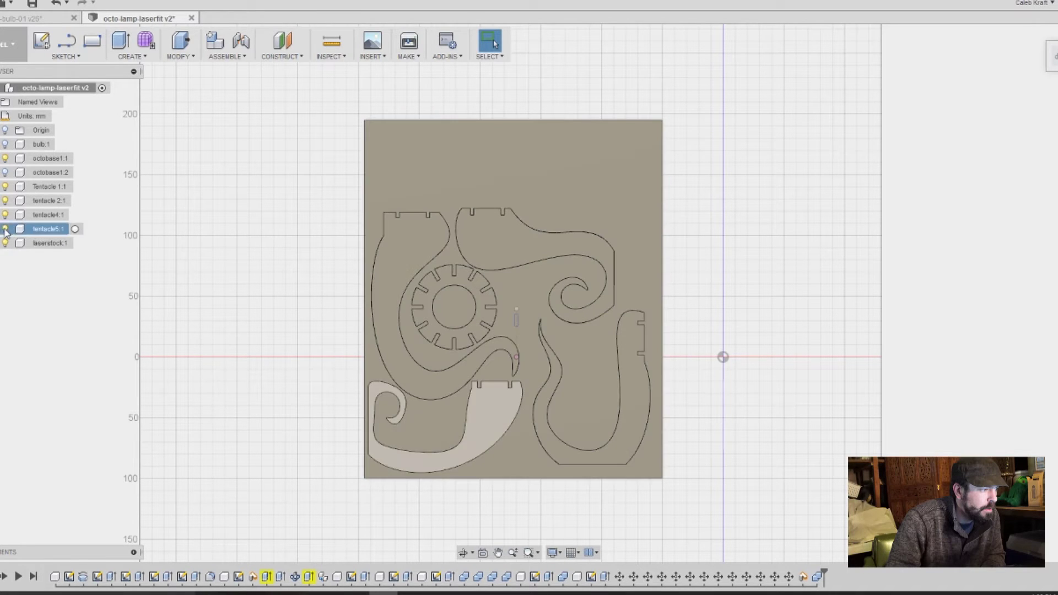
{"action": "left_click", "coordinate": [5, 215]}
{"action": "left_click", "coordinate": [5, 201]}
{"action": "left_click", "coordinate": [5, 186]}
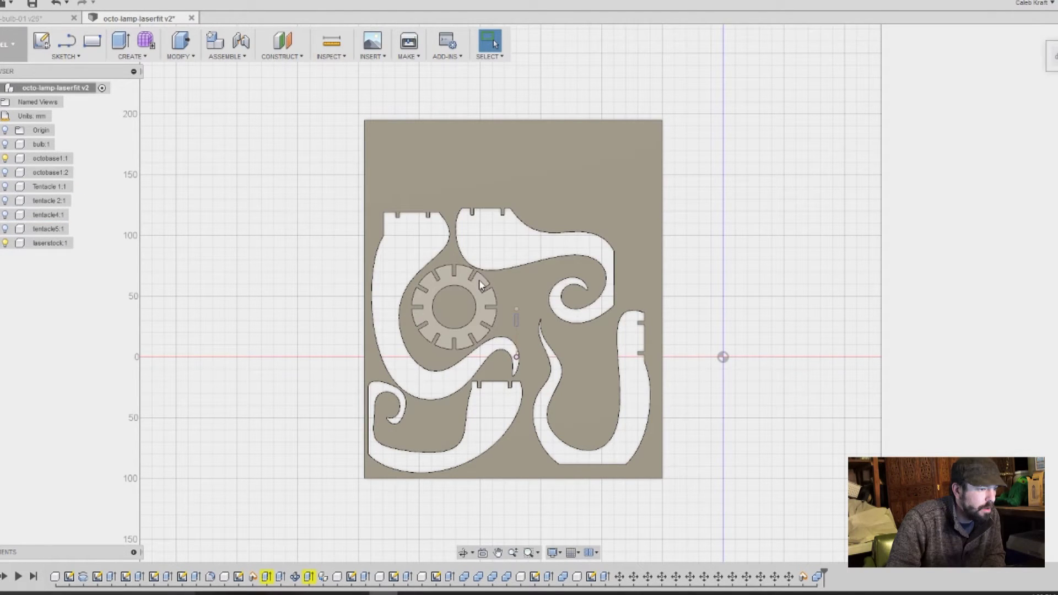
{"action": "left_click", "coordinate": [5, 158]}
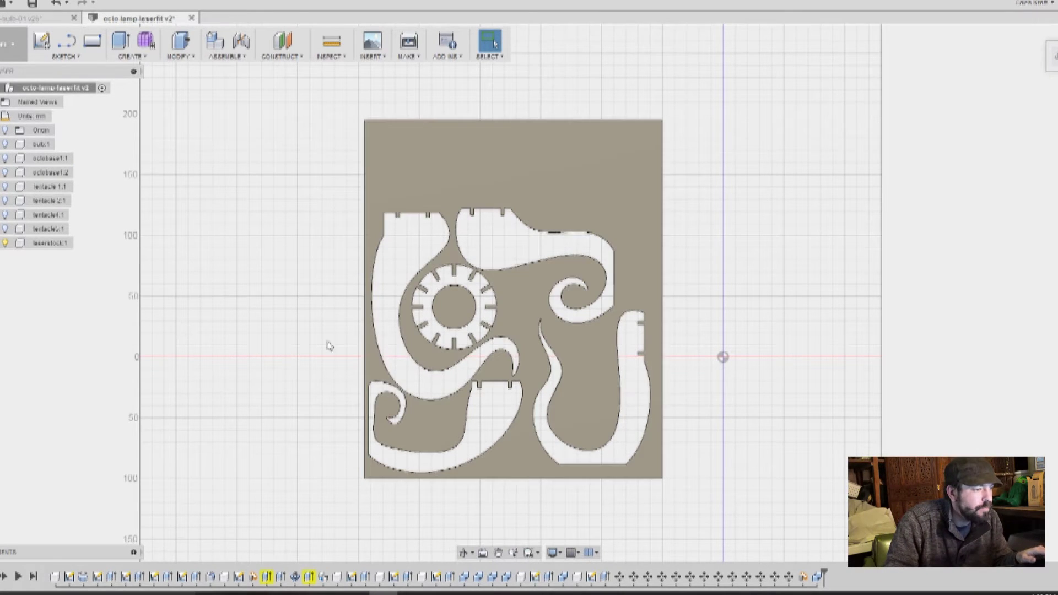
{"action": "middle_click_drag", "start_coordinate": [317, 350], "coordinate": [328, 319], "text": "shift"}
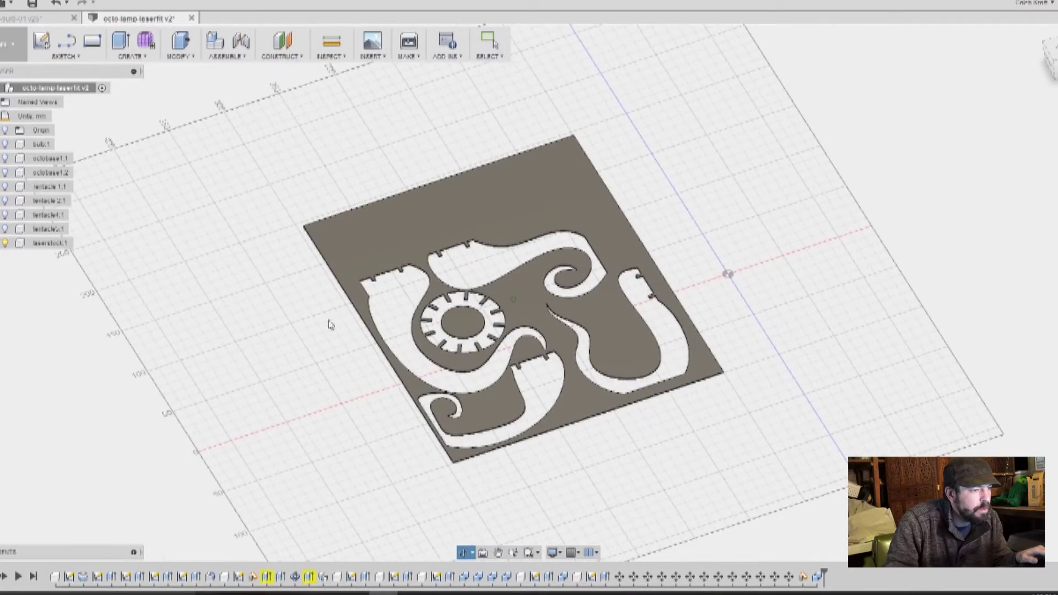
{"action": "scroll", "coordinate": [443, 277], "scroll_direction": "down", "scroll_amount": 3}
{"action": "scroll", "coordinate": [450, 274], "scroll_direction": "up", "scroll_amount": 10}
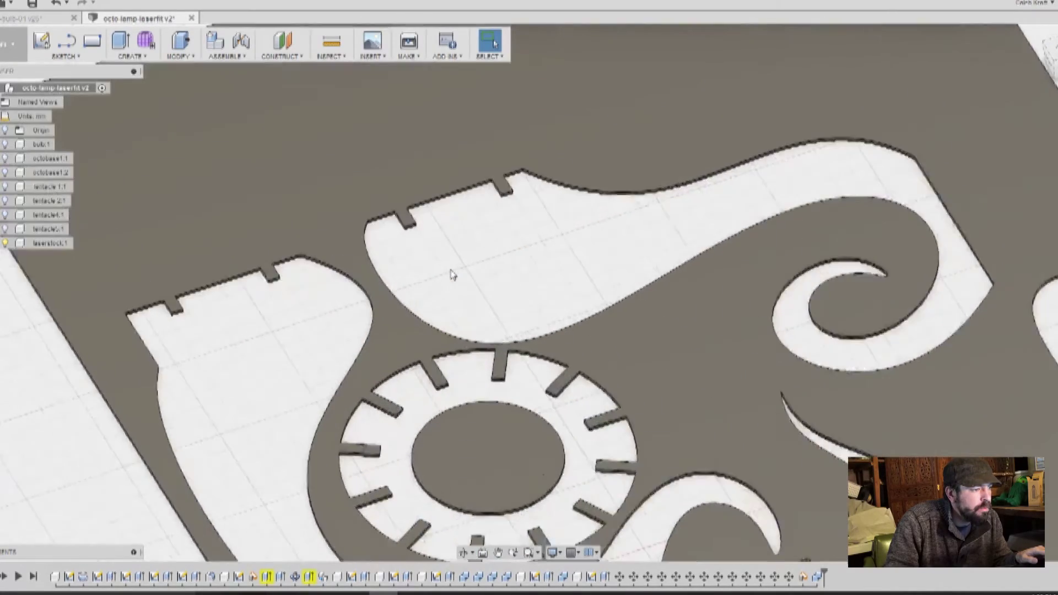
{"action": "scroll", "coordinate": [444, 267], "scroll_direction": "up", "scroll_amount": 5}
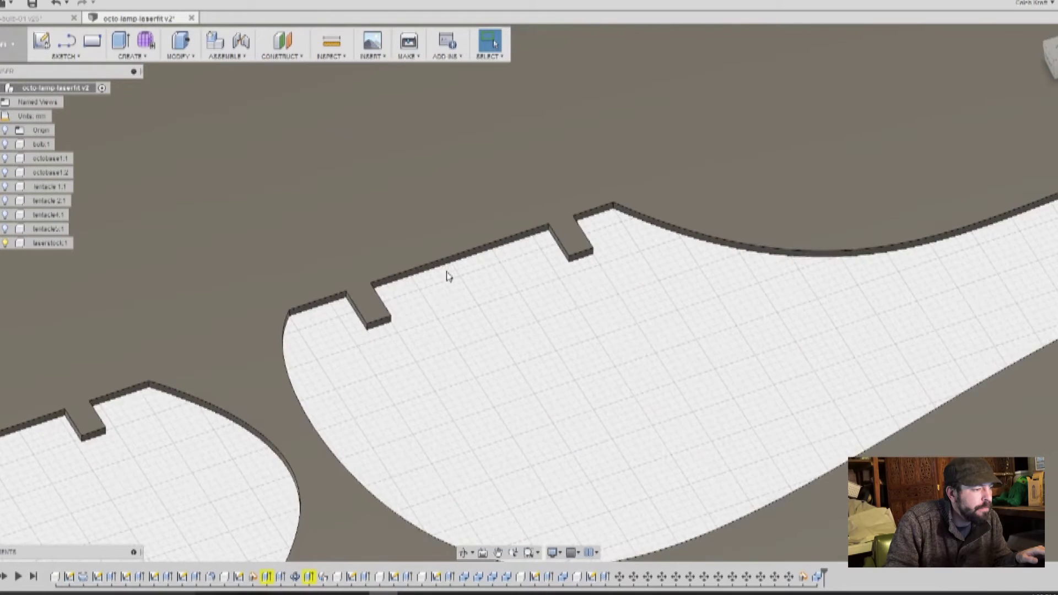
{"action": "scroll", "coordinate": [447, 275], "scroll_direction": "up", "scroll_amount": 2}
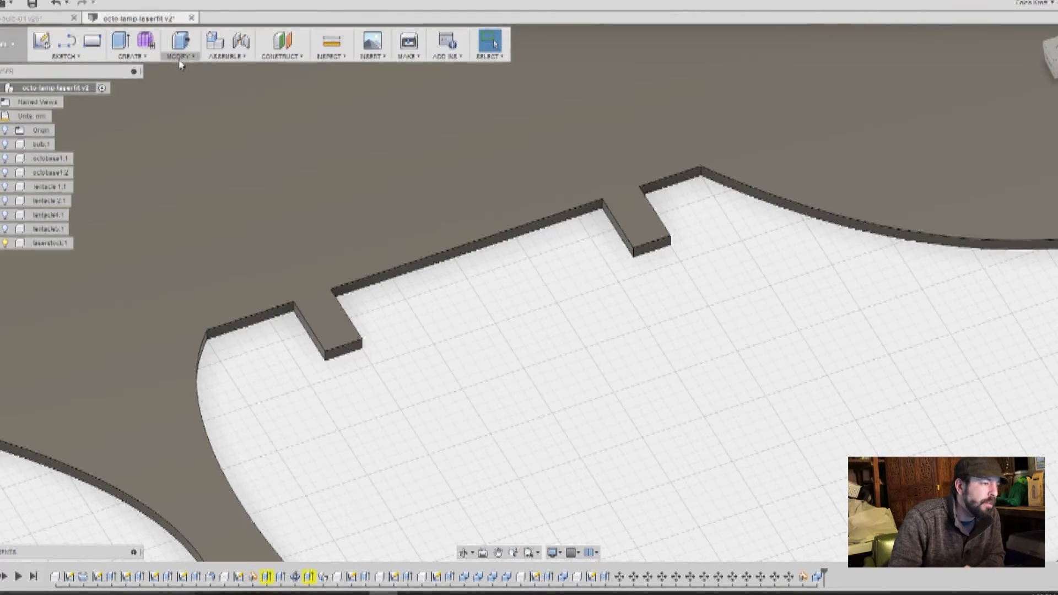
Open Change Parameters and set the stock thickness expression to 6 mm.
{"action": "left_click", "coordinate": [178, 61]}
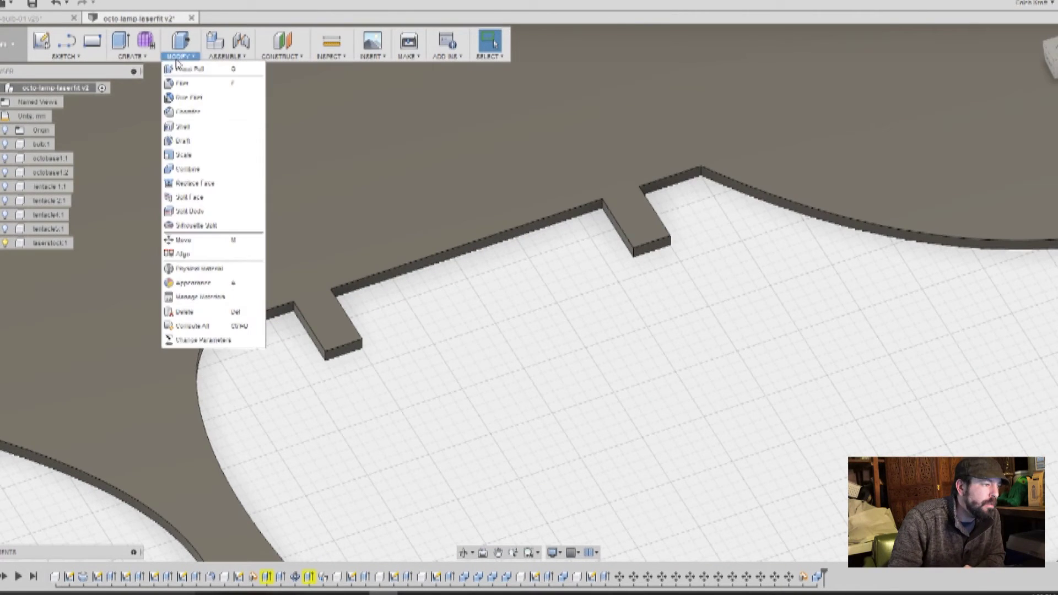
{"action": "left_click", "coordinate": [198, 340]}
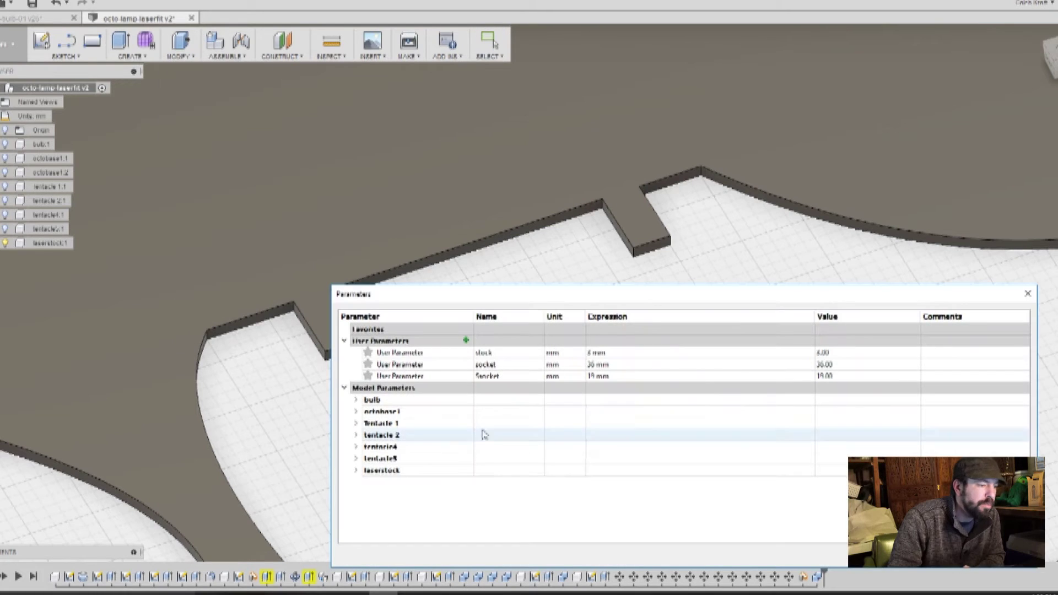
{"action": "left_click_drag", "start_coordinate": [633, 292], "coordinate": [824, 270]}
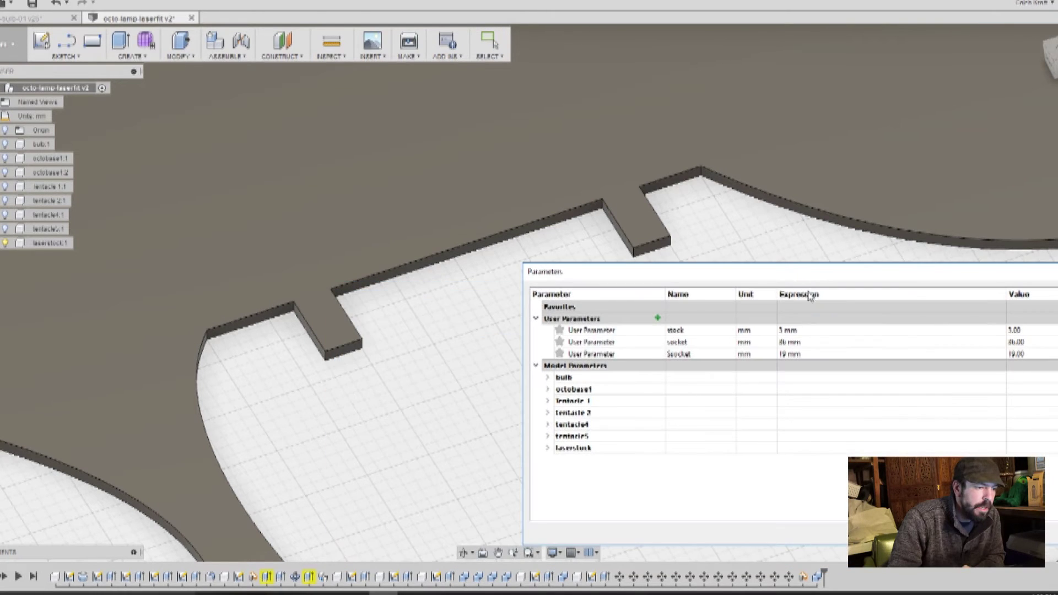
{"action": "double_click", "coordinate": [781, 331]}
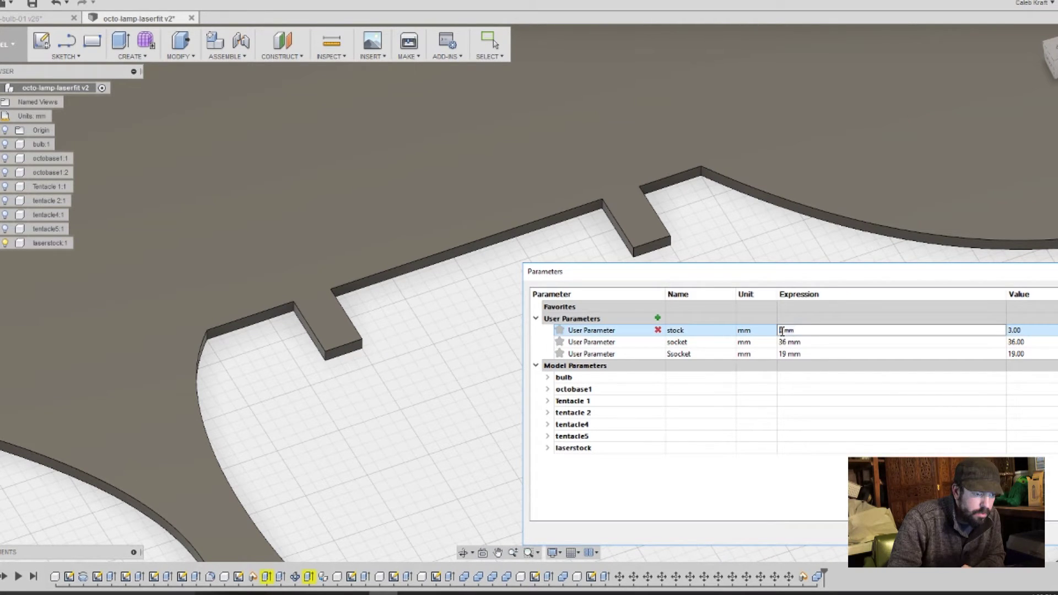
{"action": "key", "text": "Right"}
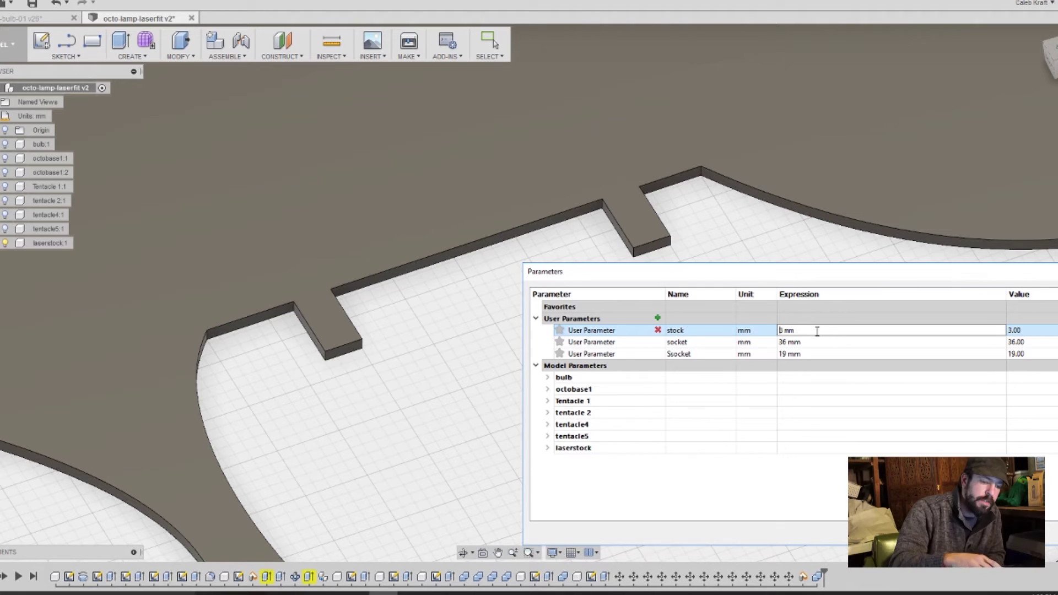
{"action": "key", "text": "BackSpace"}
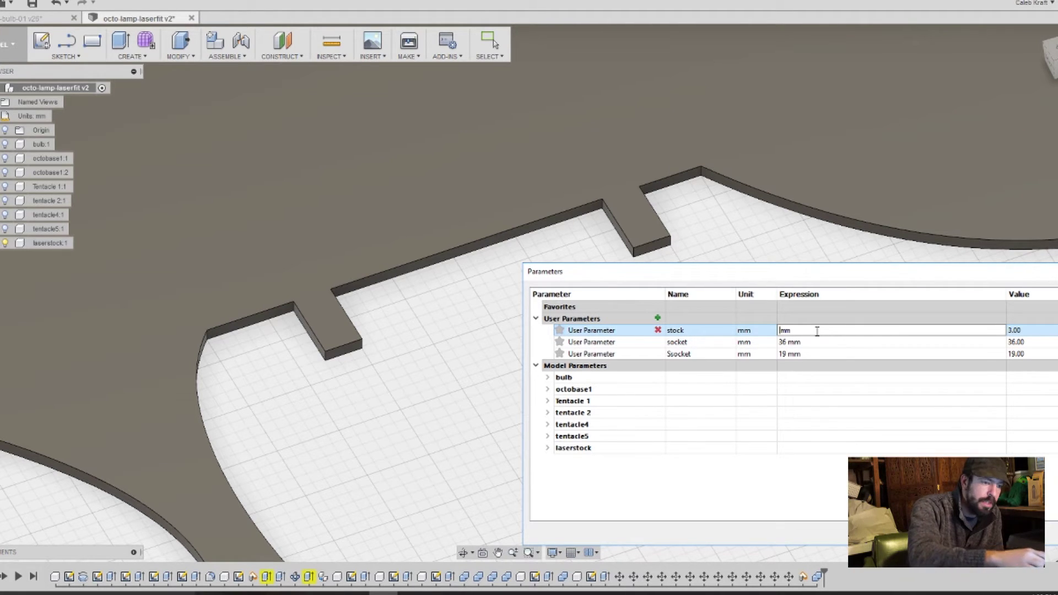
{"action": "type", "text": "6"}
{"action": "key", "text": "Return"}
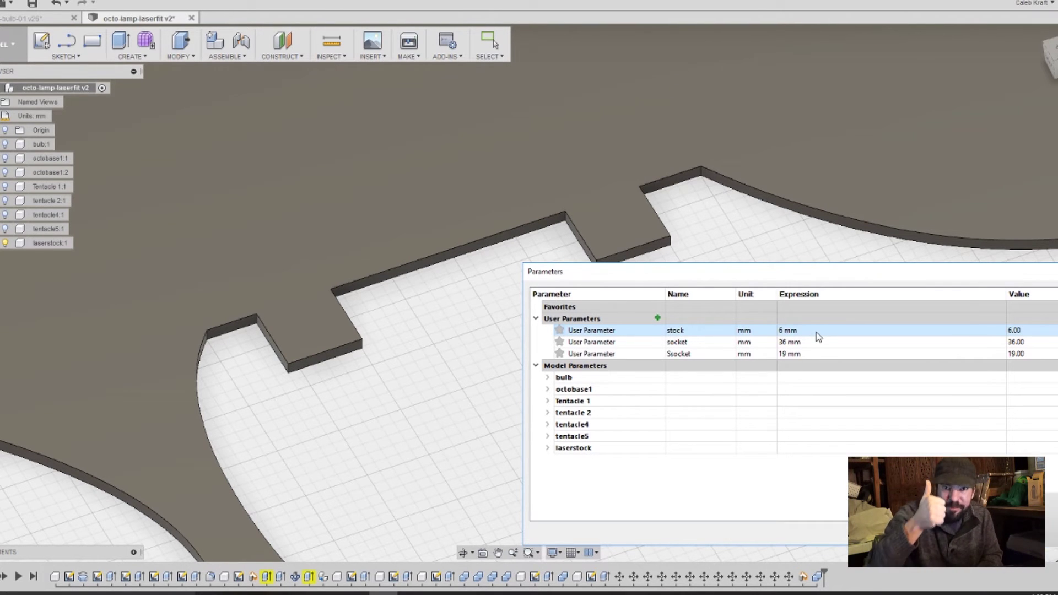
Change the stock parameter to 3 mm and close the parameter list.
{"action": "left_click", "coordinate": [818, 336]}
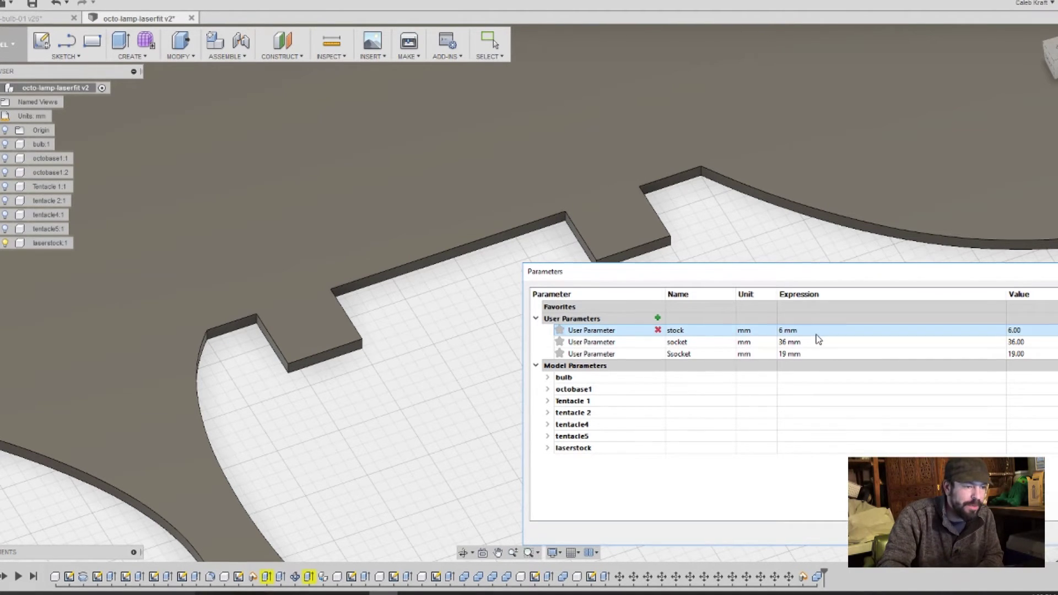
{"action": "double_click", "coordinate": [784, 333]}
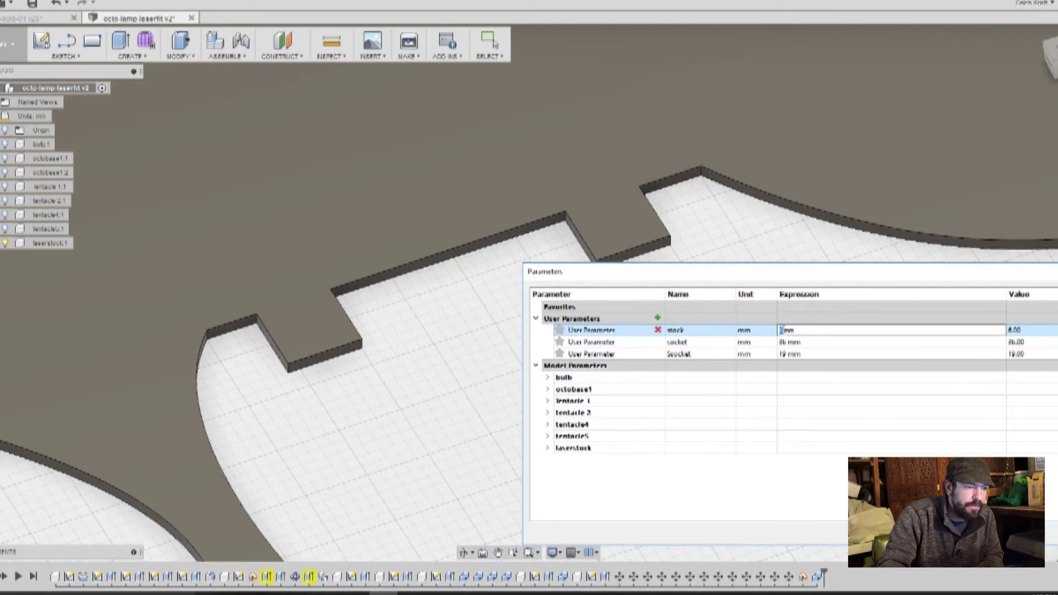
{"action": "type", "text": "3"}
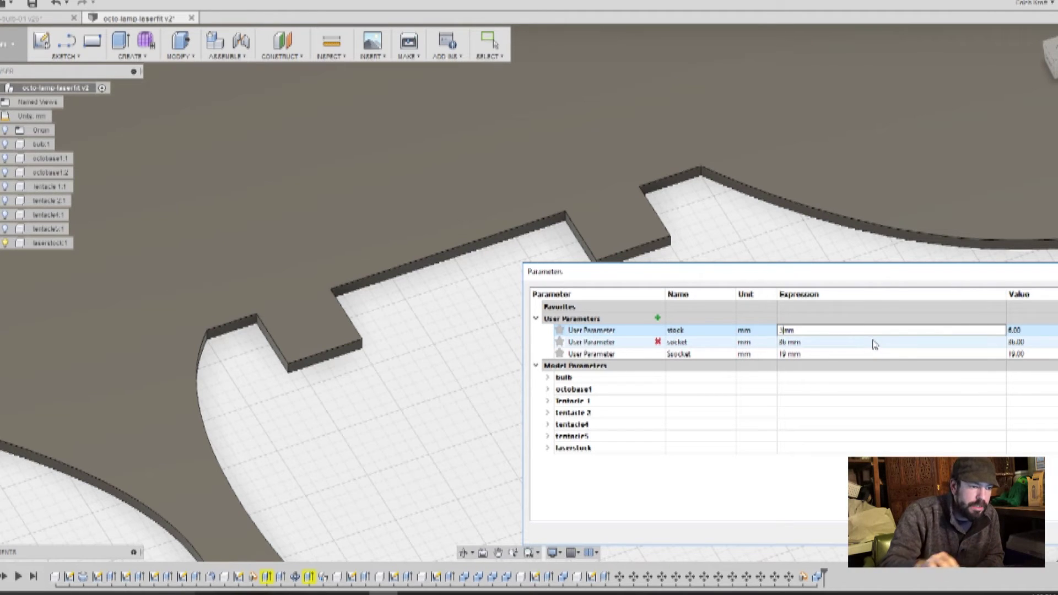
{"action": "key", "text": "Return"}
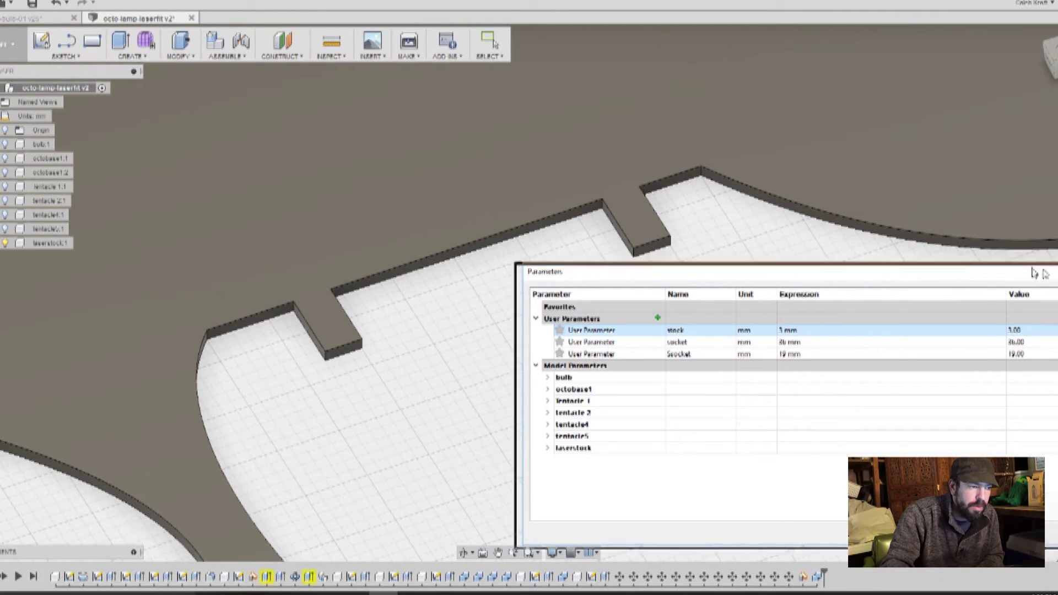
{"action": "left_click_drag", "start_coordinate": [1050, 273], "coordinate": [619, 261]}
{"action": "left_click", "coordinate": [789, 259]}
Pan to show the whole stock plate and activate the laserstock:1 component.
{"action": "scroll", "coordinate": [673, 328], "scroll_direction": "up", "scroll_amount": 2}
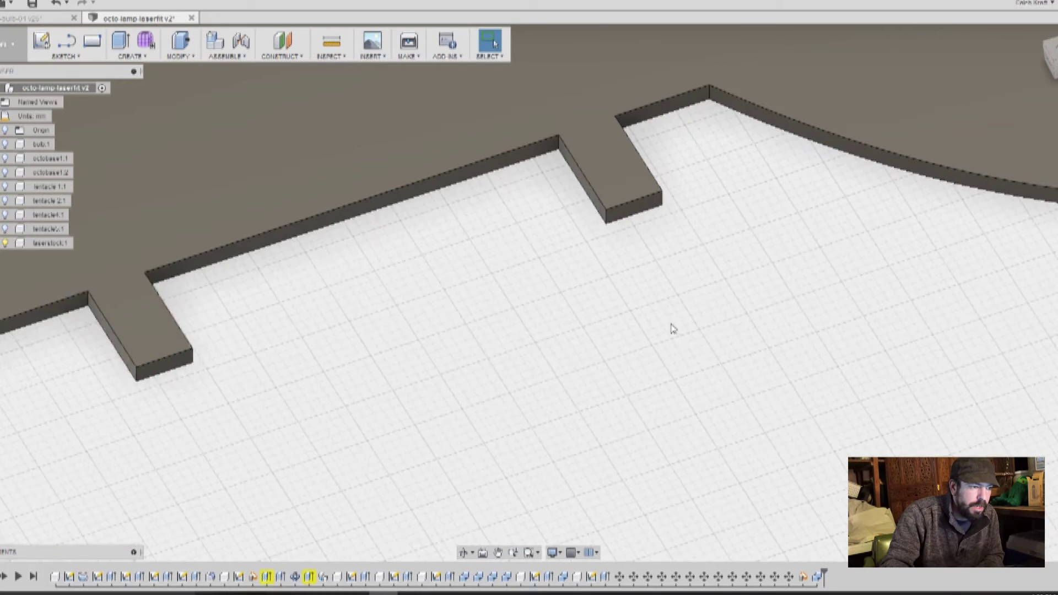
{"action": "scroll", "coordinate": [672, 322], "scroll_direction": "down", "scroll_amount": 4}
{"action": "scroll", "coordinate": [669, 323], "scroll_direction": "down", "scroll_amount": 3}
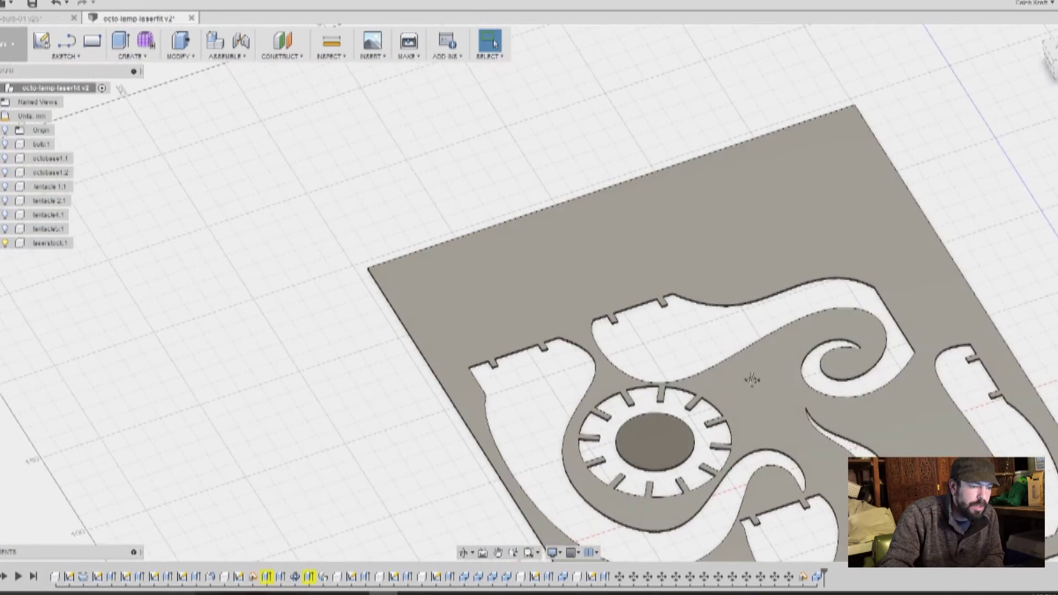
{"action": "middle_click_drag", "start_coordinate": [751, 378], "coordinate": [583, 244]}
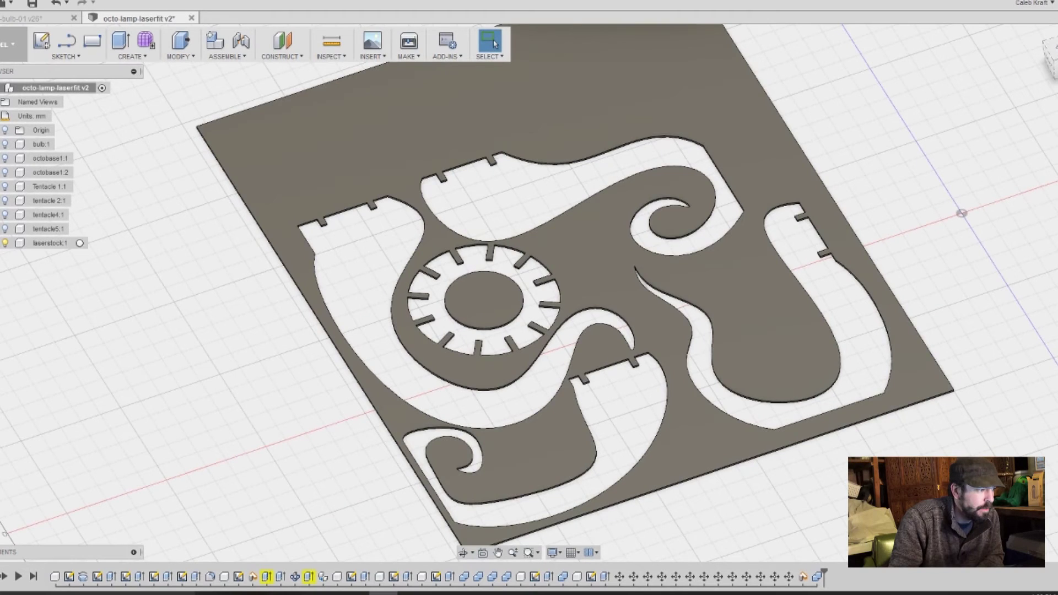
{"action": "left_click", "coordinate": [1, 243]}
Expand Sketches and start a Save As DXF on Sketch1, then cancel it.
{"action": "left_click", "coordinate": [2, 285]}
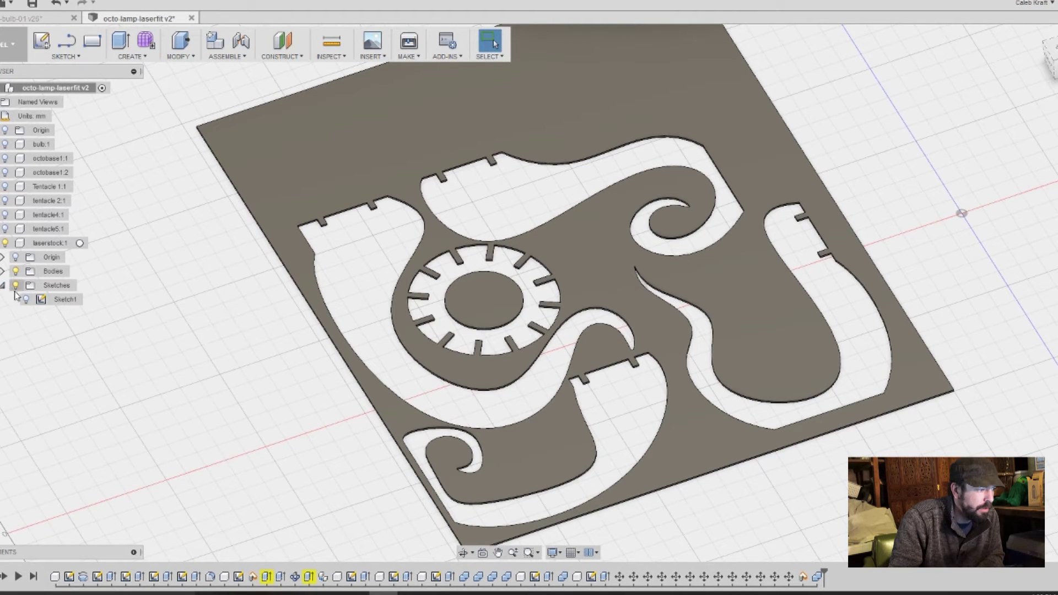
{"action": "right_click", "coordinate": [66, 299]}
{"action": "left_click", "coordinate": [101, 352]}
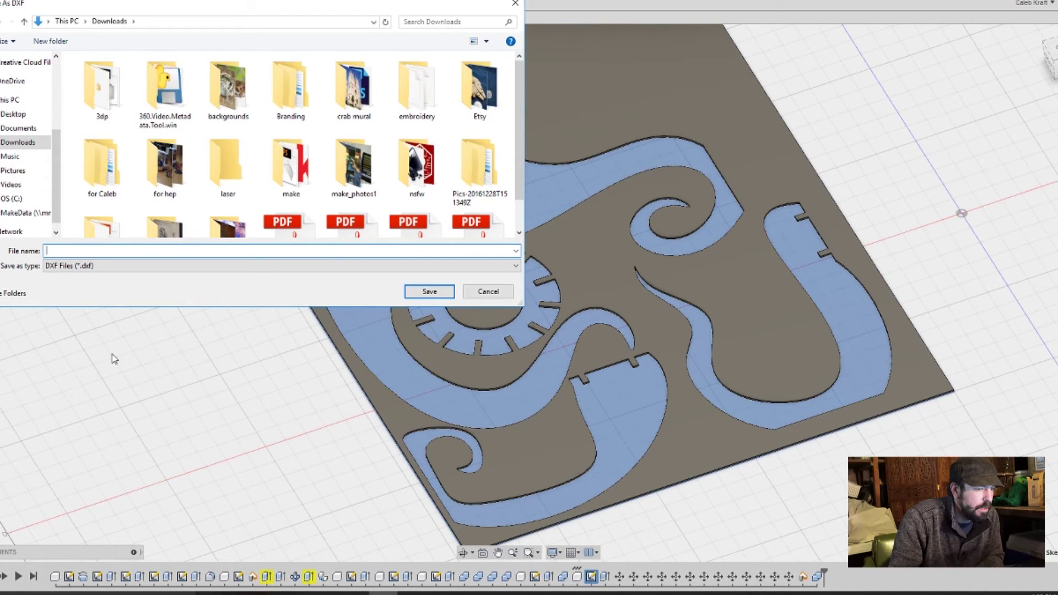
{"action": "left_click", "coordinate": [494, 287]}
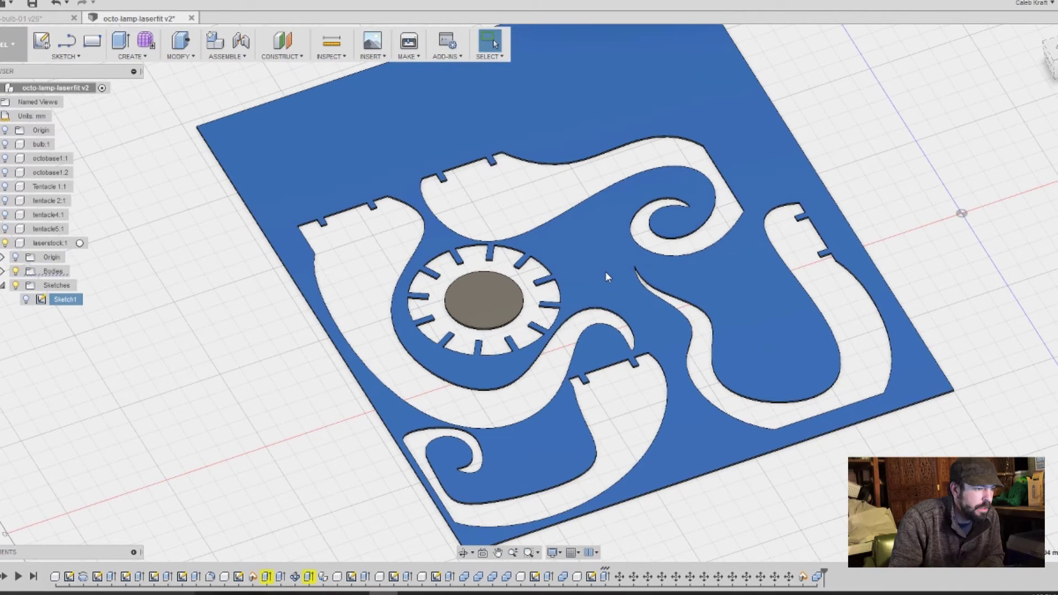
{"action": "right_click", "coordinate": [607, 277]}
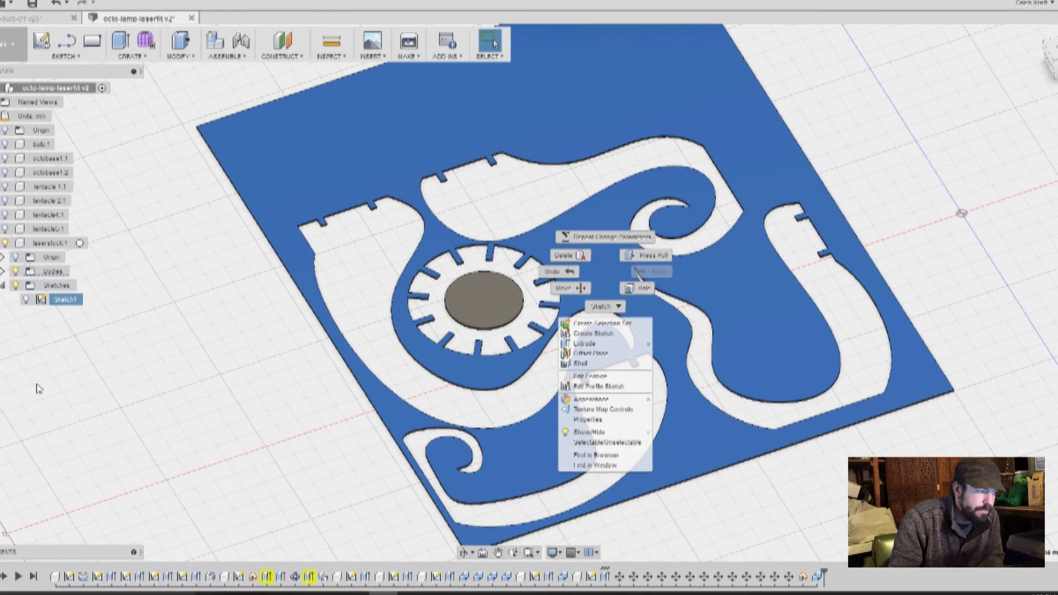
Toggle Sketch1's visibility and start a new sketch on the stock body's face.
{"action": "left_click", "coordinate": [112, 346]}
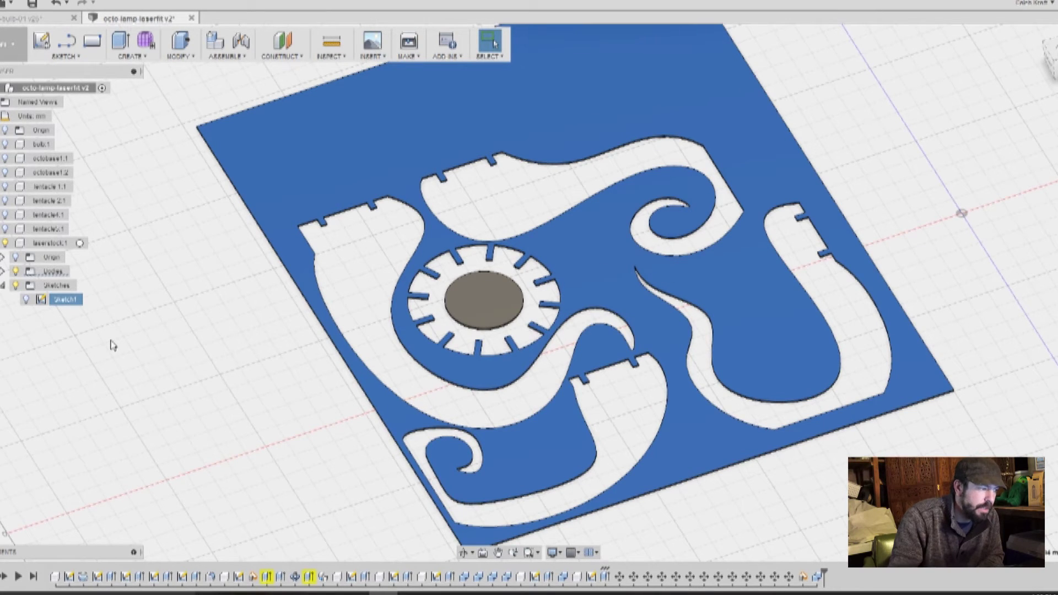
{"action": "left_click", "coordinate": [24, 302]}
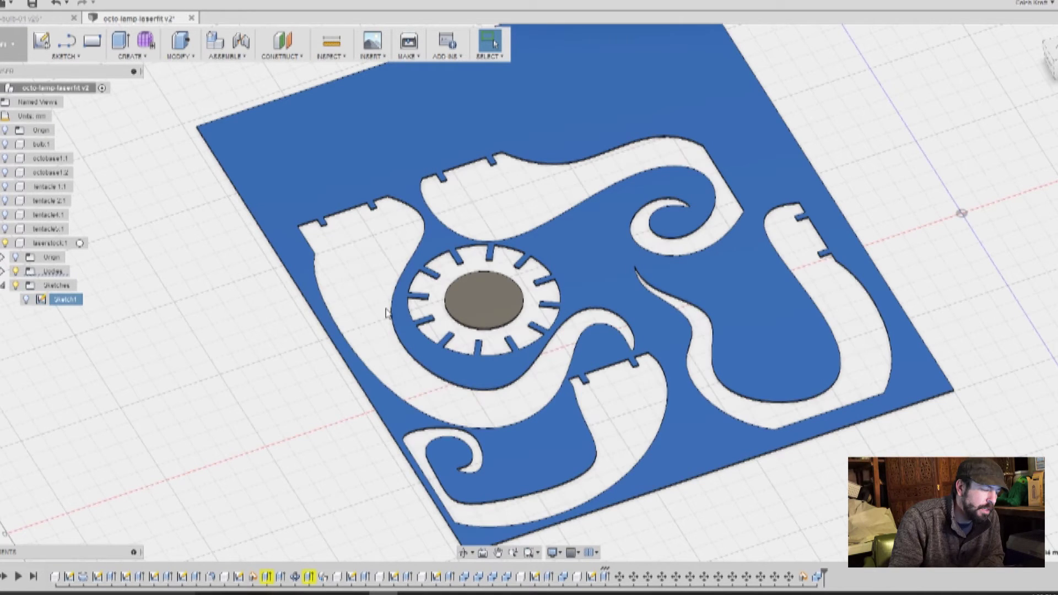
{"action": "right_click", "coordinate": [348, 163]}
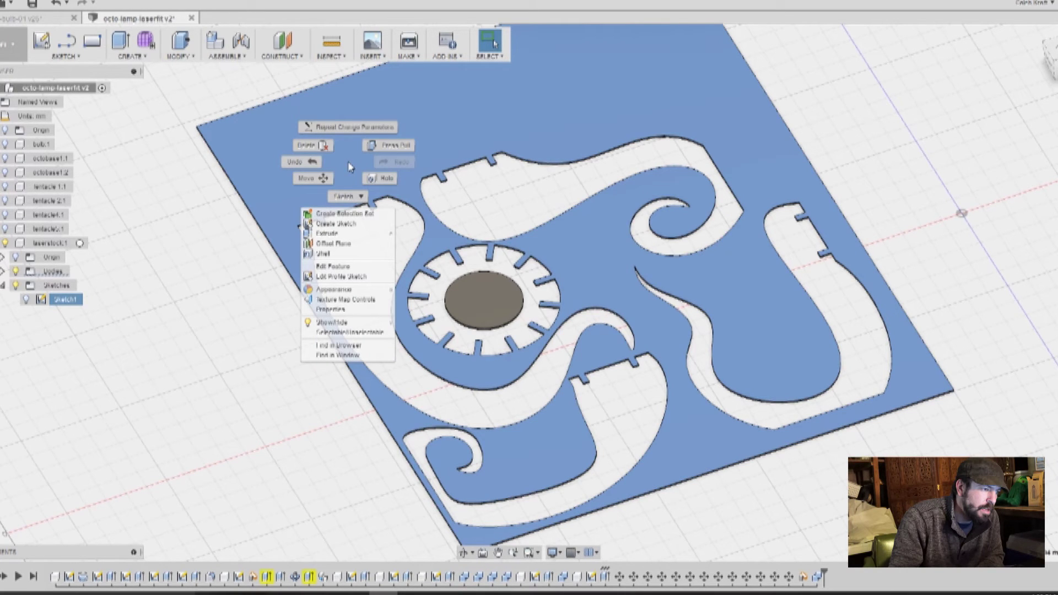
{"action": "left_click", "coordinate": [337, 224]}
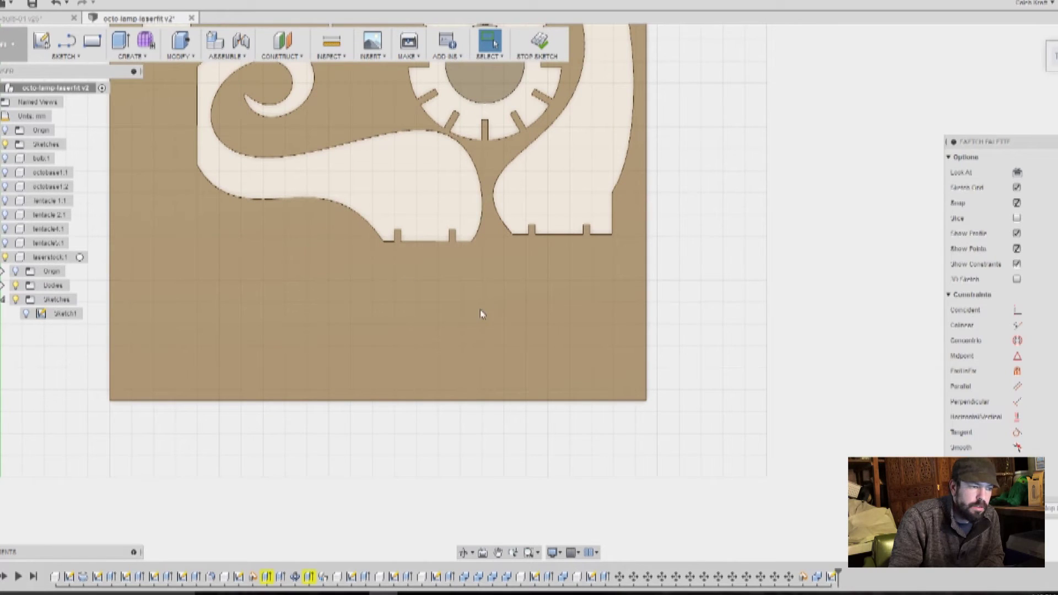
{"action": "scroll", "coordinate": [508, 465], "scroll_direction": "up", "scroll_amount": 5}
Place a new sketch on the stock face at the central ring and finish it.
{"action": "right_click", "coordinate": [517, 464]}
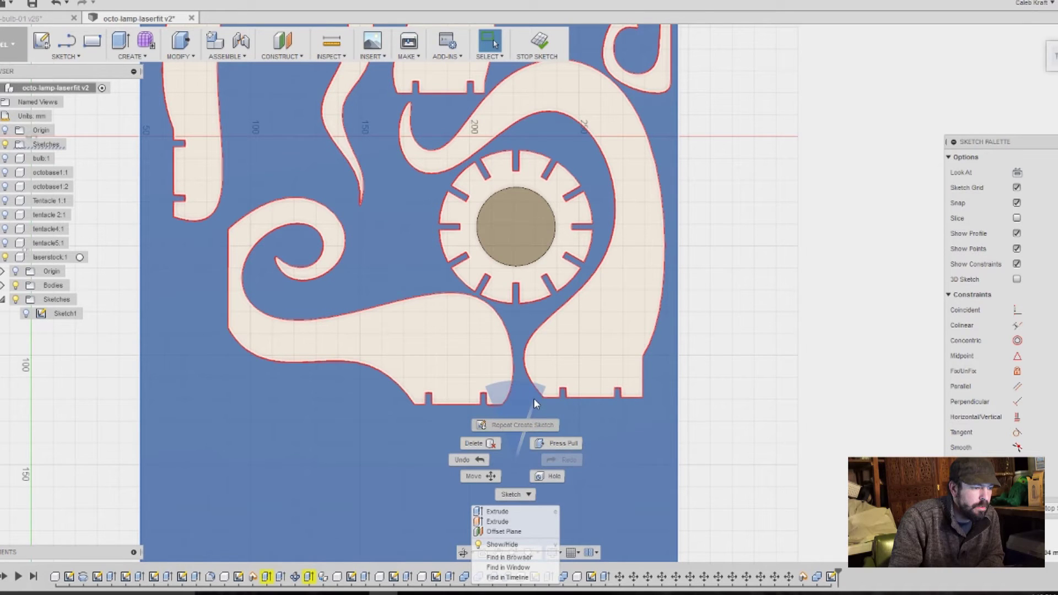
{"action": "right_click", "coordinate": [505, 231]}
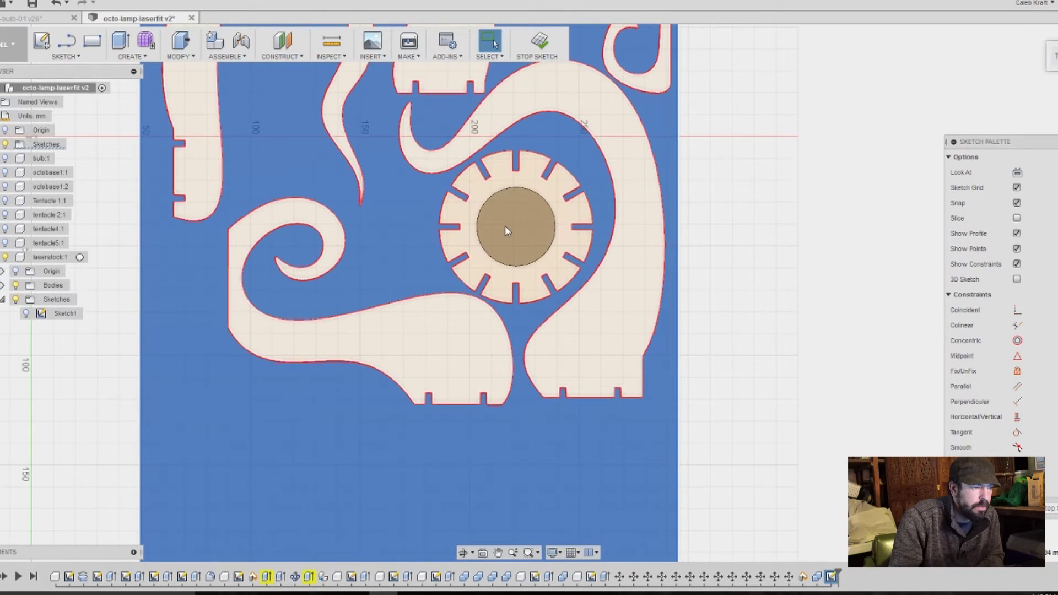
{"action": "right_click", "coordinate": [506, 232]}
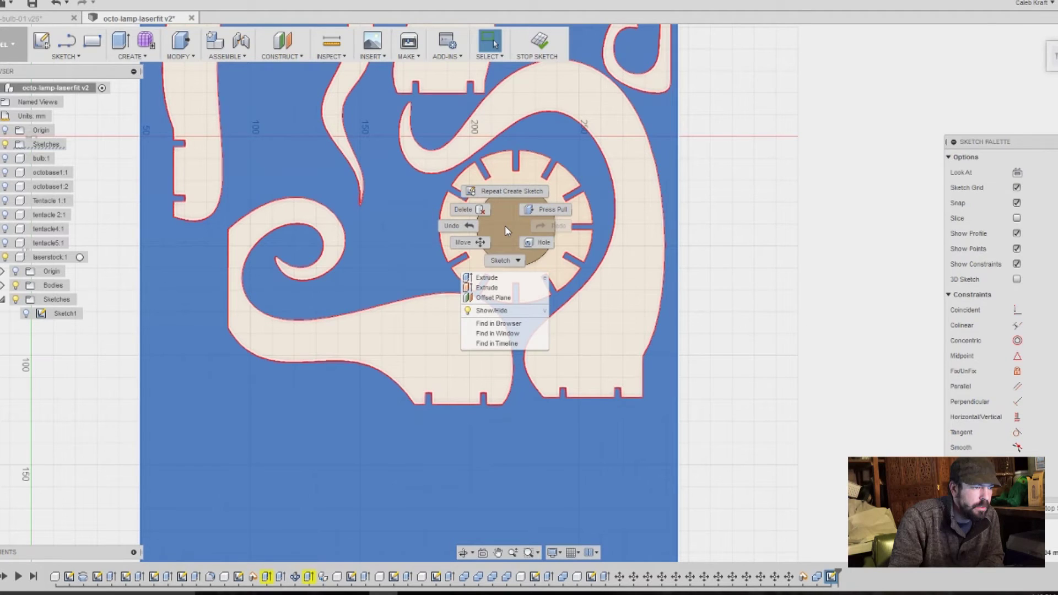
{"action": "left_click", "coordinate": [510, 206]}
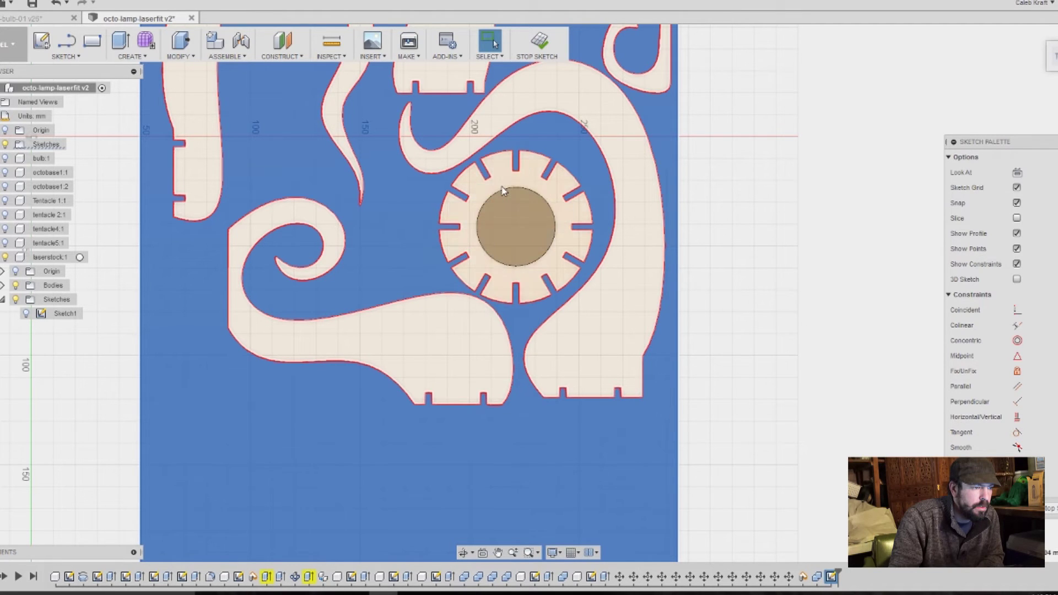
{"action": "left_click", "coordinate": [523, 229]}
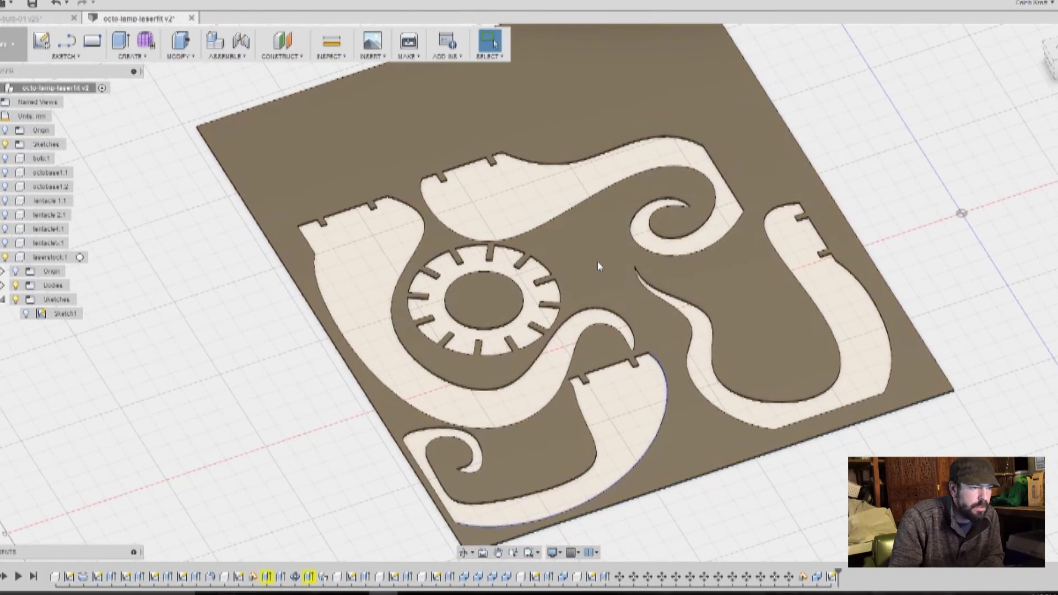
{"action": "right_click", "coordinate": [598, 260]}
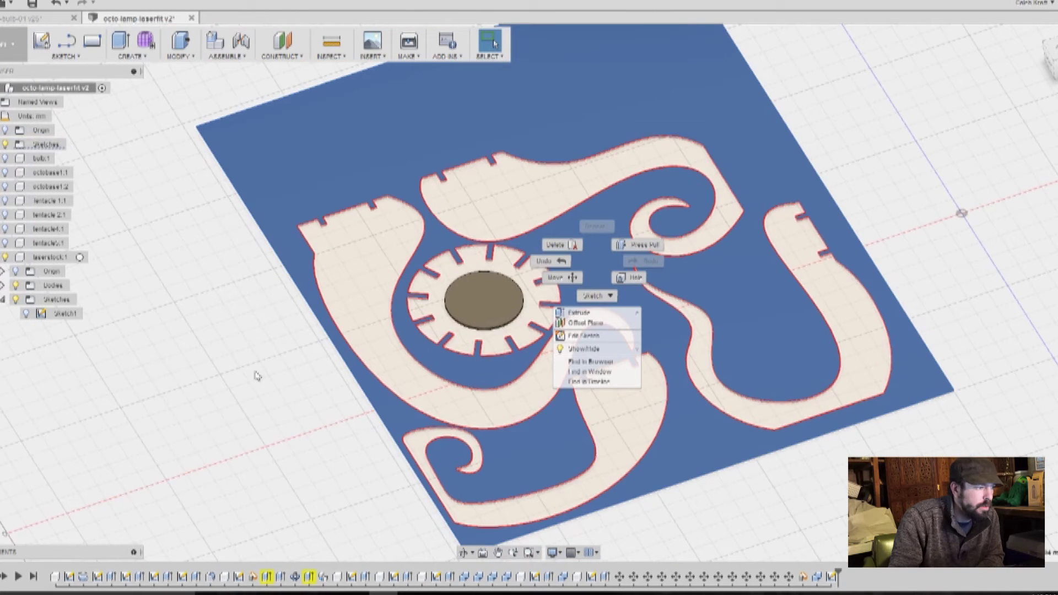
Hide Sketch1's overlay and export Sketch1 as octotest1 DXF to Downloads.
{"action": "left_click", "coordinate": [26, 314]}
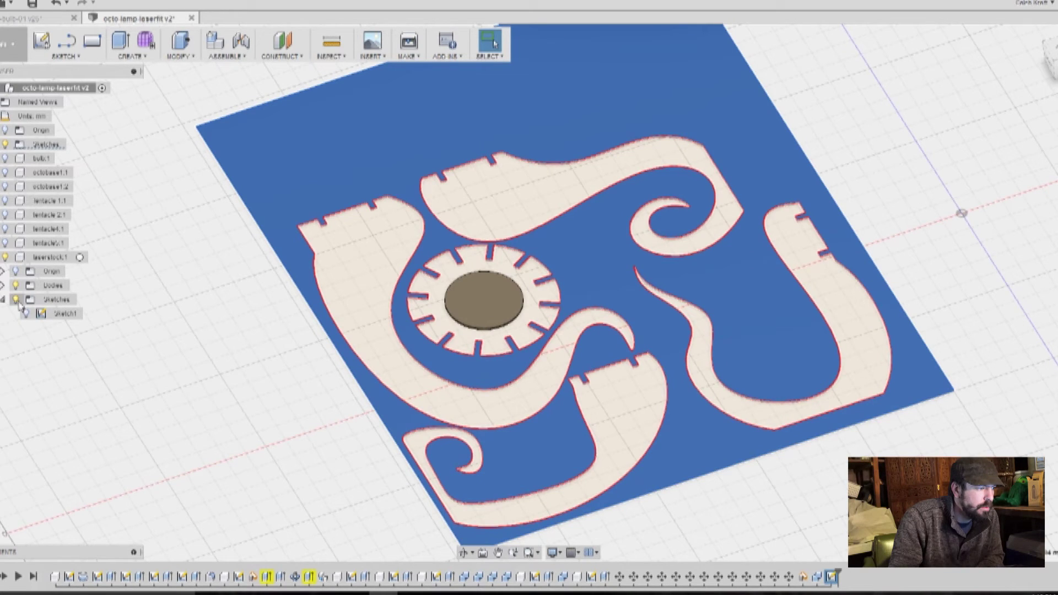
{"action": "right_click", "coordinate": [64, 315]}
{"action": "left_click", "coordinate": [97, 369]}
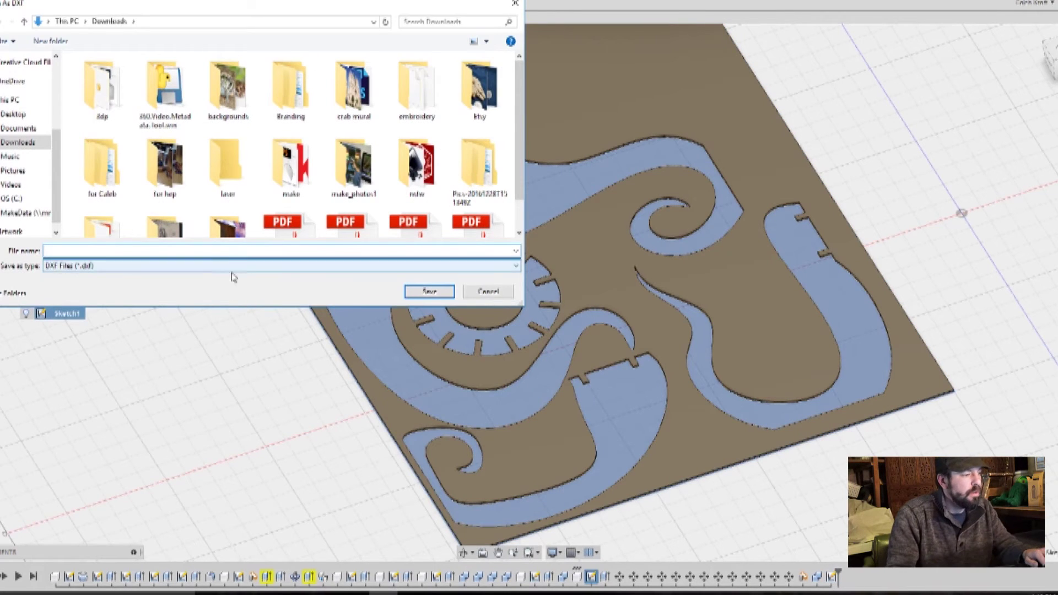
{"action": "type", "text": "octotest1"}
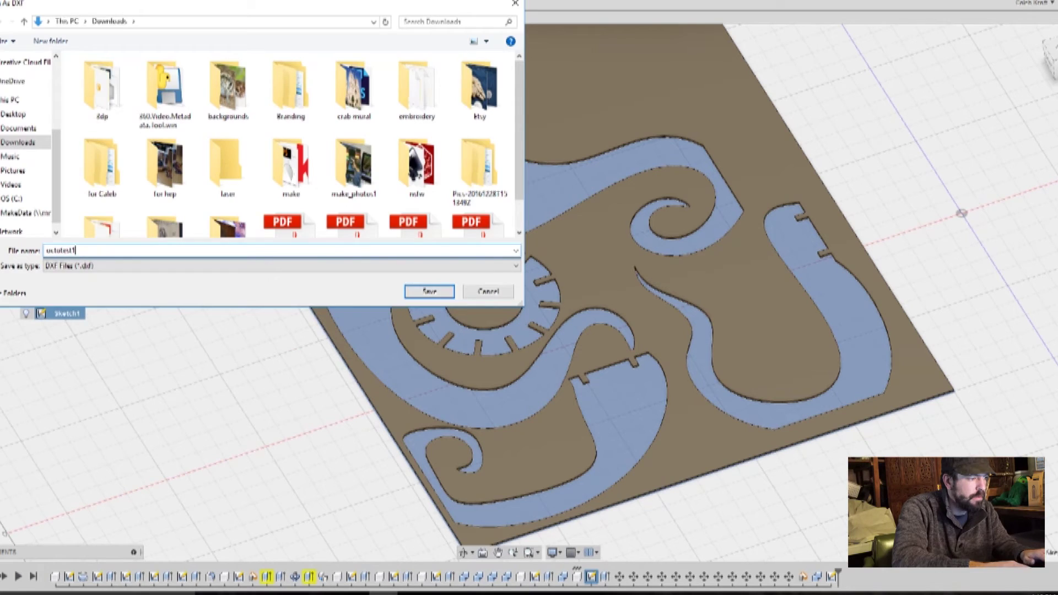
{"action": "key", "text": "Return"}
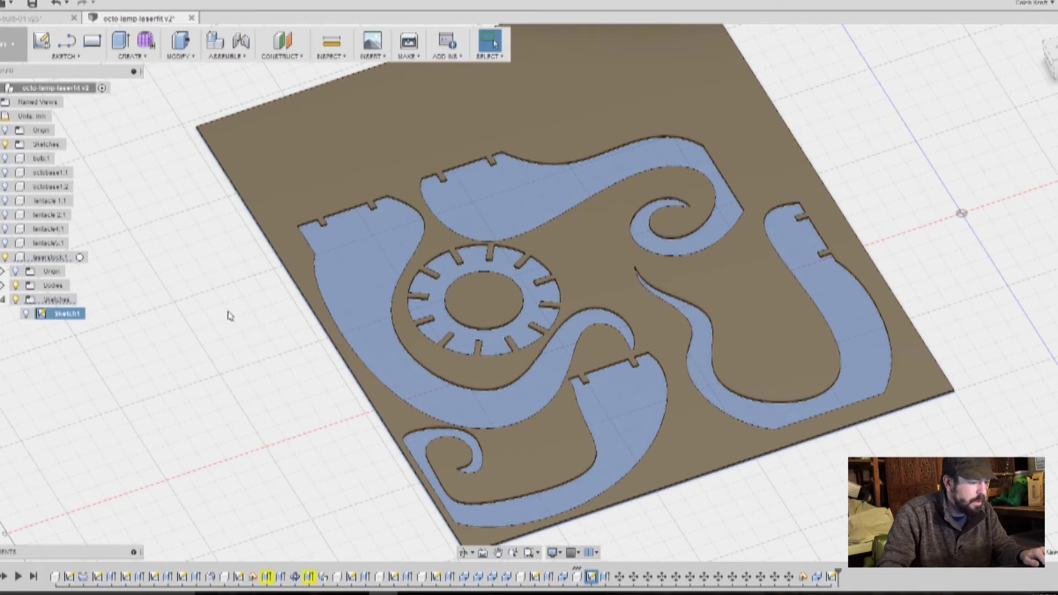
Launch Illustrator and open octotest1.dxf with the default DXF/DWG import settings.
{"action": "type", "text": "illustrator"}
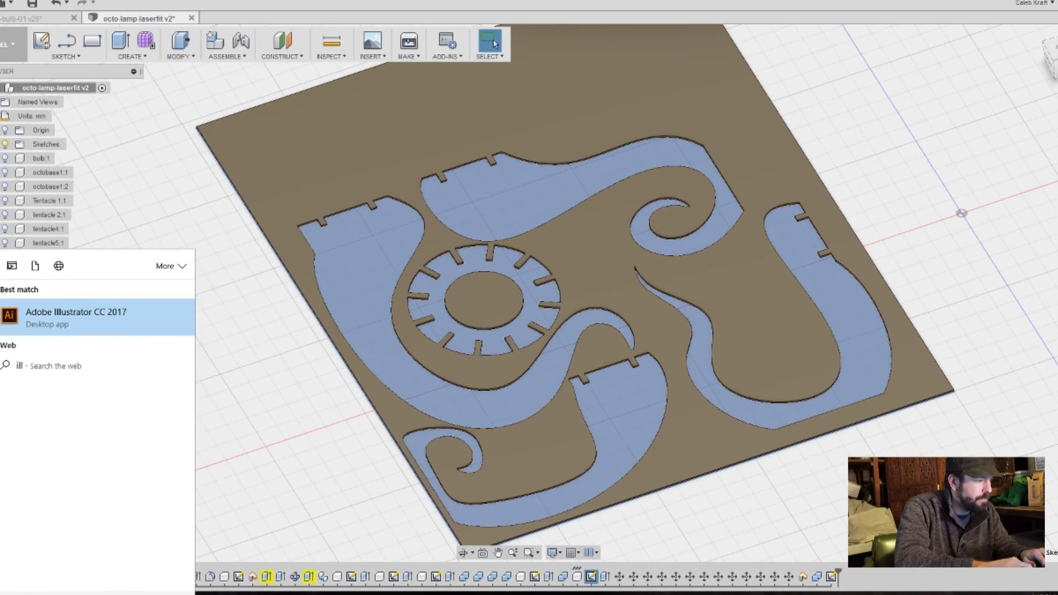
{"action": "key", "text": "Return"}
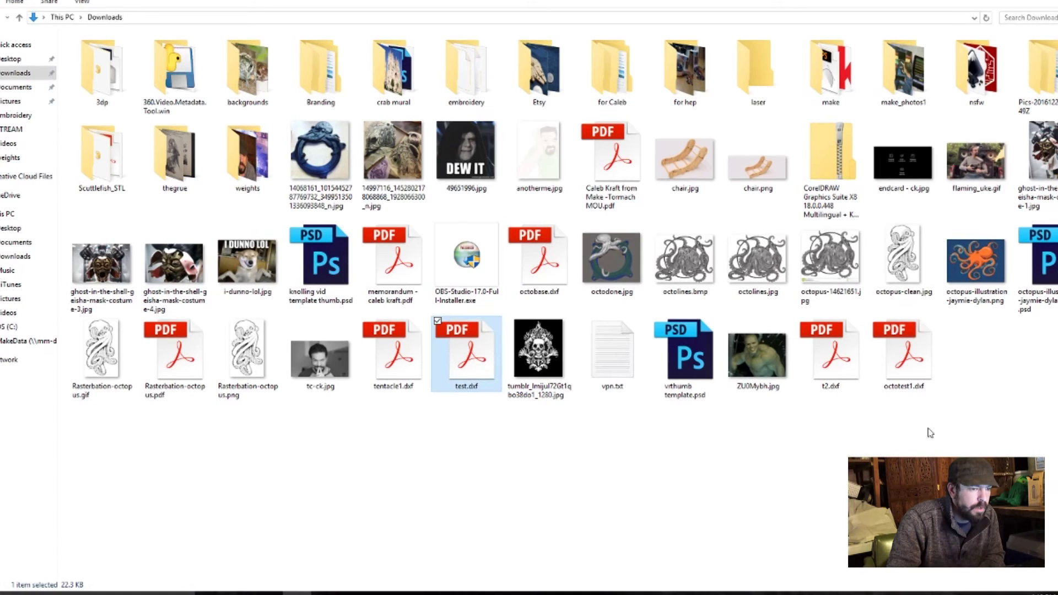
{"action": "left_click_drag", "start_coordinate": [904, 353], "coordinate": [86, 331]}
{"action": "left_click", "coordinate": [566, 381]}
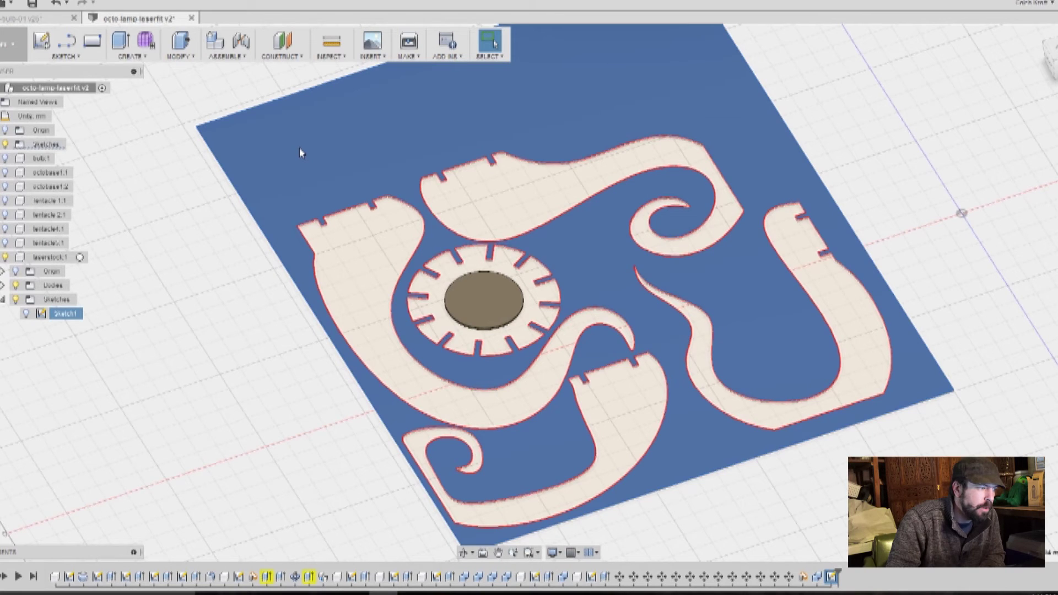
Select the upper tentacle profile and start Sketch > Project from the marking menu.
{"action": "right_click", "coordinate": [475, 302]}
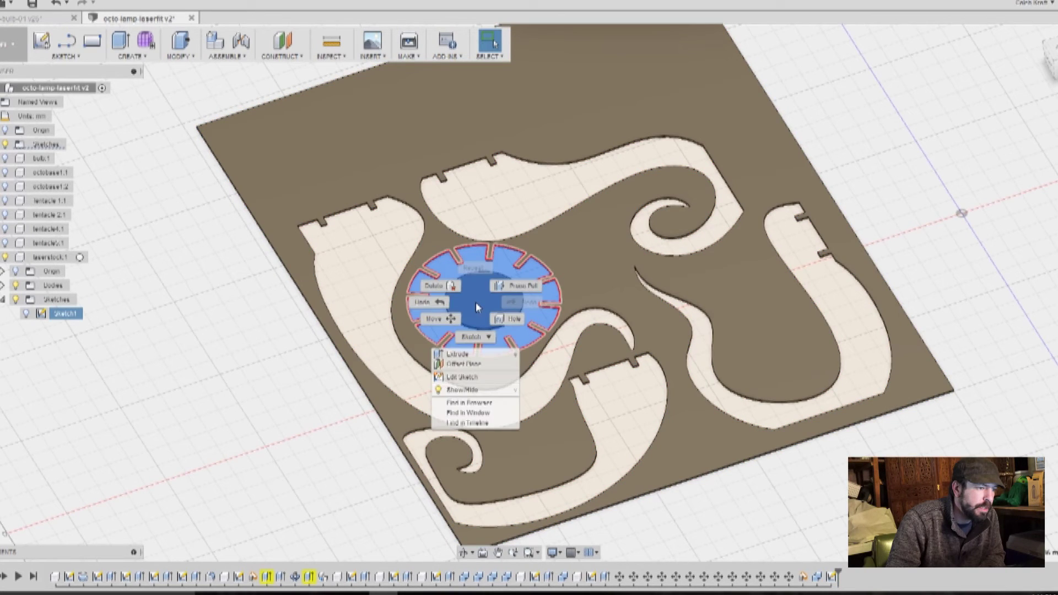
{"action": "left_click", "coordinate": [477, 335]}
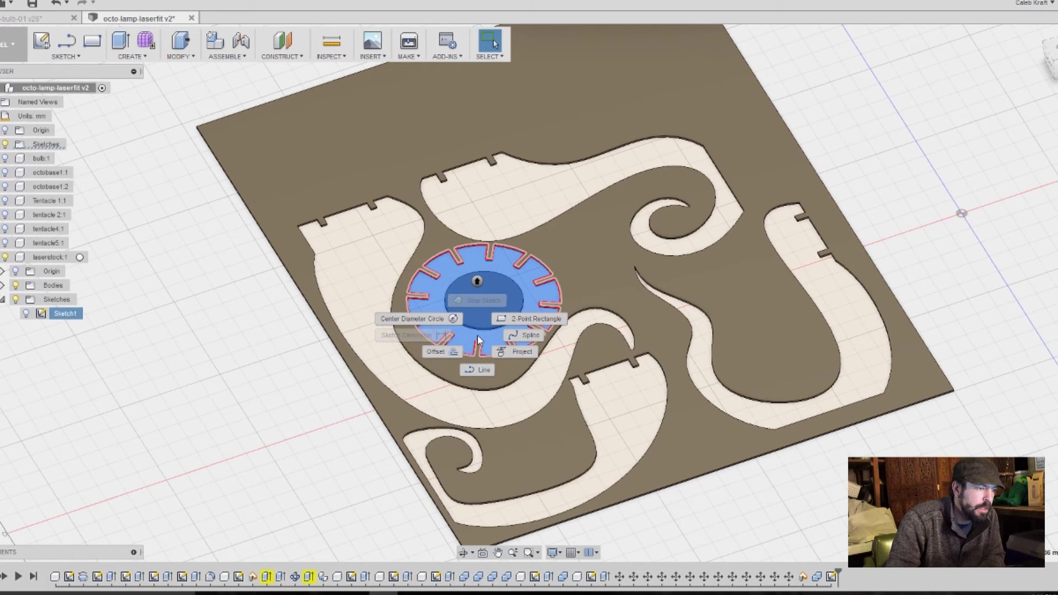
{"action": "key", "text": "Escape"}
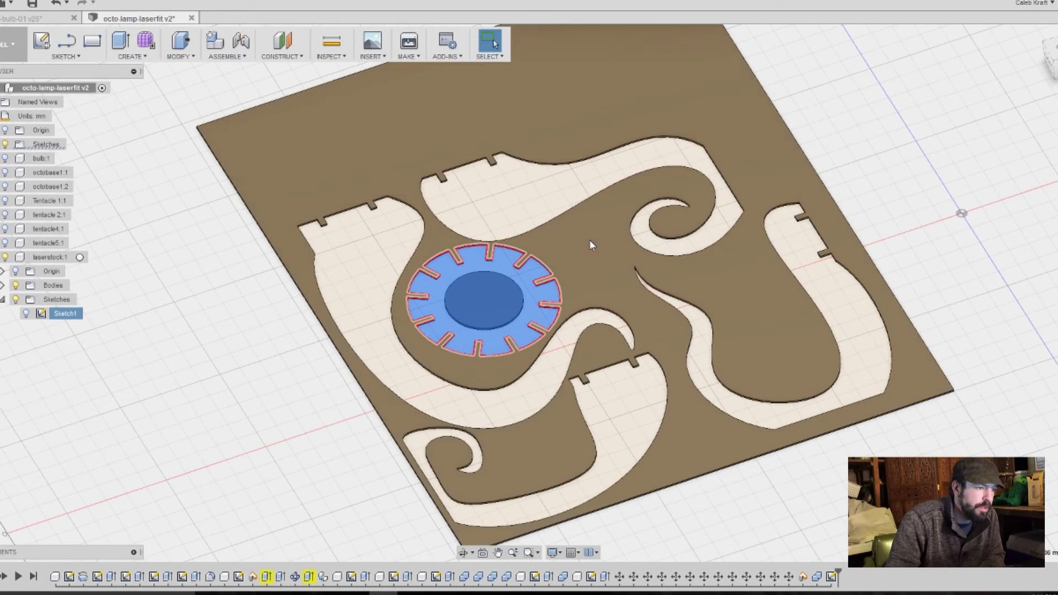
{"action": "left_click", "coordinate": [519, 172]}
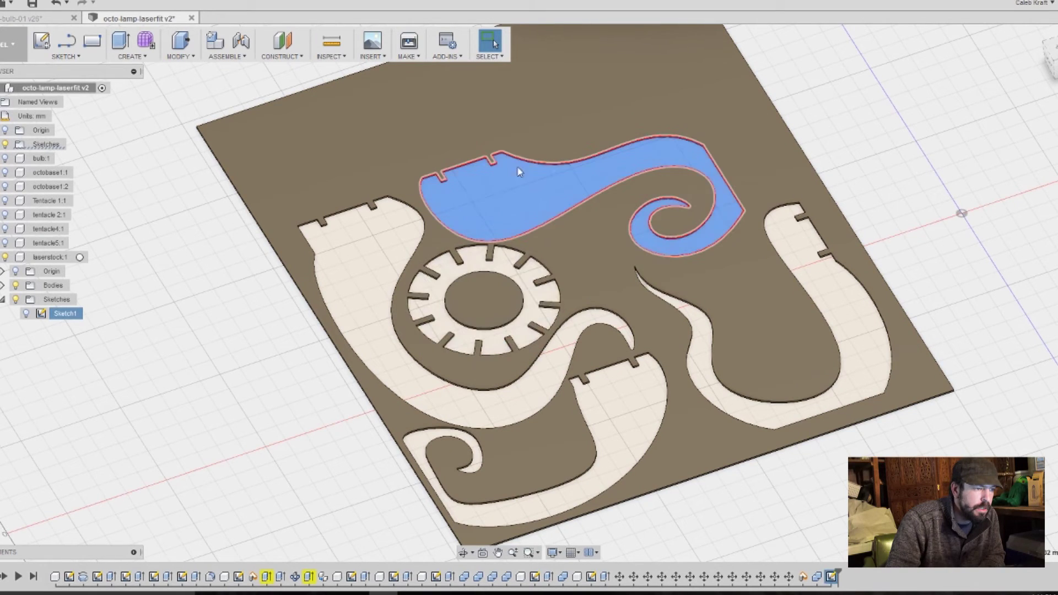
{"action": "right_click", "coordinate": [524, 201]}
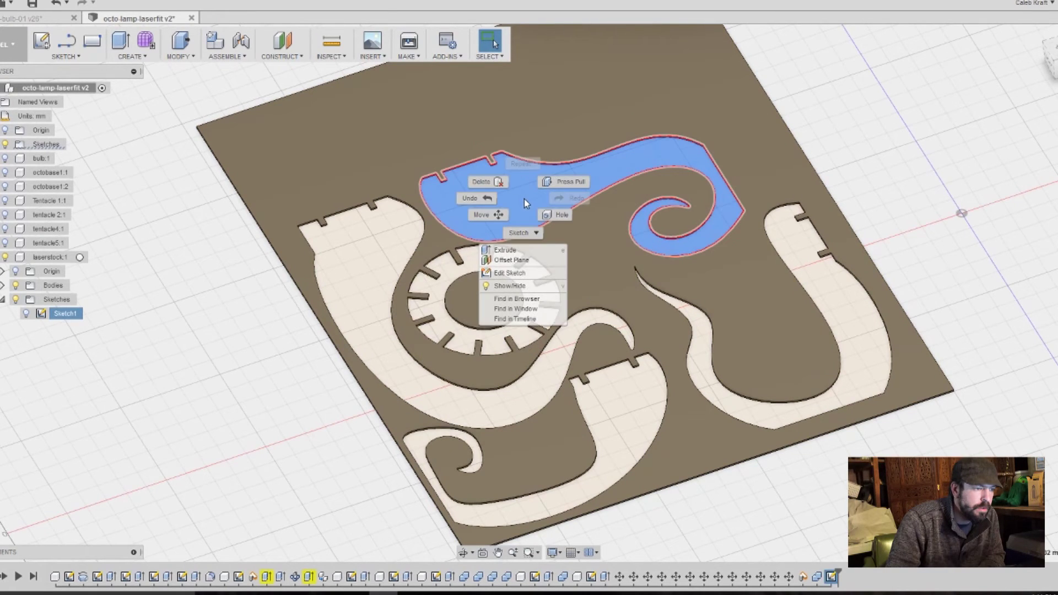
{"action": "left_click", "coordinate": [525, 234]}
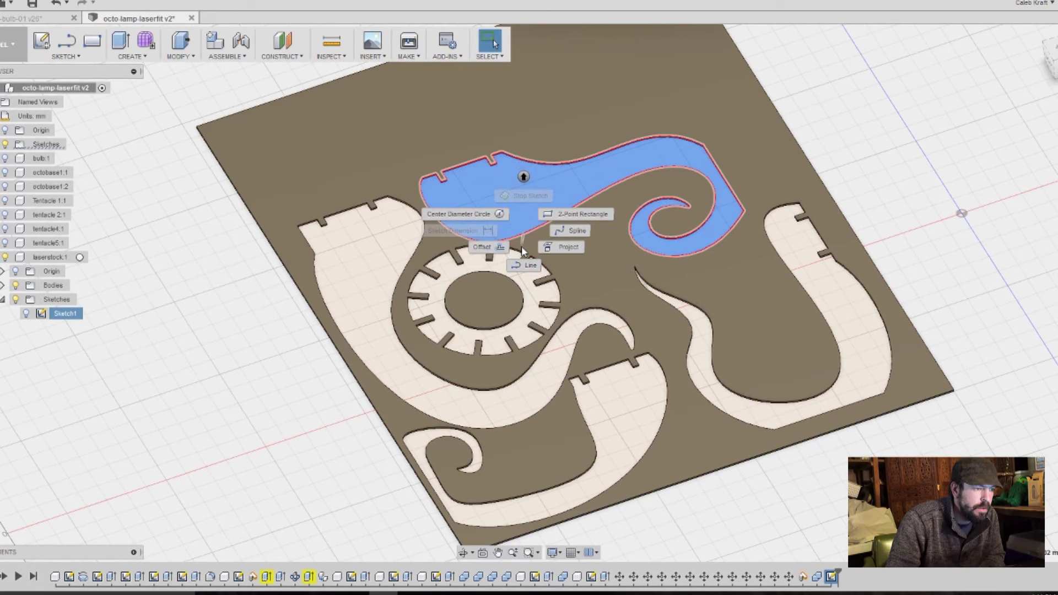
{"action": "left_click", "coordinate": [559, 246]}
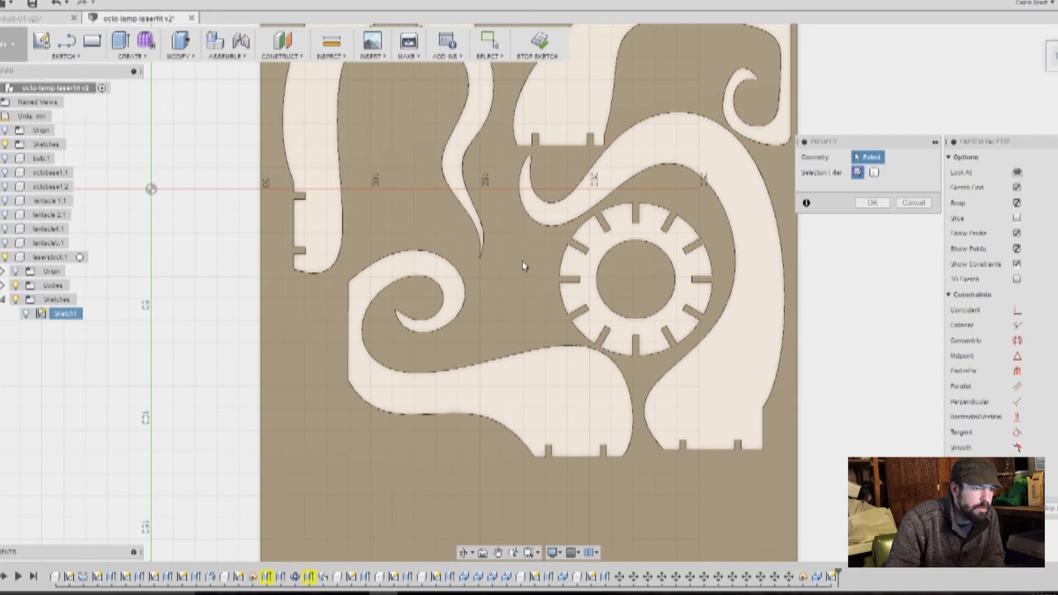
Select the slotted ring and tentacle profiles, then restart the Project command.
{"action": "left_click", "coordinate": [873, 172]}
{"action": "left_click", "coordinate": [871, 203]}
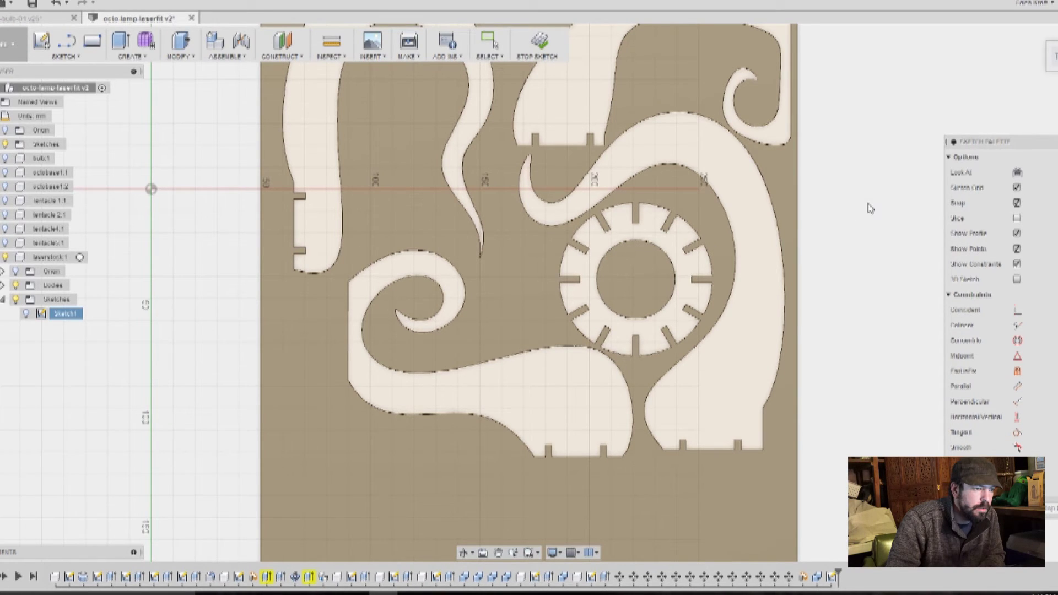
{"action": "left_click", "coordinate": [587, 299]}
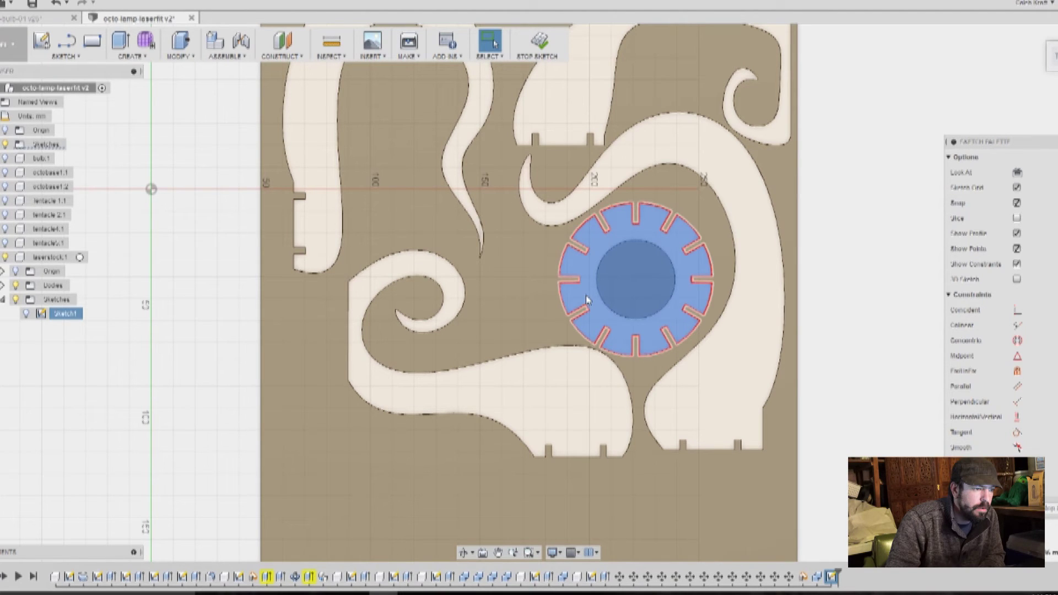
{"action": "left_click", "coordinate": [574, 388]}
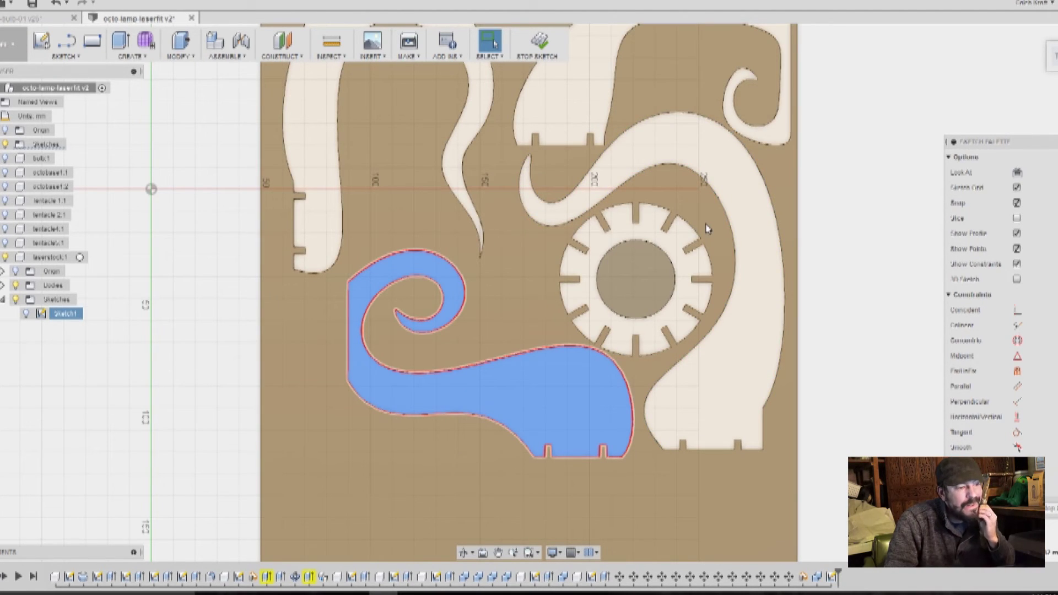
{"action": "left_click", "coordinate": [660, 239], "text": "shift"}
{"action": "left_click", "coordinate": [738, 196], "text": "shift"}
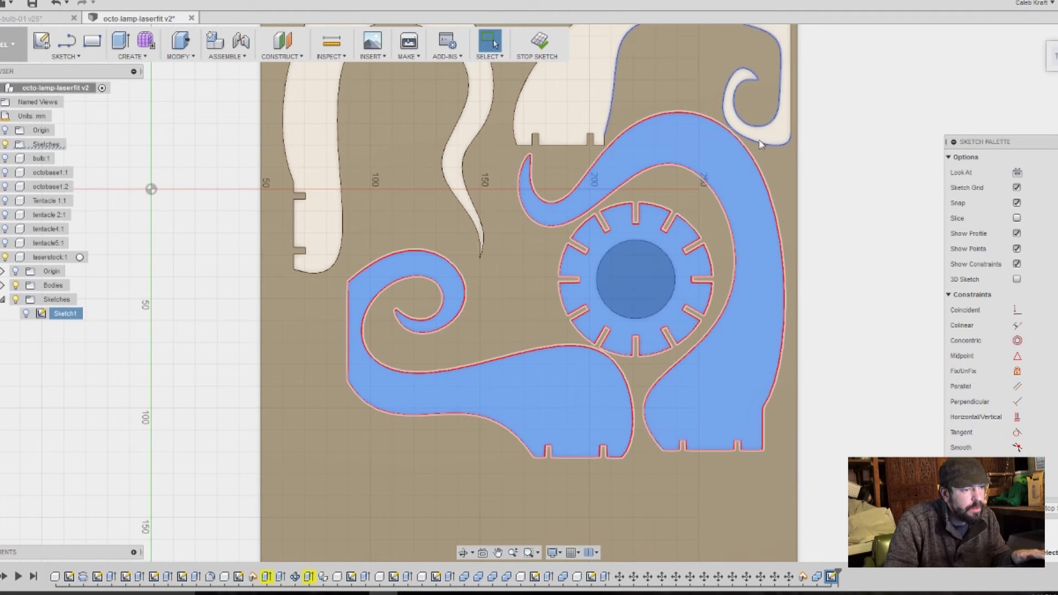
{"action": "left_click", "coordinate": [606, 124], "text": "shift"}
{"action": "left_click", "coordinate": [468, 142], "text": "shift"}
{"action": "right_click", "coordinate": [468, 142]}
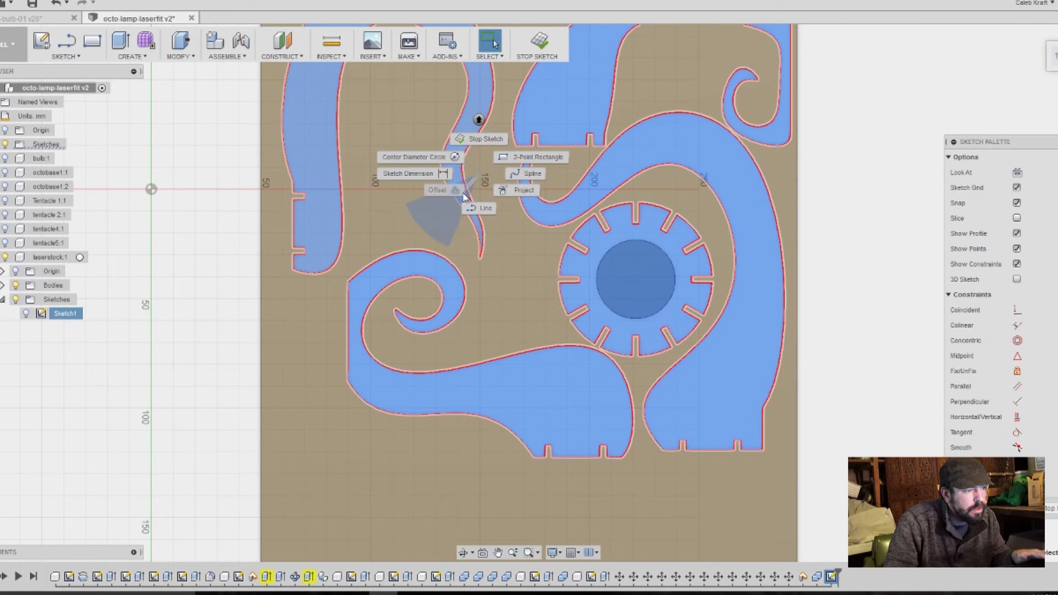
{"action": "left_click", "coordinate": [514, 190]}
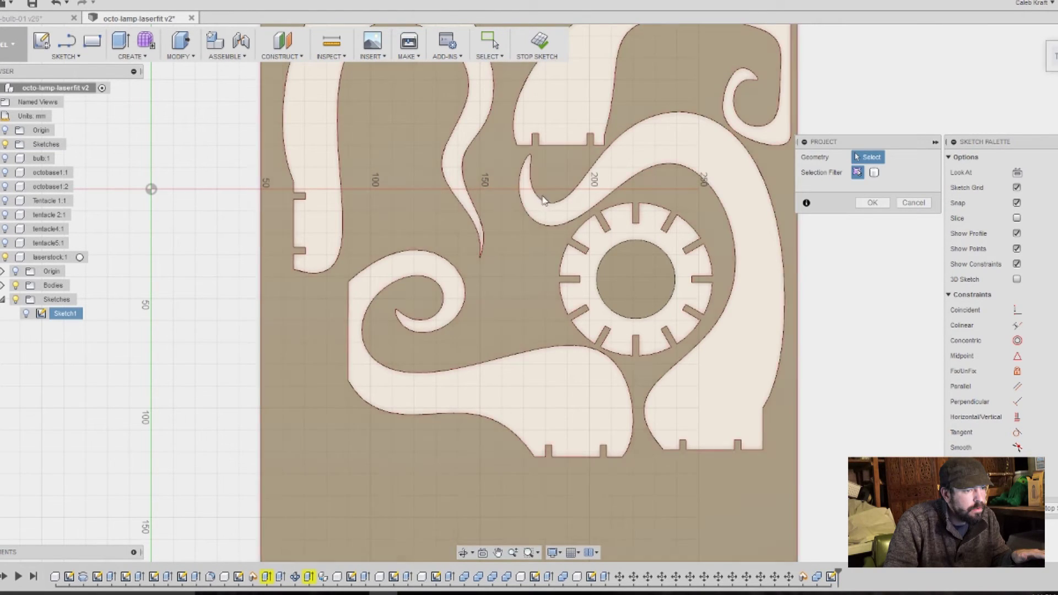
Project the right tentacle's curved outline, its tab edges and the bottom edge between tabs.
{"action": "left_click", "coordinate": [715, 200]}
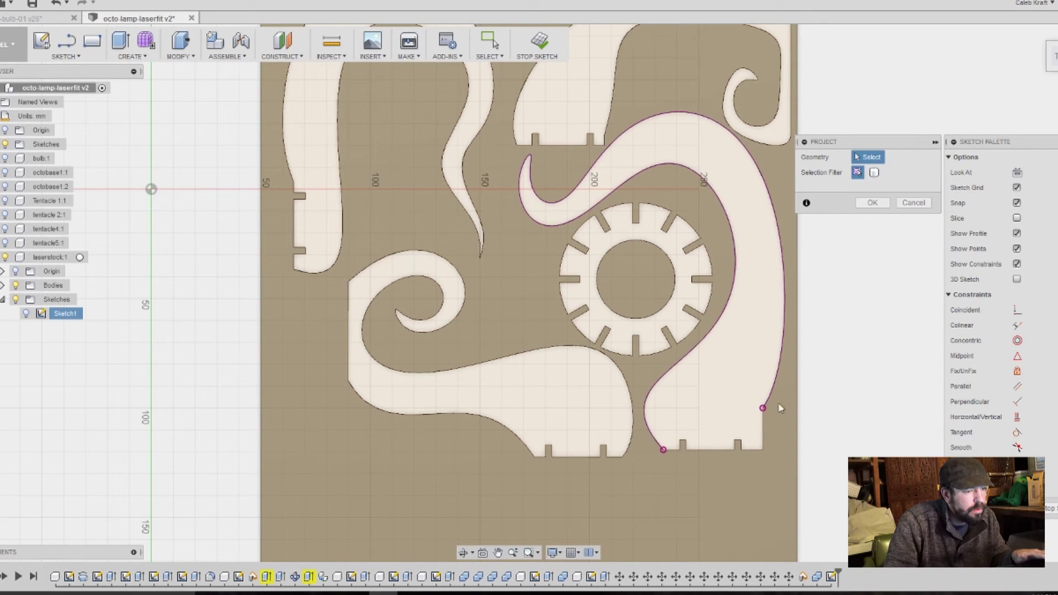
{"action": "left_click", "coordinate": [763, 435]}
{"action": "left_click", "coordinate": [741, 448]}
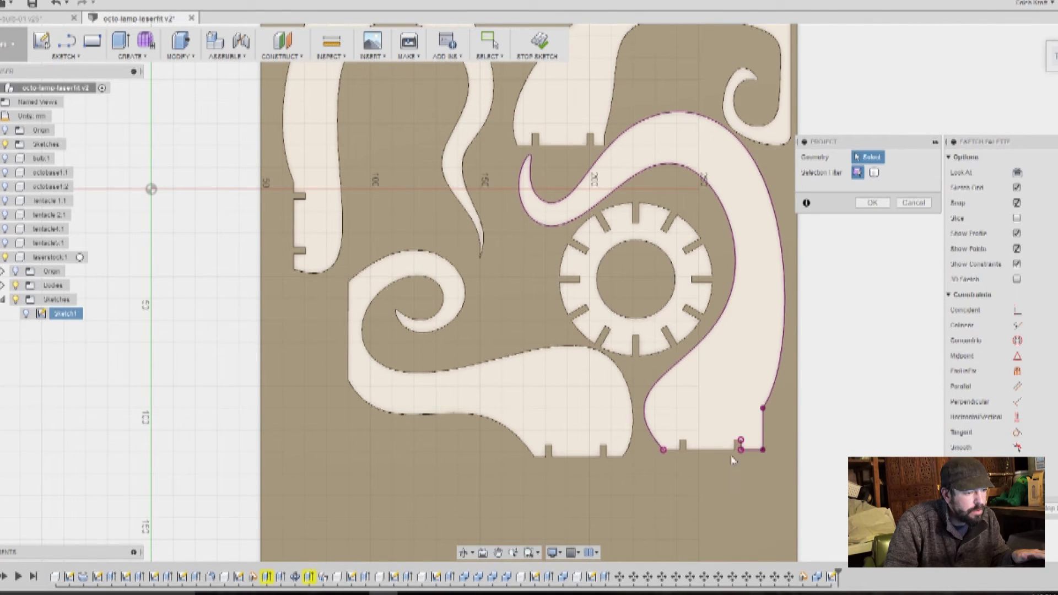
{"action": "scroll", "coordinate": [743, 440], "scroll_direction": "up", "scroll_amount": 5}
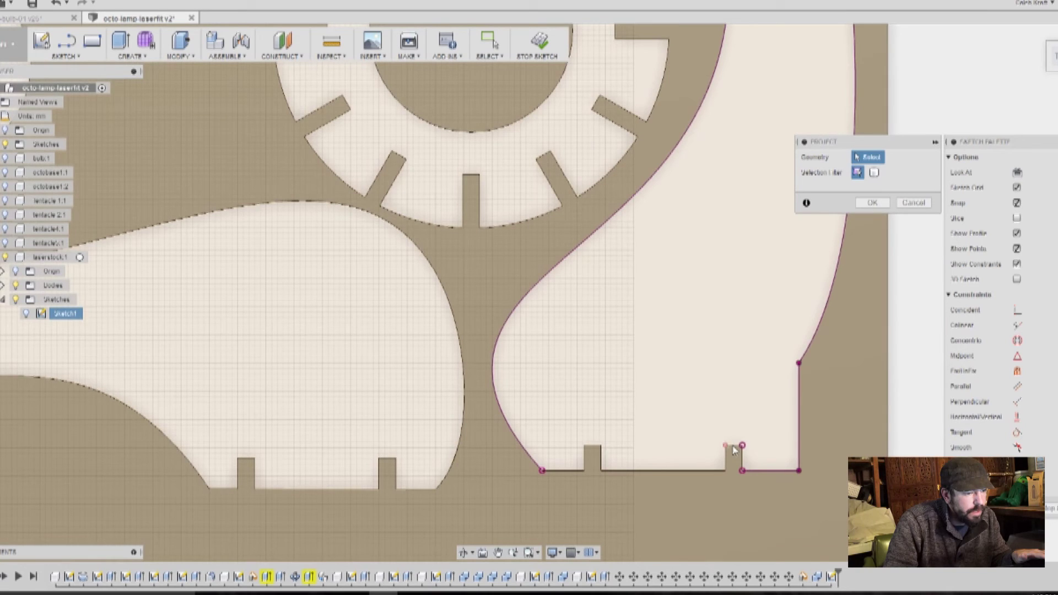
{"action": "left_click", "coordinate": [733, 447]}
{"action": "left_click", "coordinate": [665, 471]}
{"action": "left_click", "coordinate": [593, 448]}
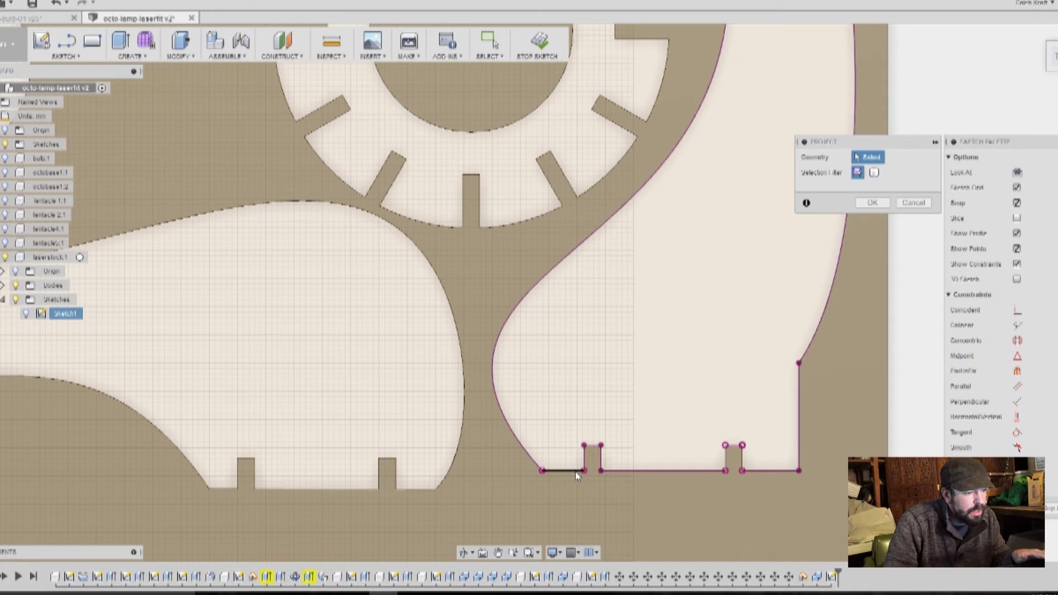
Project the lower-left tentacle's curved edge, bottom edges and left notch edges.
{"action": "left_click", "coordinate": [413, 477]}
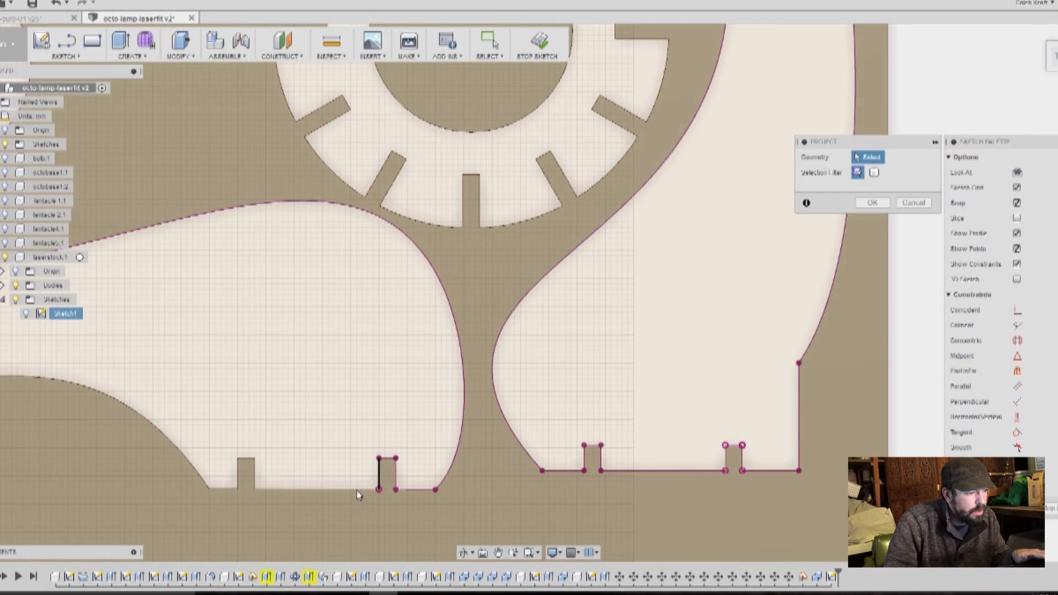
{"action": "left_click", "coordinate": [309, 489]}
{"action": "left_click", "coordinate": [254, 473]}
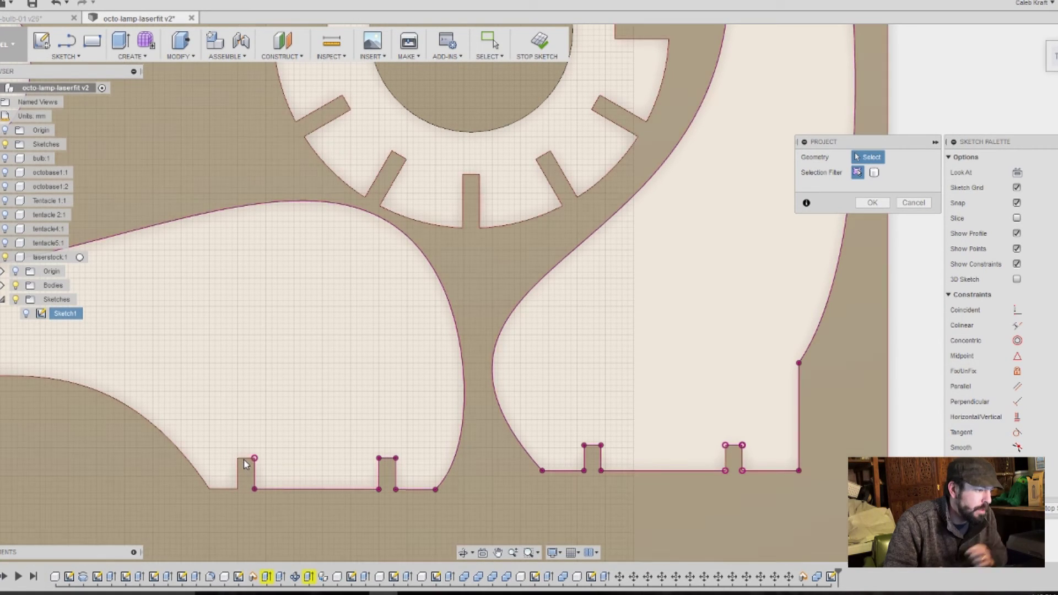
{"action": "left_click", "coordinate": [244, 458]}
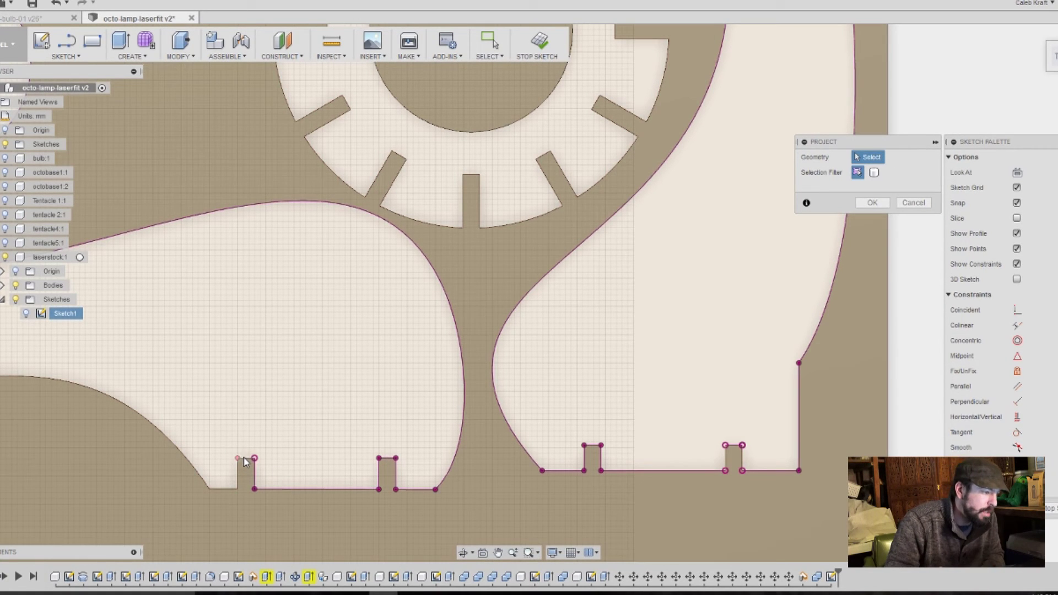
{"action": "left_click", "coordinate": [227, 489]}
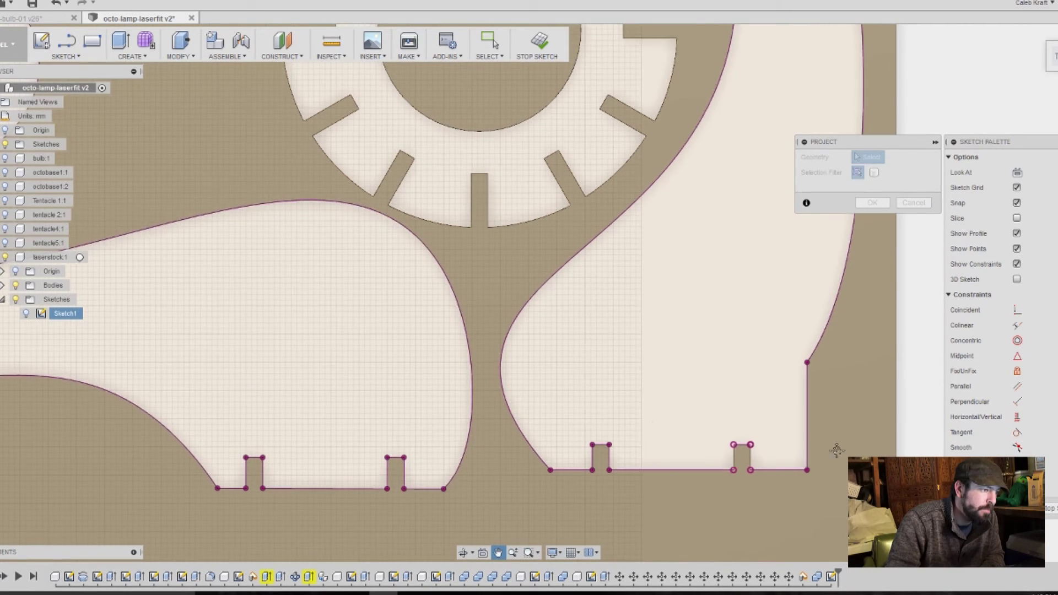
Project the spiral tentacle curve and the slotted ring's central circle.
{"action": "middle_click_drag", "start_coordinate": [834, 448], "coordinate": [245, 480]}
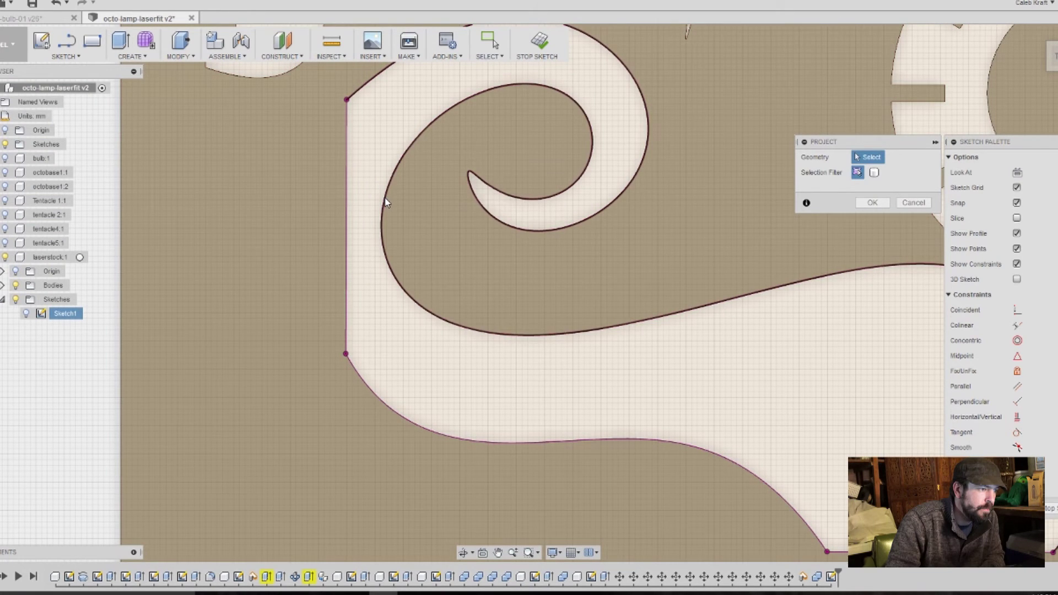
{"action": "left_click", "coordinate": [461, 331]}
{"action": "middle_click_drag", "start_coordinate": [462, 331], "coordinate": [163, 455]}
{"action": "mouse_move", "coordinate": [826, 386]}
{"action": "middle_mouse_down"}
{"action": "mouse_move", "coordinate": [516, 319]}
{"action": "mouse_move", "coordinate": [126, 302]}
{"action": "middle_mouse_up"}
{"action": "middle_click_drag", "start_coordinate": [497, 290], "coordinate": [602, 301]}
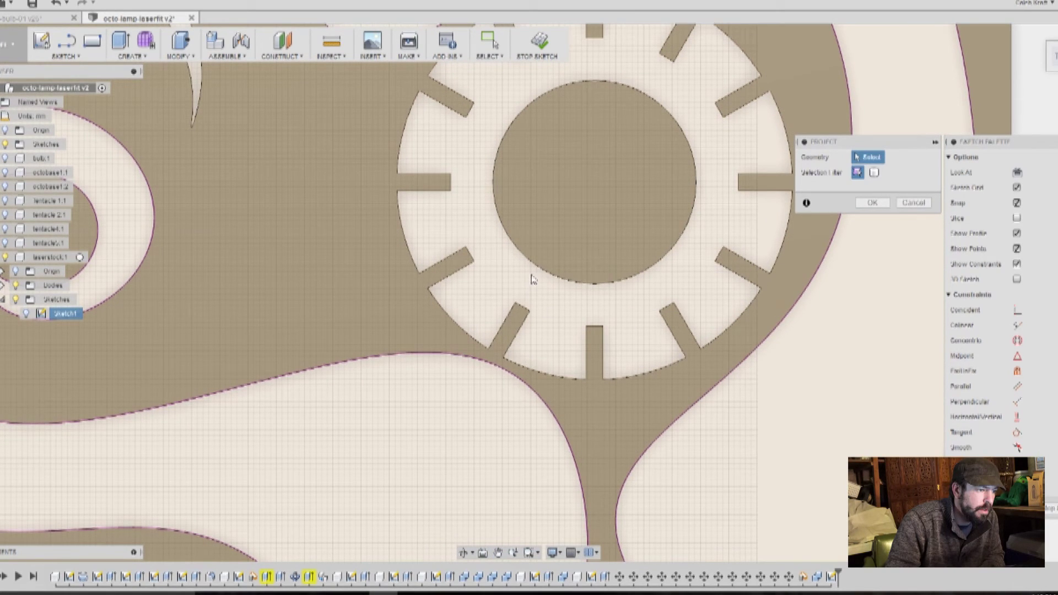
{"action": "left_click", "coordinate": [532, 302]}
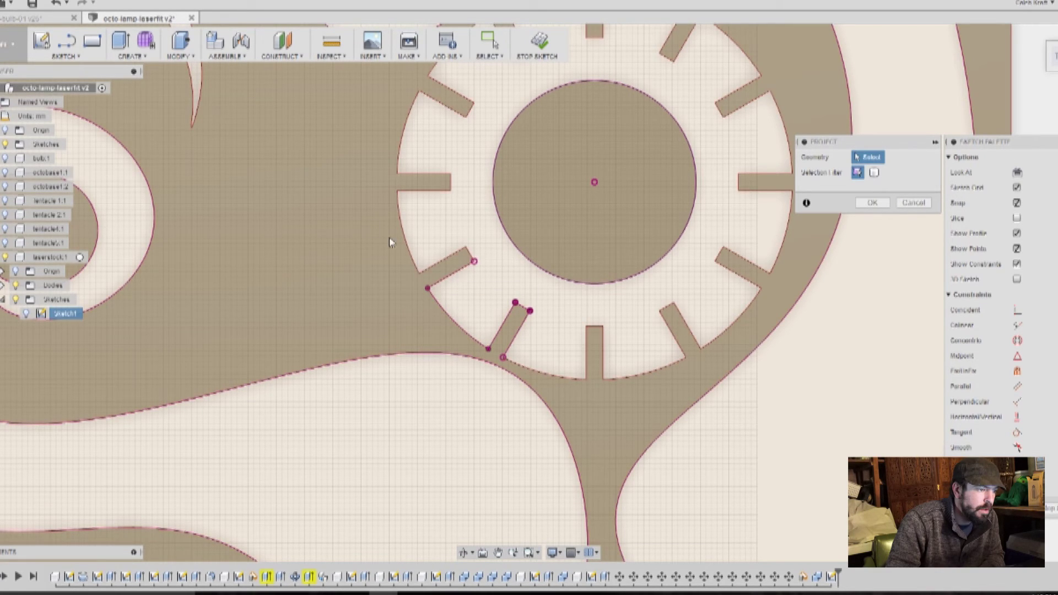
Project the ring's slot edges and outline, then confirm the projection with OK.
{"action": "left_click", "coordinate": [371, 250]}
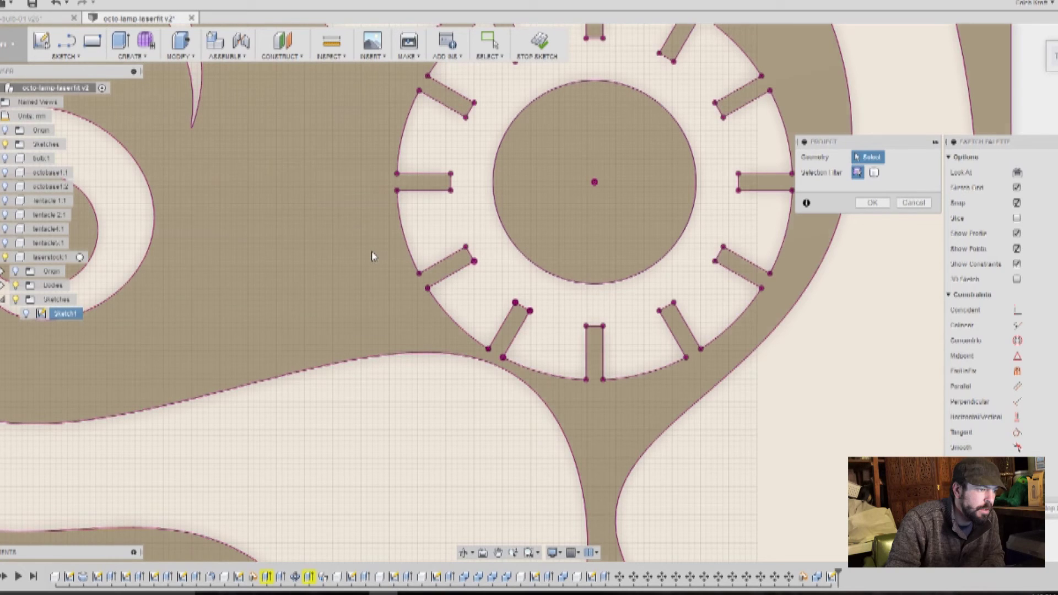
{"action": "scroll", "coordinate": [372, 282], "scroll_direction": "down", "scroll_amount": 3}
{"action": "scroll", "coordinate": [371, 284], "scroll_direction": "down", "scroll_amount": 5}
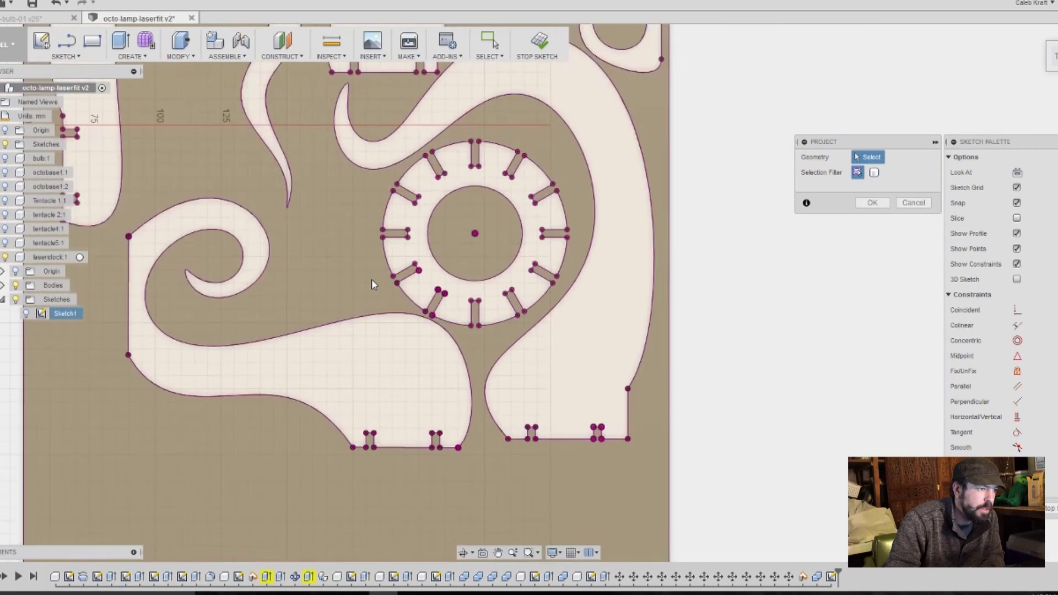
{"action": "scroll", "coordinate": [371, 285], "scroll_direction": "up", "scroll_amount": 2}
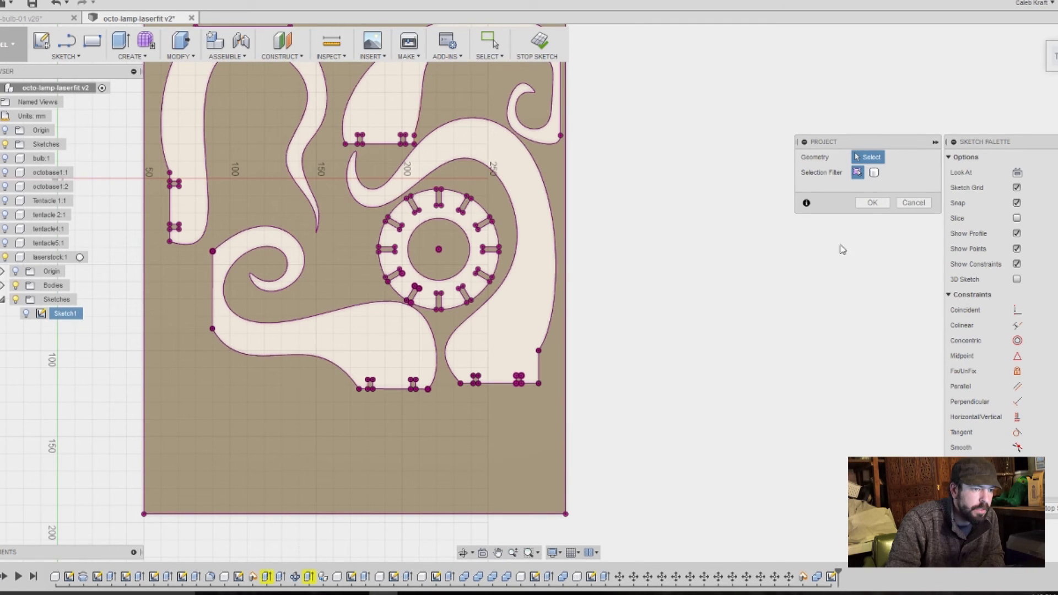
{"action": "left_click", "coordinate": [872, 203]}
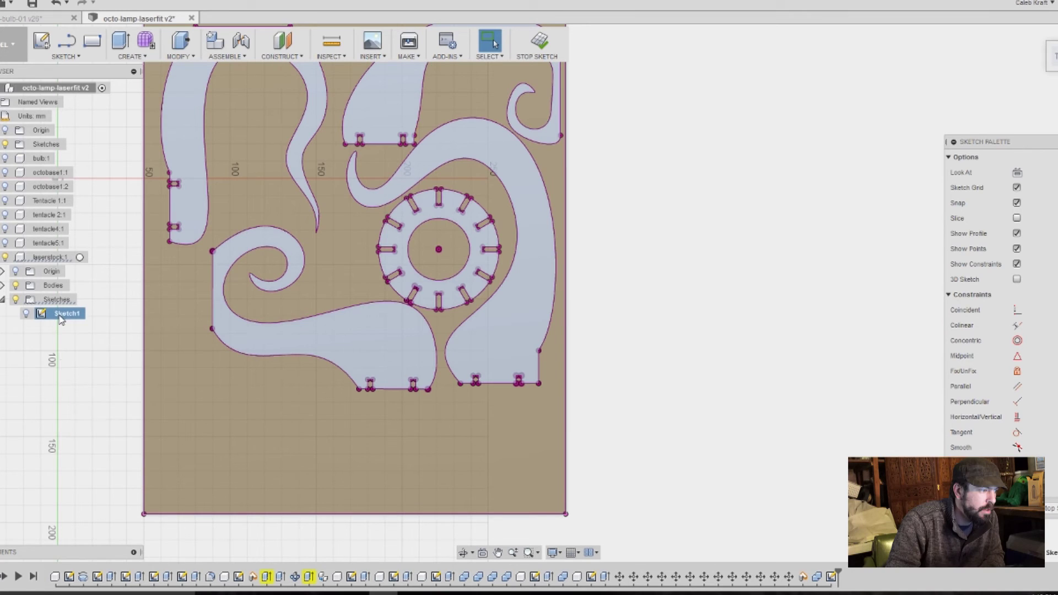
Save Sketch1 with Save As DXF under the file name octobase.
{"action": "right_click", "coordinate": [60, 318]}
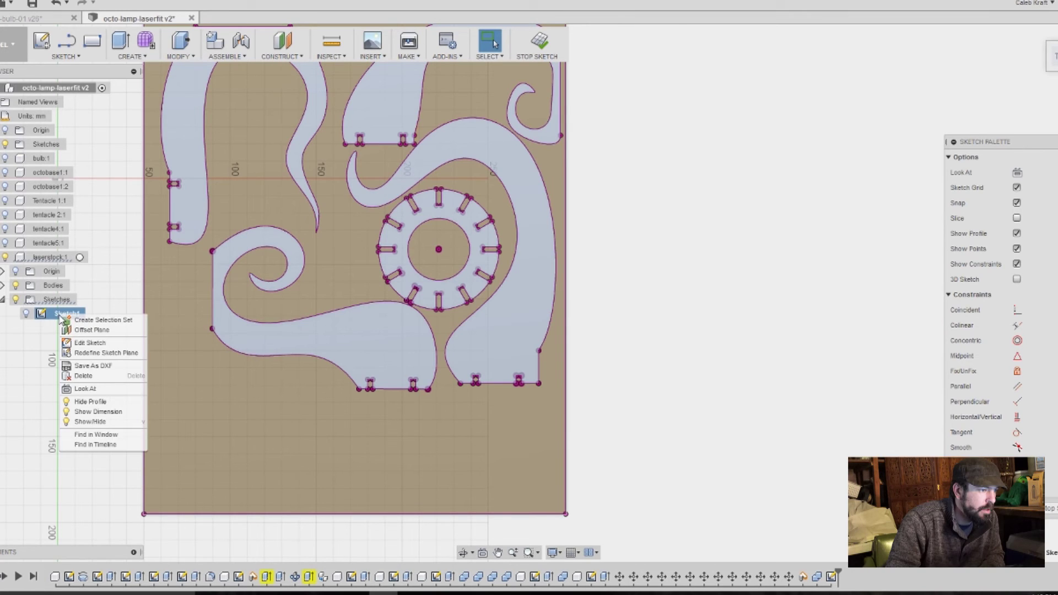
{"action": "left_click", "coordinate": [108, 365]}
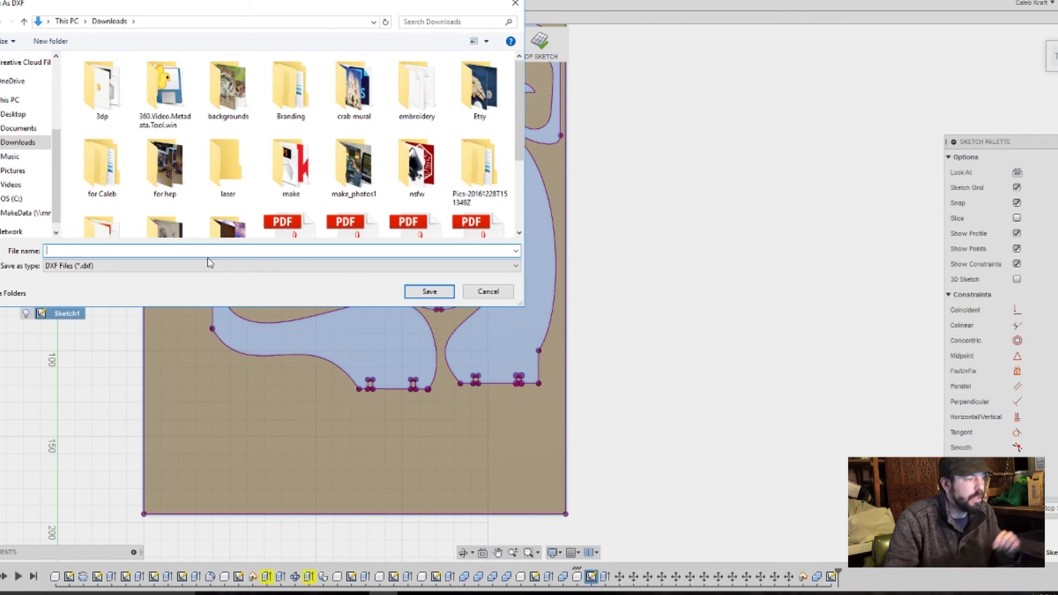
{"action": "type", "text": "octobase"}
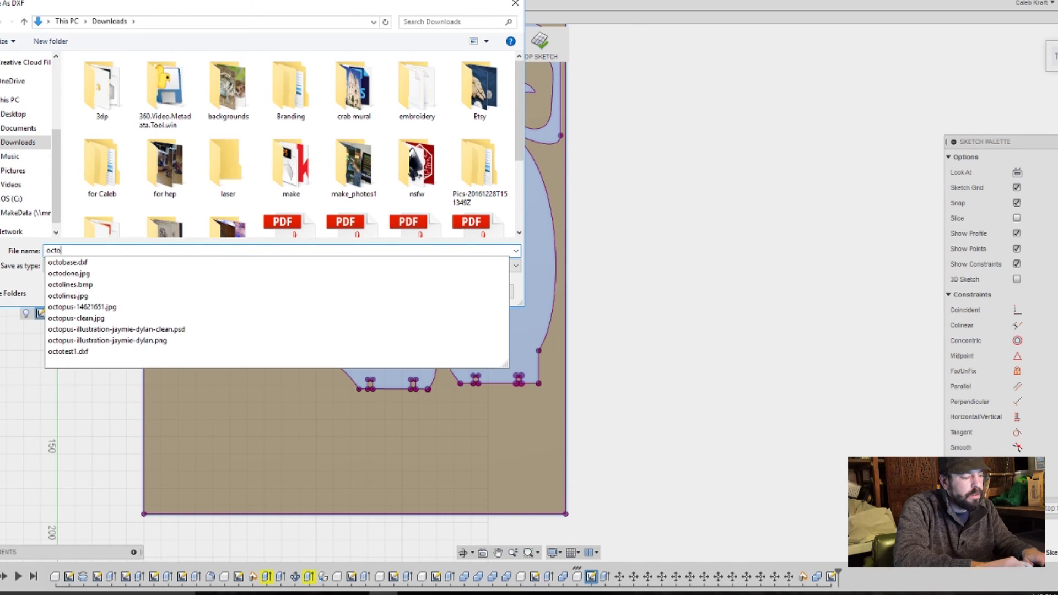
{"action": "key", "text": "Return"}
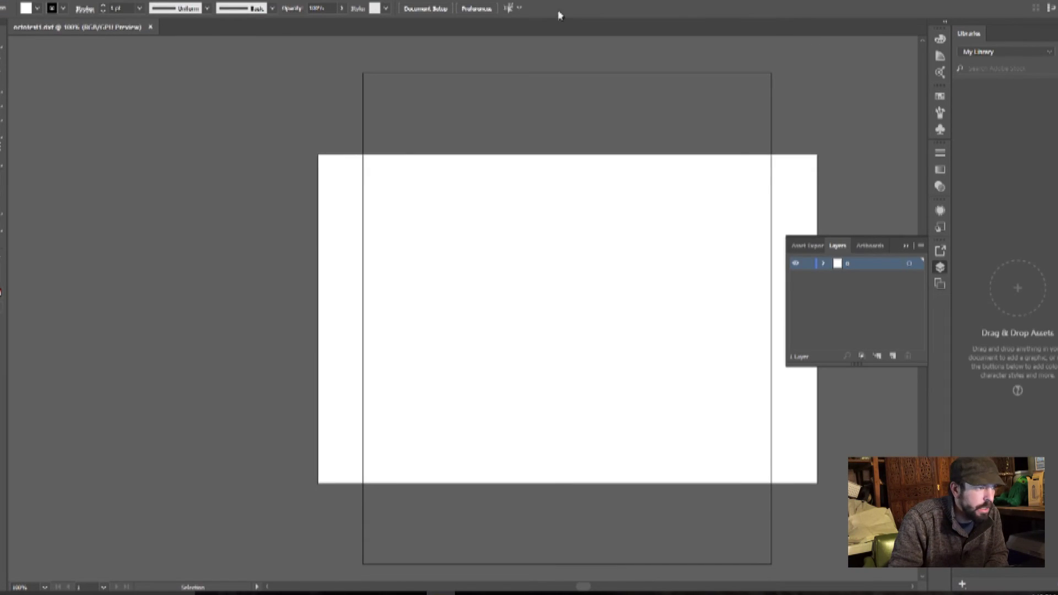
Close the empty drawing and drop the exported DXF from Downloads into Illustrator at Original Size.
{"action": "left_click", "coordinate": [150, 27]}
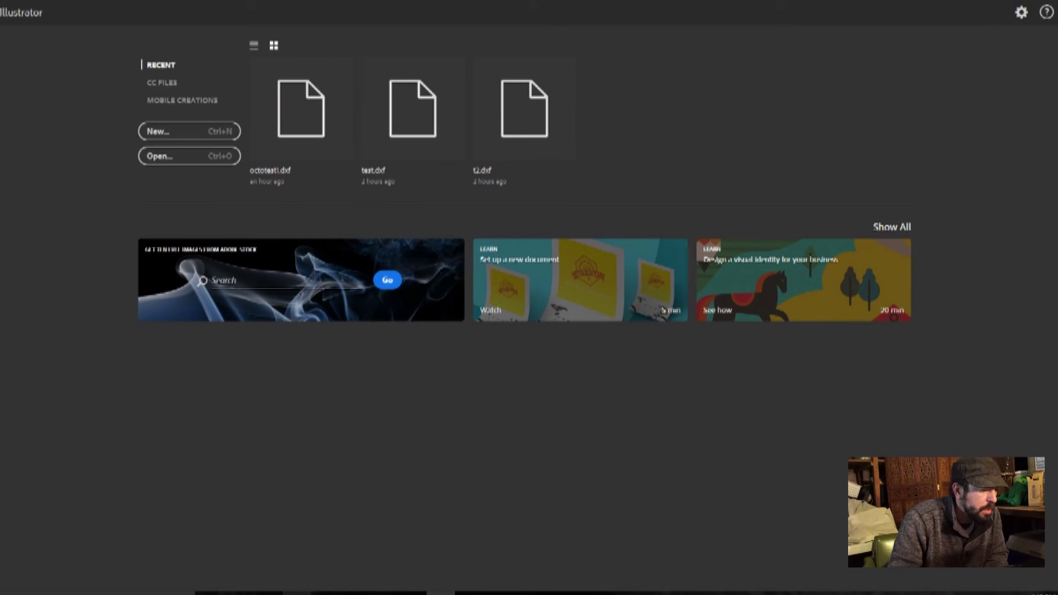
{"action": "left_click", "coordinate": [298, 592]}
{"action": "left_click_drag", "start_coordinate": [975, 352], "coordinate": [131, 399]}
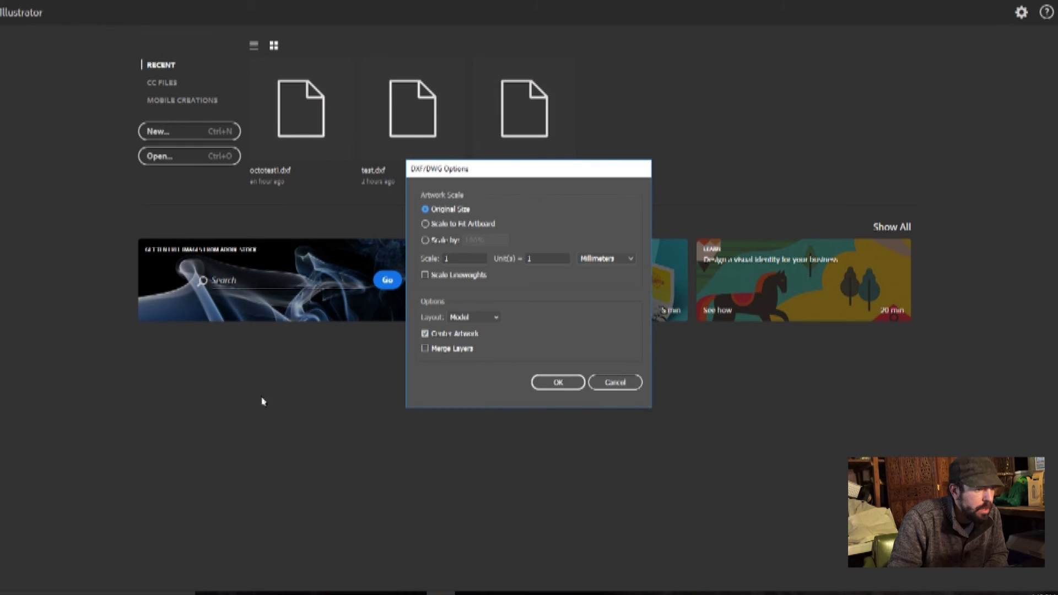
{"action": "left_click", "coordinate": [553, 384]}
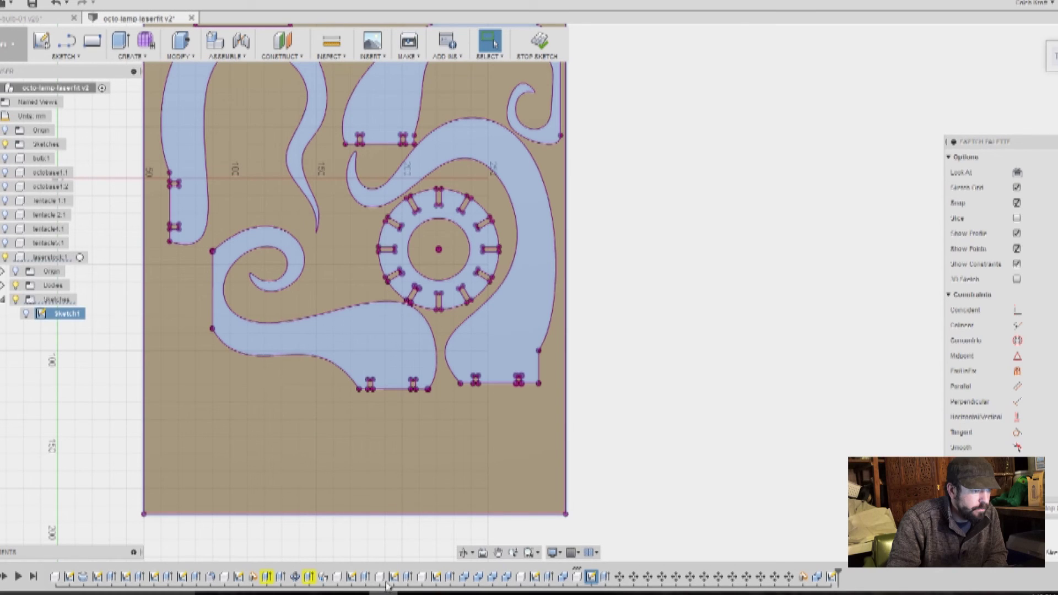
Stop the sketch and export Sketch1 as octotest3 DXF to Downloads.
{"action": "right_click", "coordinate": [459, 456]}
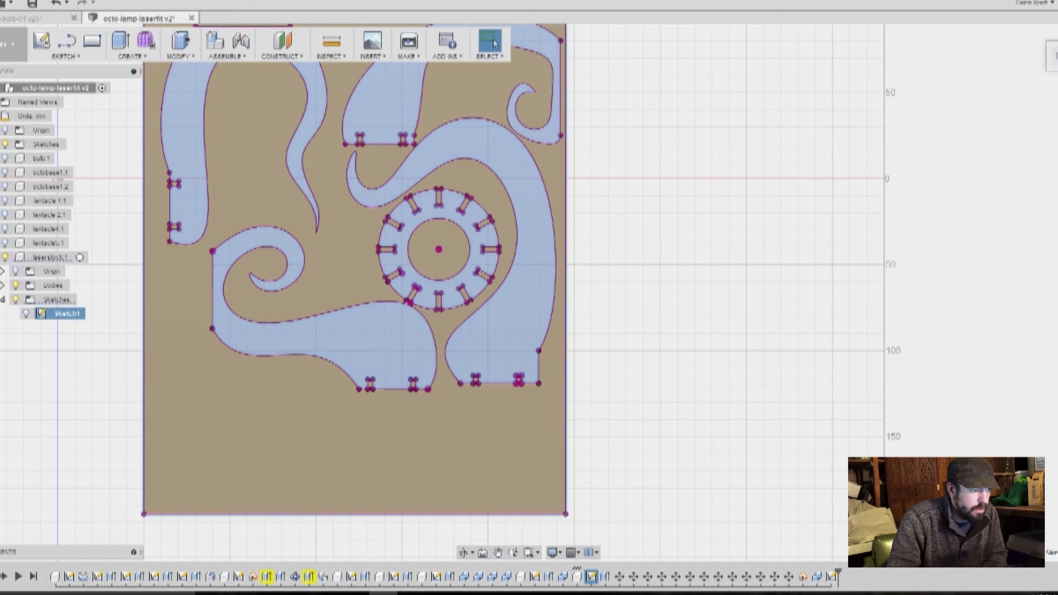
{"action": "right_click", "coordinate": [64, 314]}
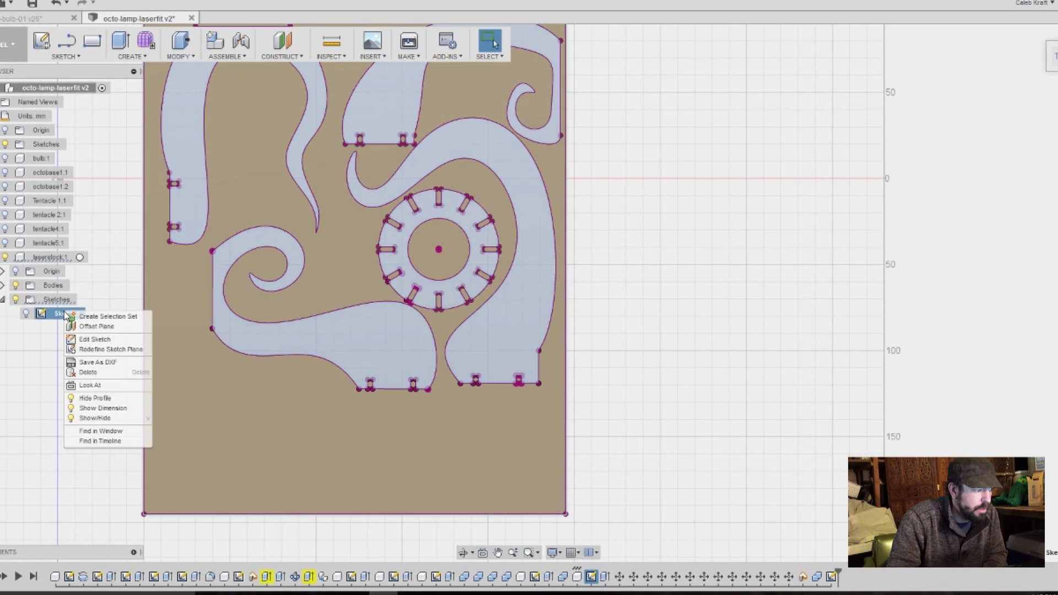
{"action": "left_click", "coordinate": [26, 318]}
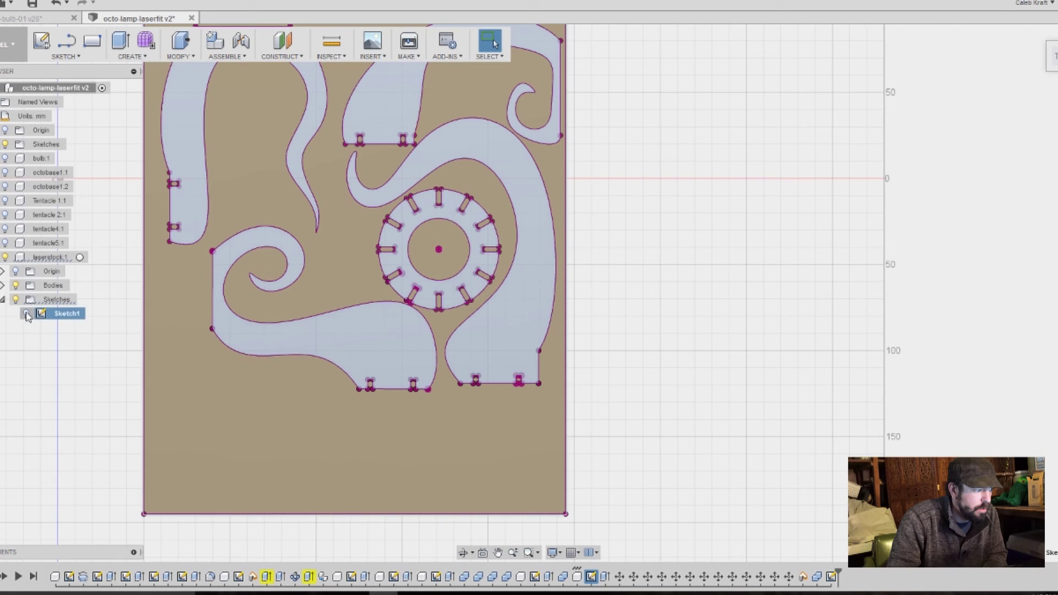
{"action": "right_click", "coordinate": [66, 312]}
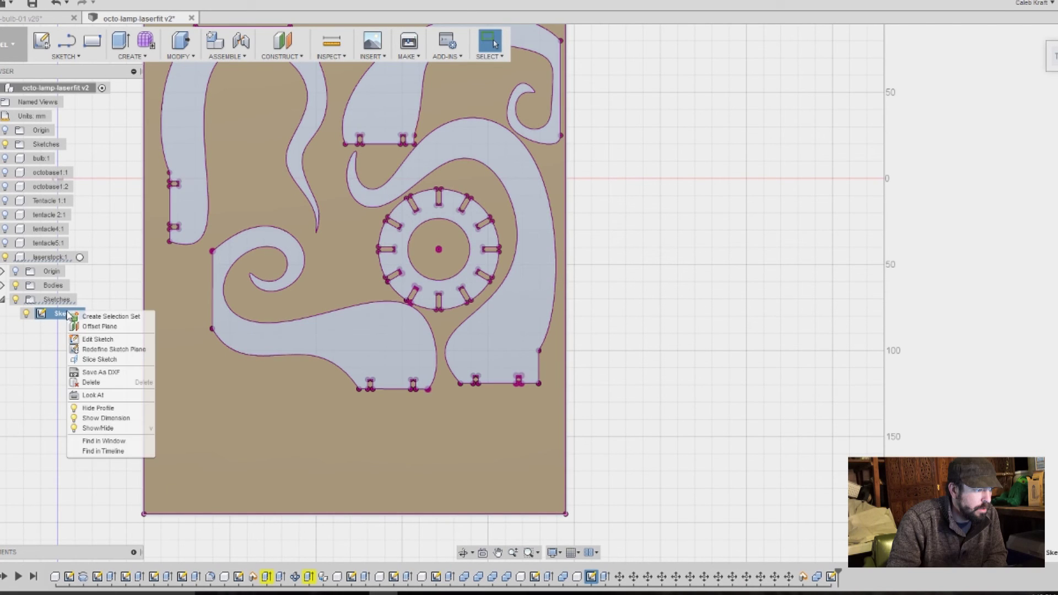
{"action": "left_click", "coordinate": [108, 368]}
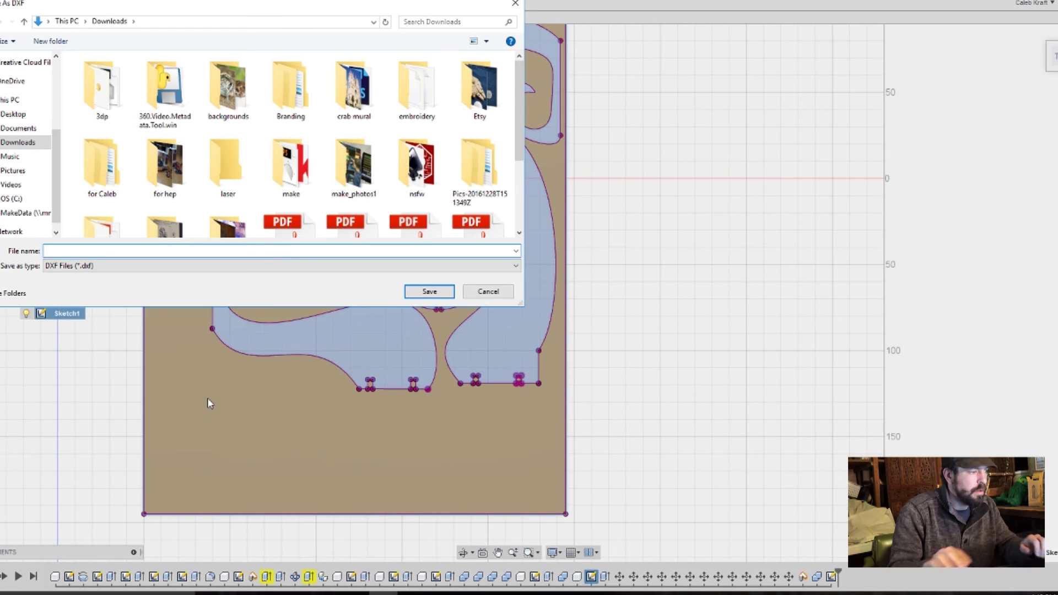
{"action": "type", "text": "octotest"}
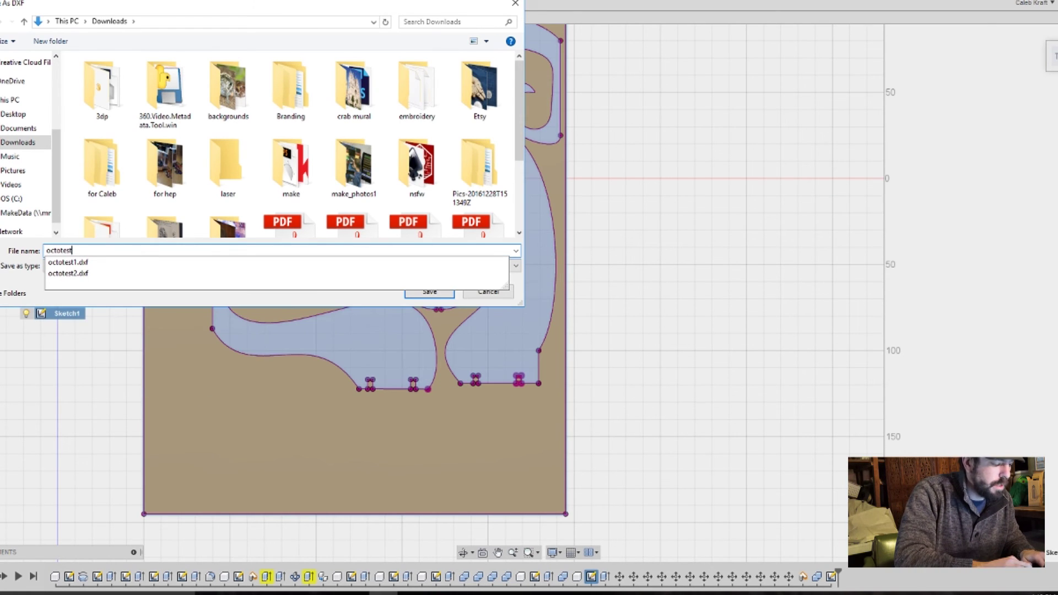
{"action": "type", "text": "3"}
{"action": "key", "text": "Return"}
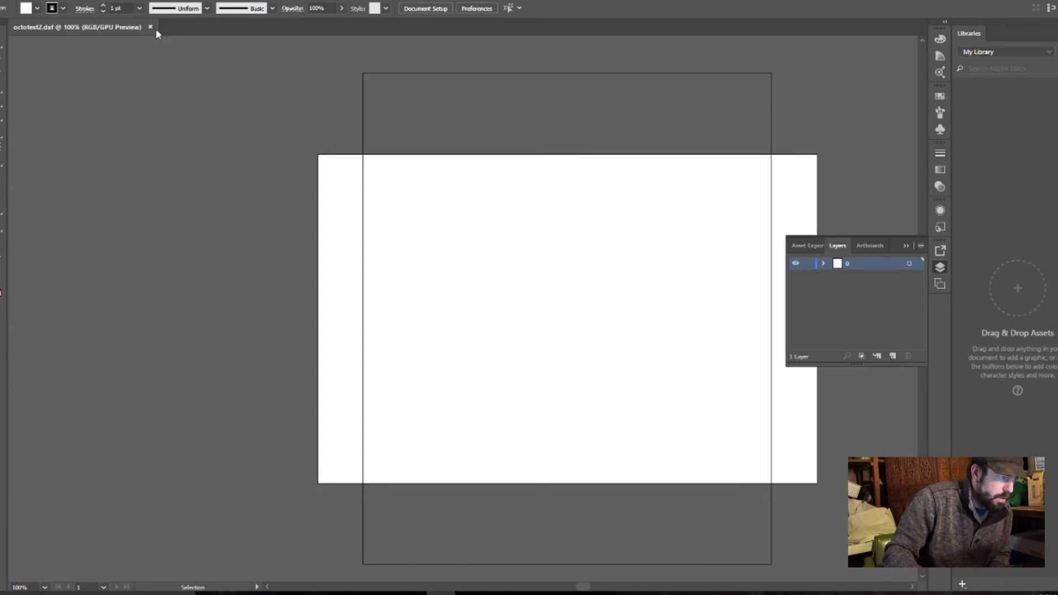
Close the current file, open octotest2.dxf with default import settings, and close the blank result.
{"action": "left_click", "coordinate": [150, 27]}
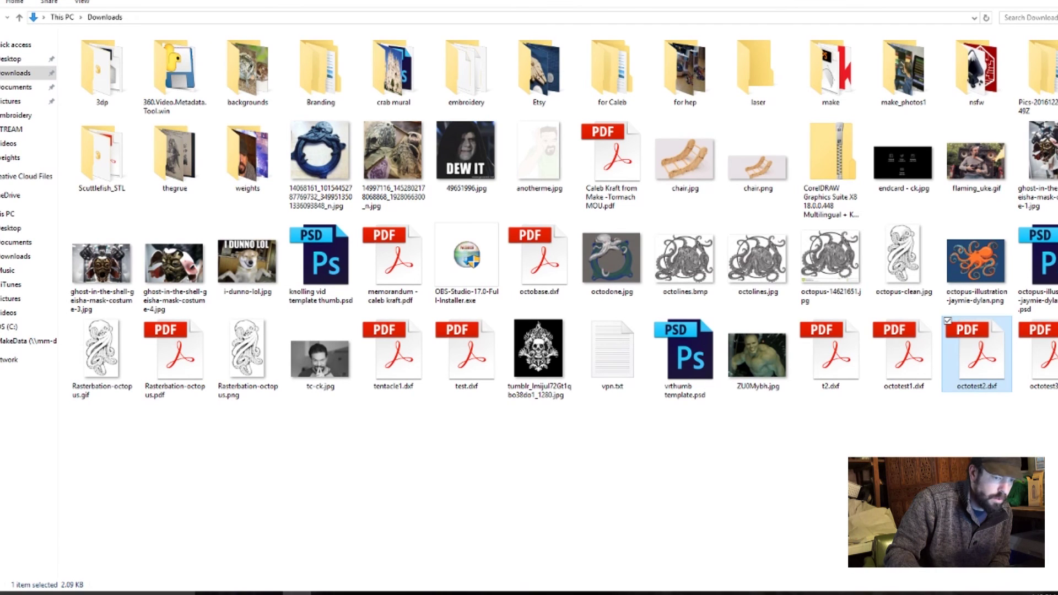
{"action": "left_click_drag", "start_coordinate": [976, 353], "coordinate": [417, 500]}
{"action": "left_click", "coordinate": [559, 383]}
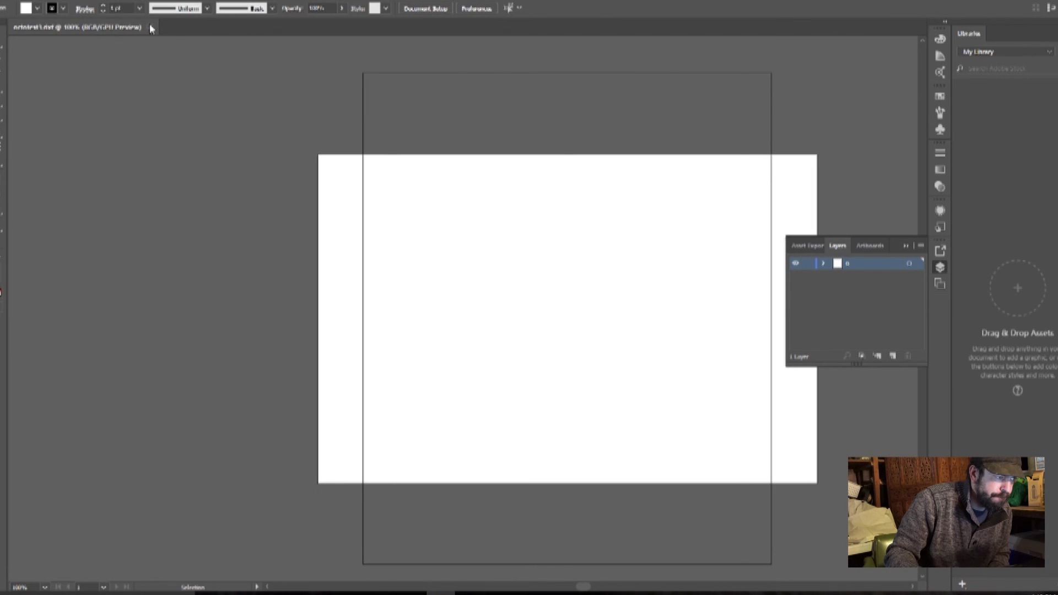
{"action": "left_click", "coordinate": [150, 27]}
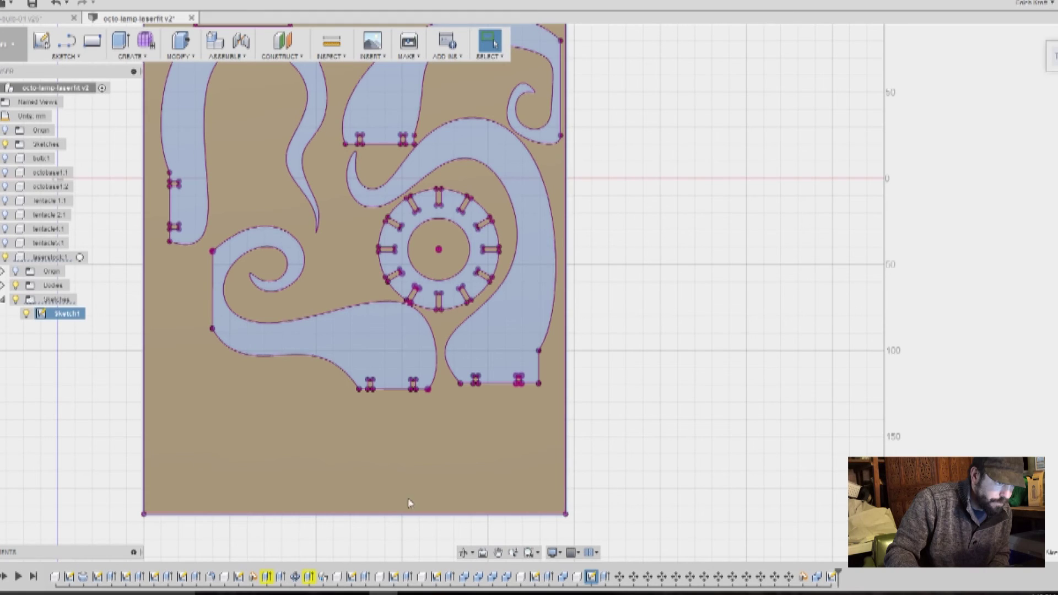
Clear the selection and hide the laserstock:1 body so only the sheet profile remains visible.
{"action": "left_click", "coordinate": [121, 241]}
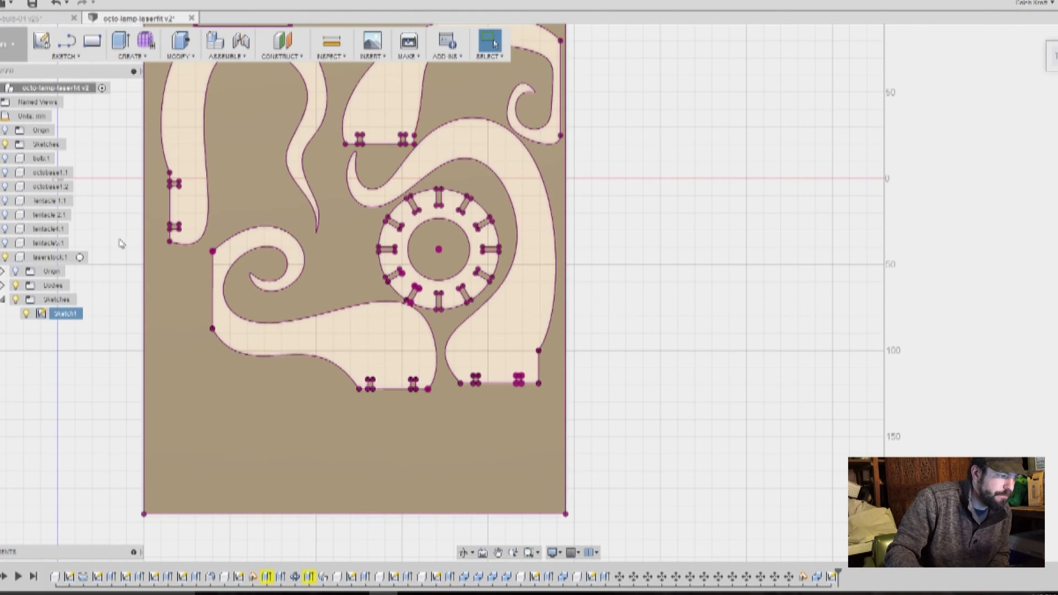
{"action": "mouse_move", "coordinate": [109, 203]}
{"action": "middle_mouse_down"}
{"action": "mouse_move", "coordinate": [125, 267]}
{"action": "mouse_move", "coordinate": [97, 302]}
{"action": "middle_mouse_up"}
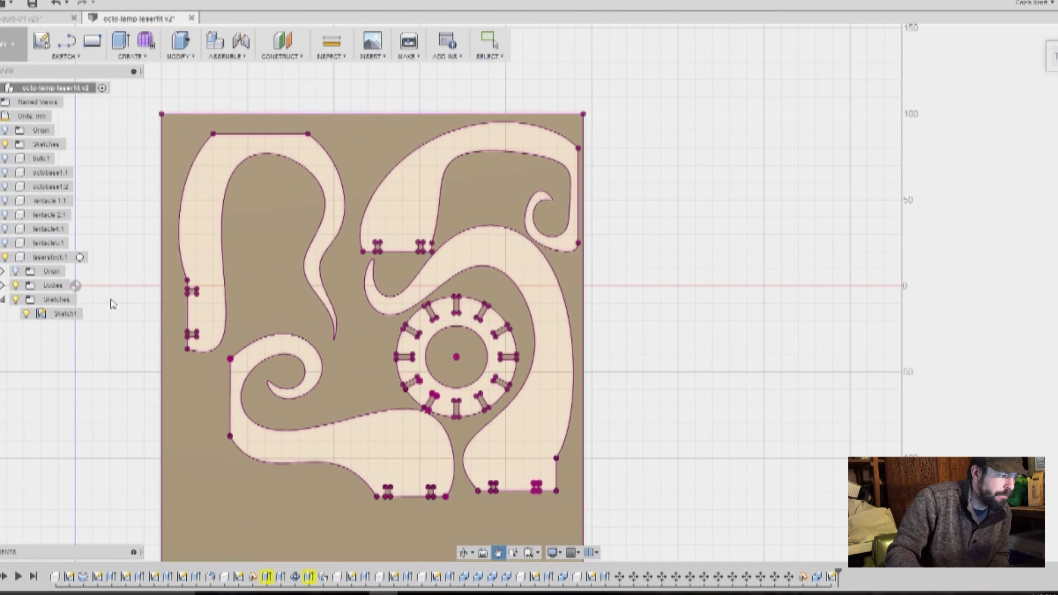
{"action": "left_click", "coordinate": [1, 257]}
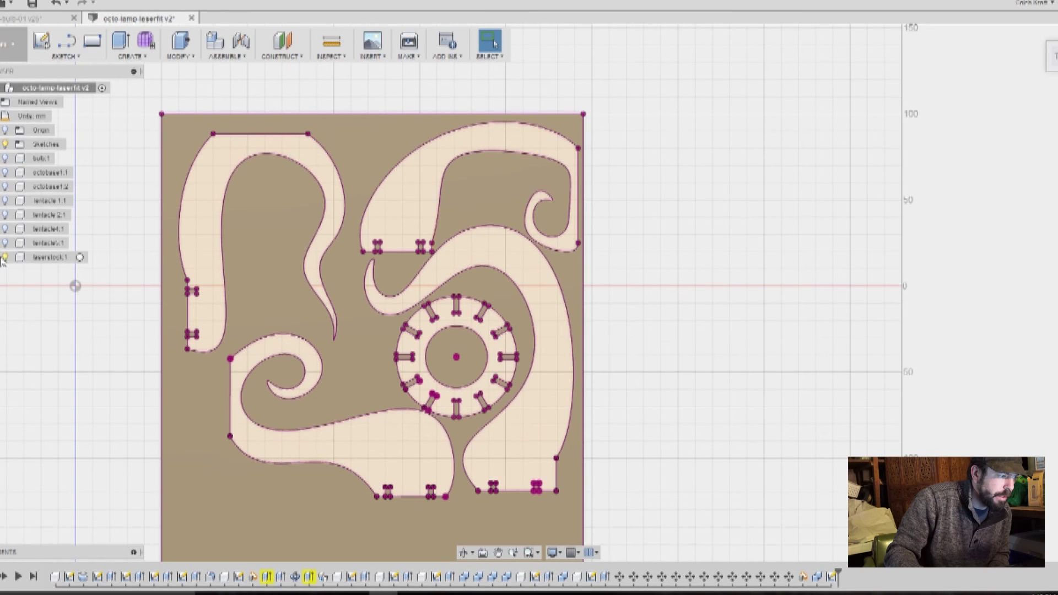
{"action": "left_click", "coordinate": [6, 258]}
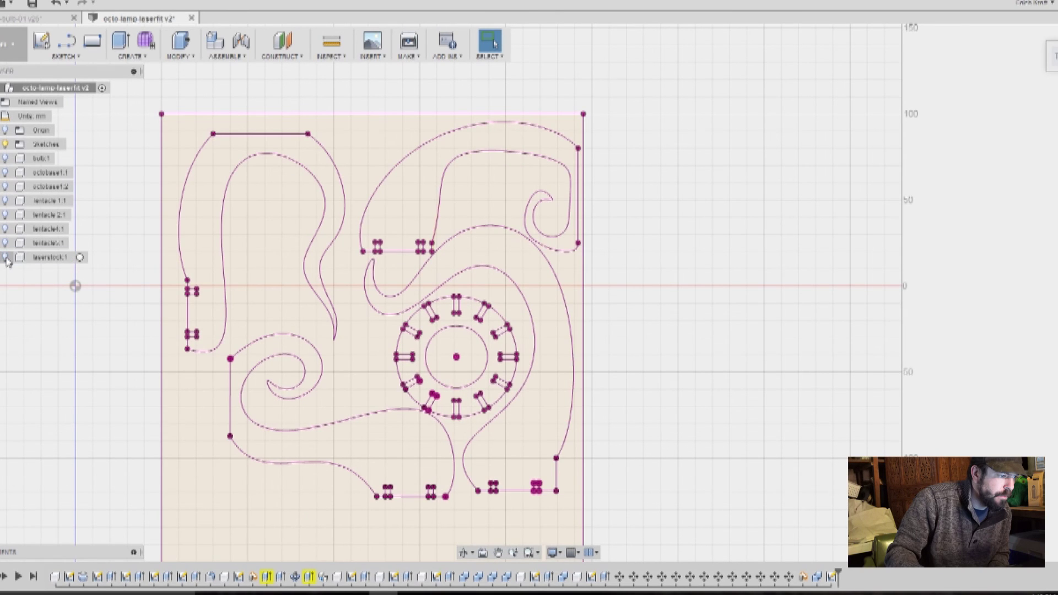
{"action": "left_click", "coordinate": [270, 218]}
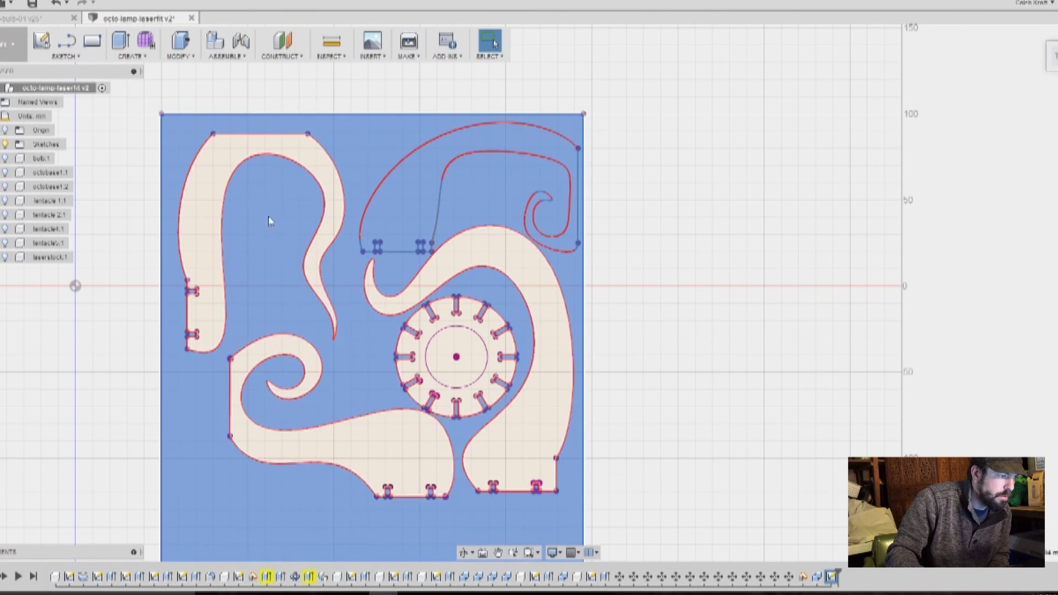
{"action": "right_click", "coordinate": [262, 207]}
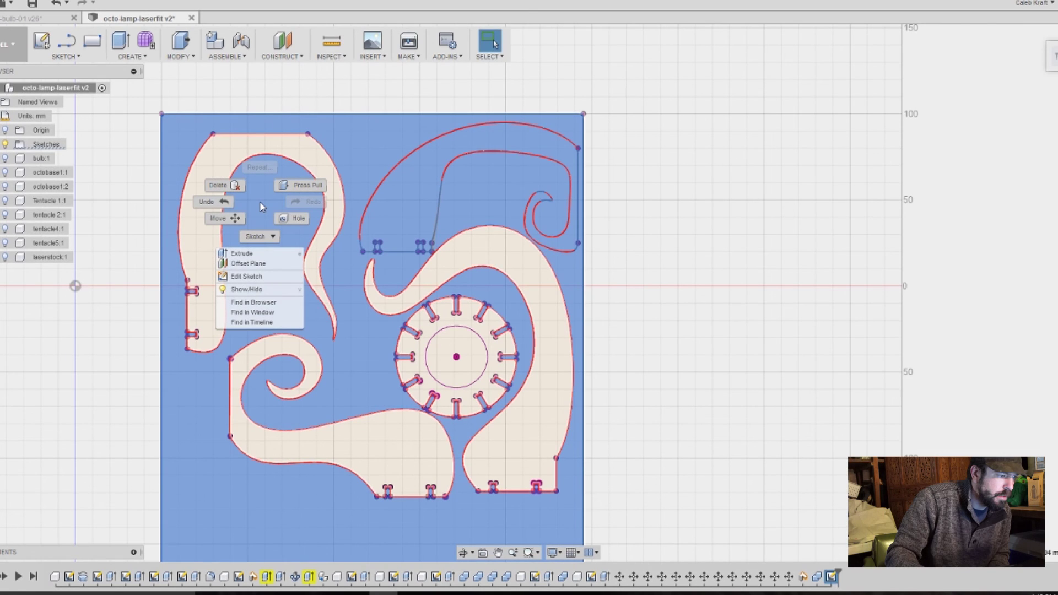
{"action": "left_click", "coordinate": [645, 353]}
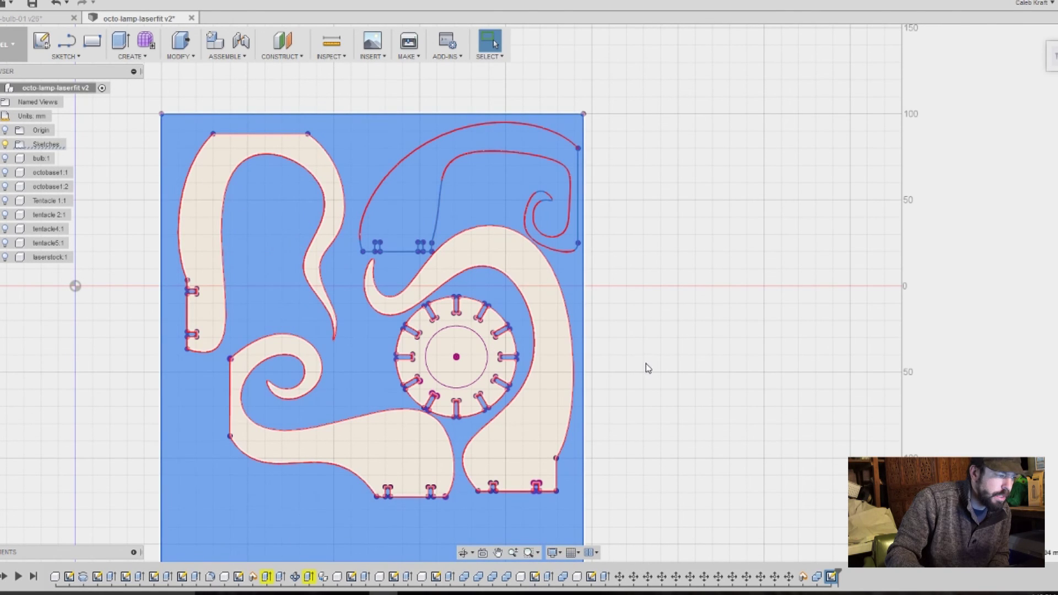
Save Sketch1 as a DXF named octotest4.
{"action": "left_click", "coordinate": [43, 146]}
{"action": "left_click", "coordinate": [2, 145]}
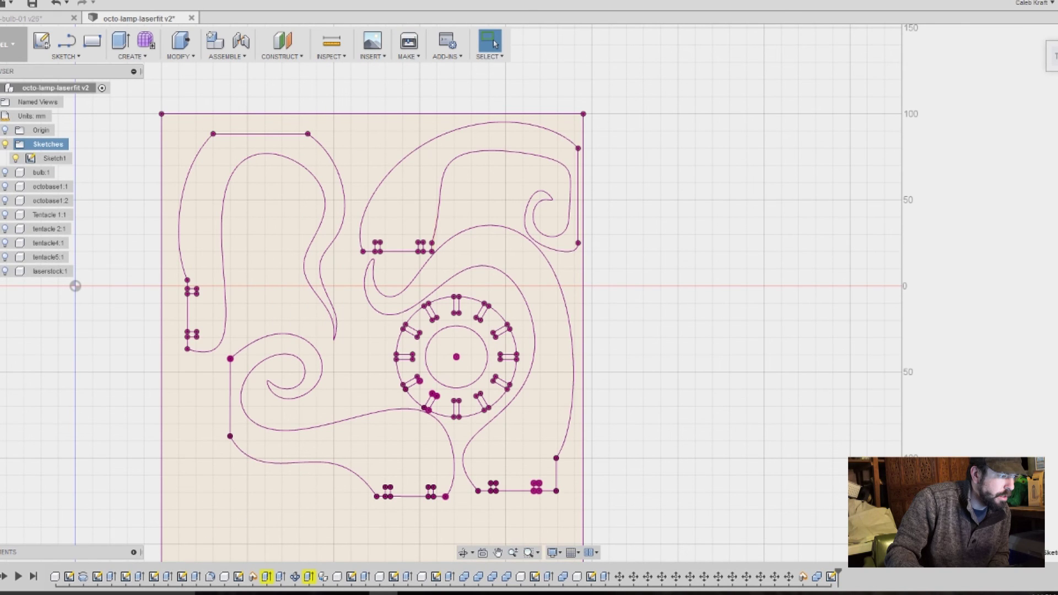
{"action": "right_click", "coordinate": [53, 159]}
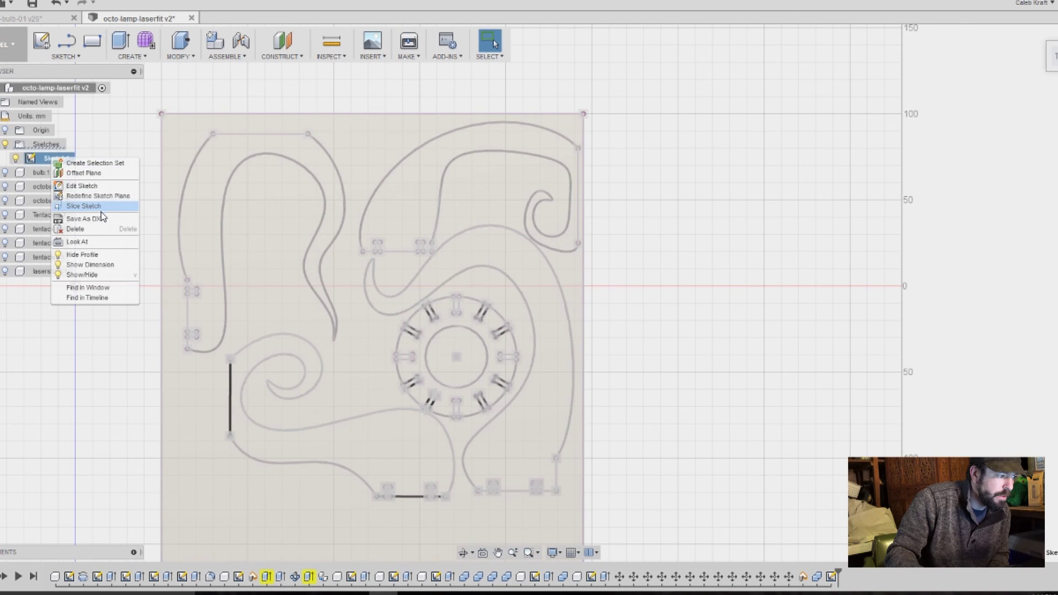
{"action": "left_click", "coordinate": [85, 219]}
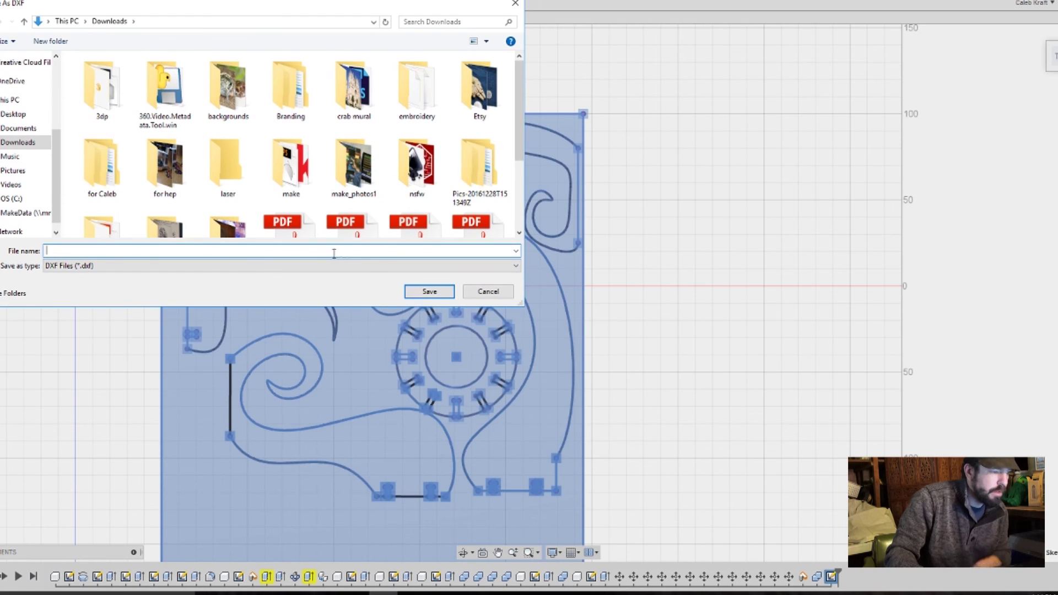
{"action": "type", "text": "octote"}
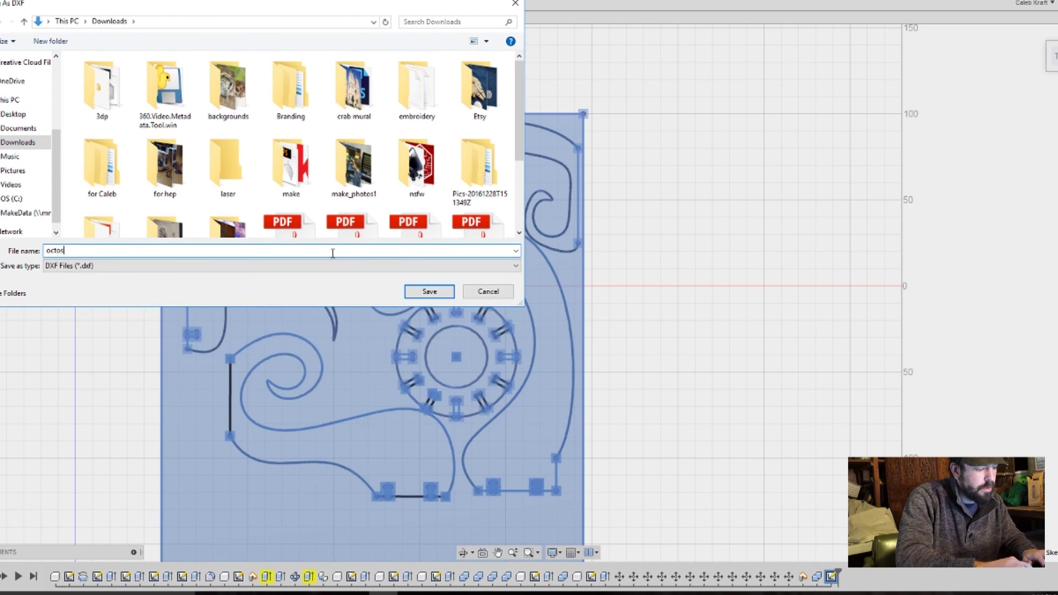
{"action": "type", "text": "st4"}
{"action": "key", "text": "Return"}
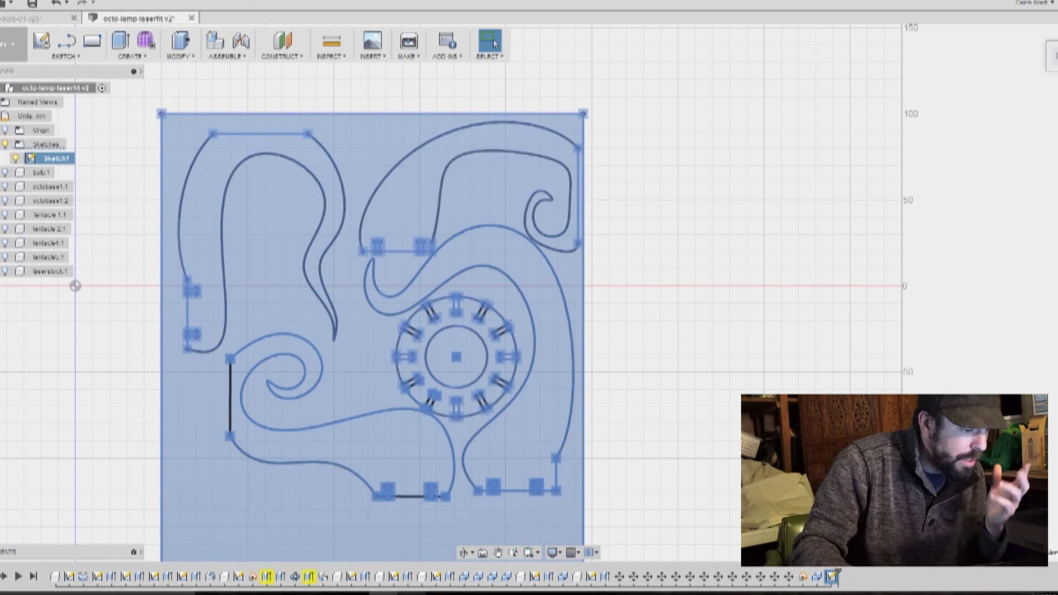
Drag octotest4.dxf from Downloads into Illustrator and accept the default DXF/DWG import options.
{"action": "key", "text": "alt+Tab"}
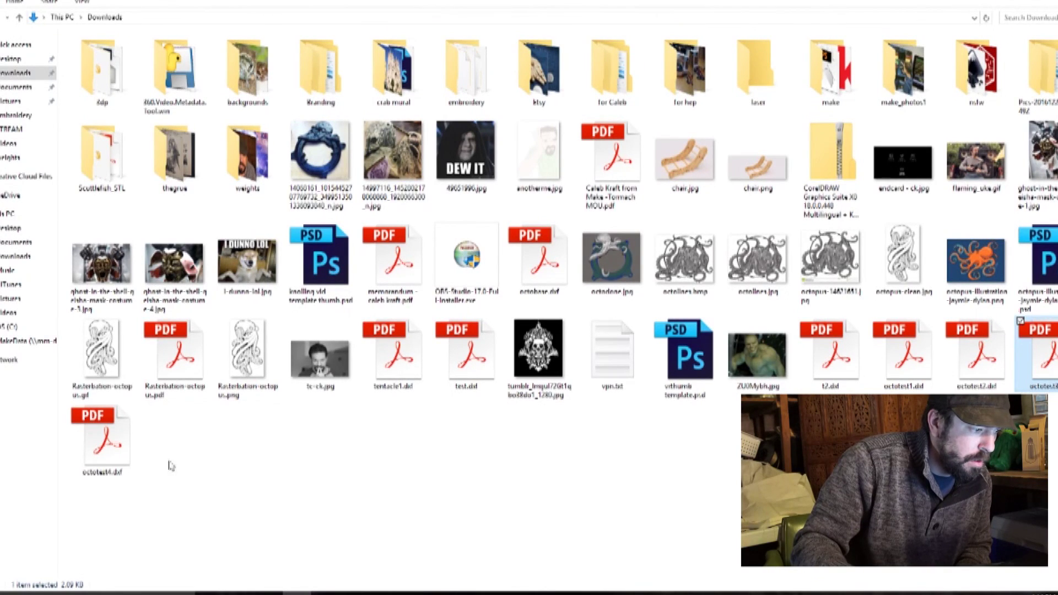
{"action": "left_click_drag", "start_coordinate": [102, 462], "coordinate": [78, 291]}
{"action": "left_click", "coordinate": [558, 382]}
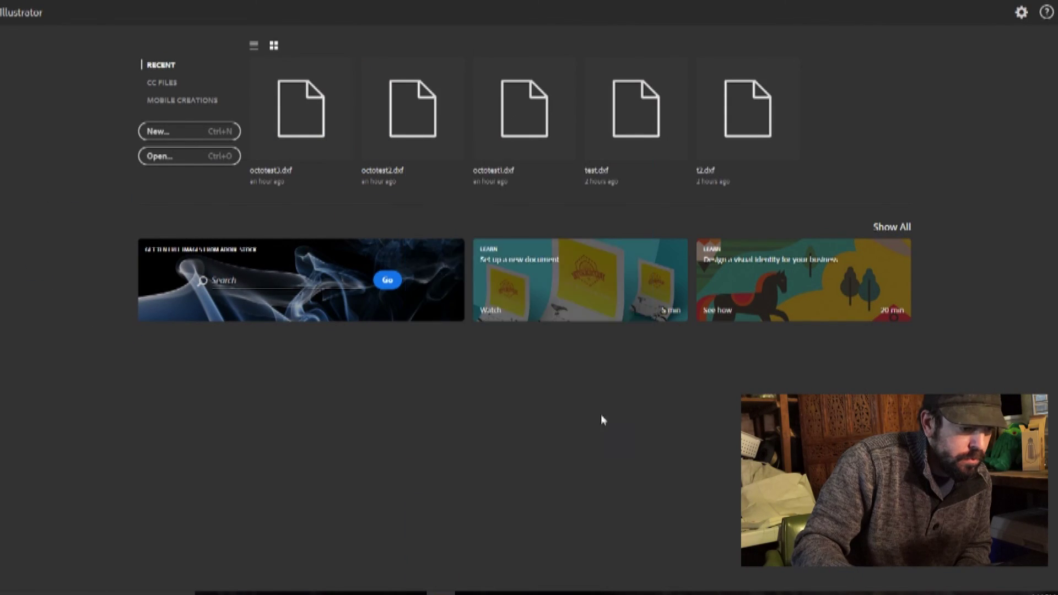